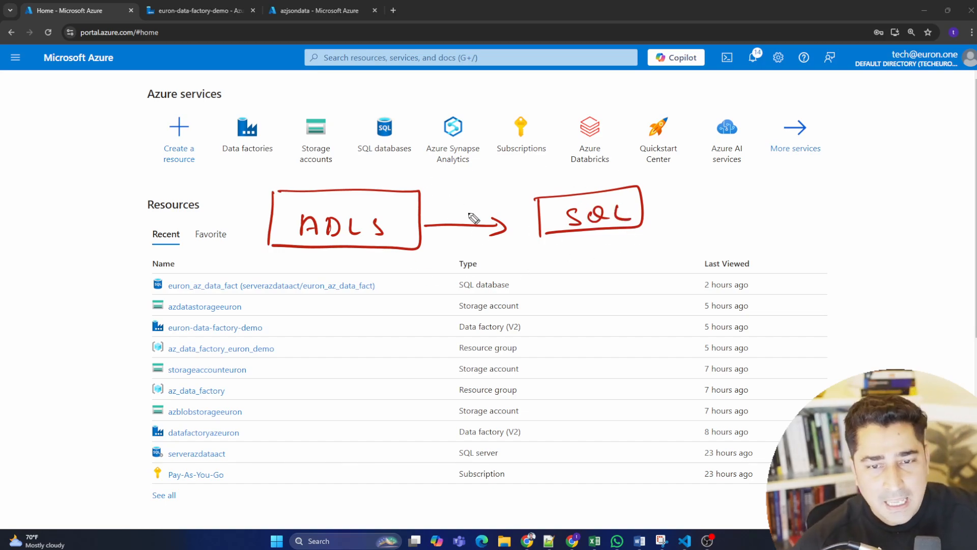
Annotate the ADLS-to-SQL diagram with an arrow from below and a boxed ADF label, and close the drawing overlay.
mouse_move(461, 279)
mouse_down()
mouse_move(461, 227)
mouse_move(470, 238)
mouse_up()
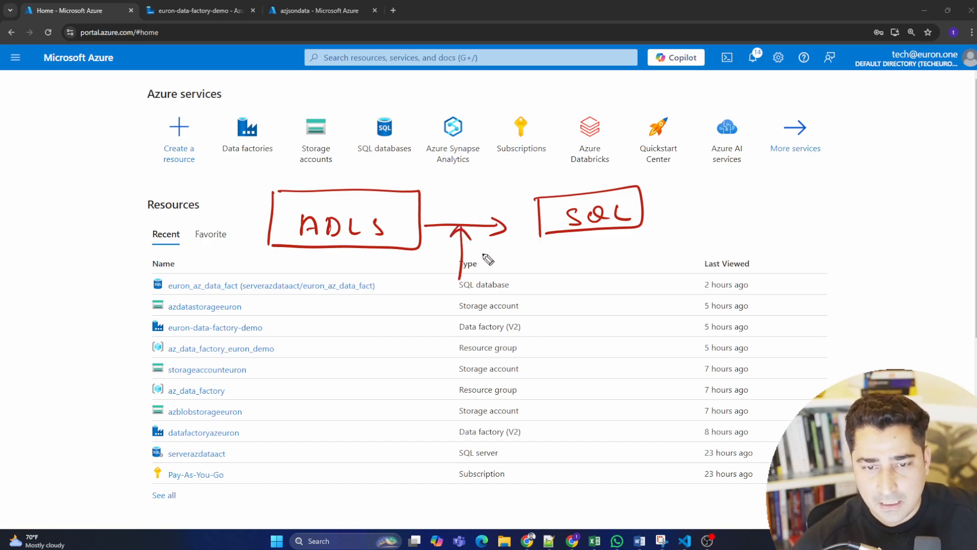
mouse_move(421, 319)
mouse_down()
mouse_move(467, 318)
mouse_move(481, 306)
mouse_up()
drag(407, 291, 406, 330)
drag(402, 291, 511, 338)
drag(402, 332, 511, 337)
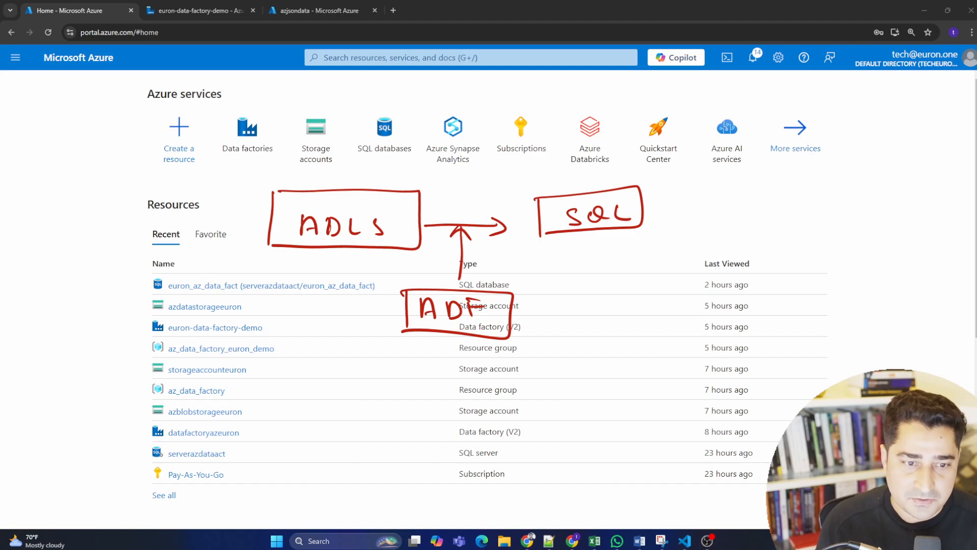
key(Escape)
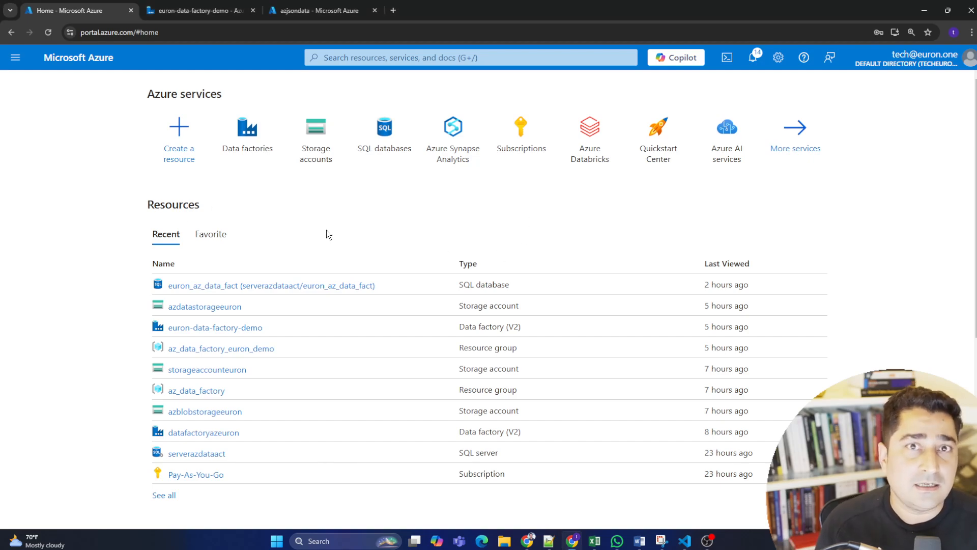
Open the list of containers in the azdatastorageeuron storage account.
click(227, 308)
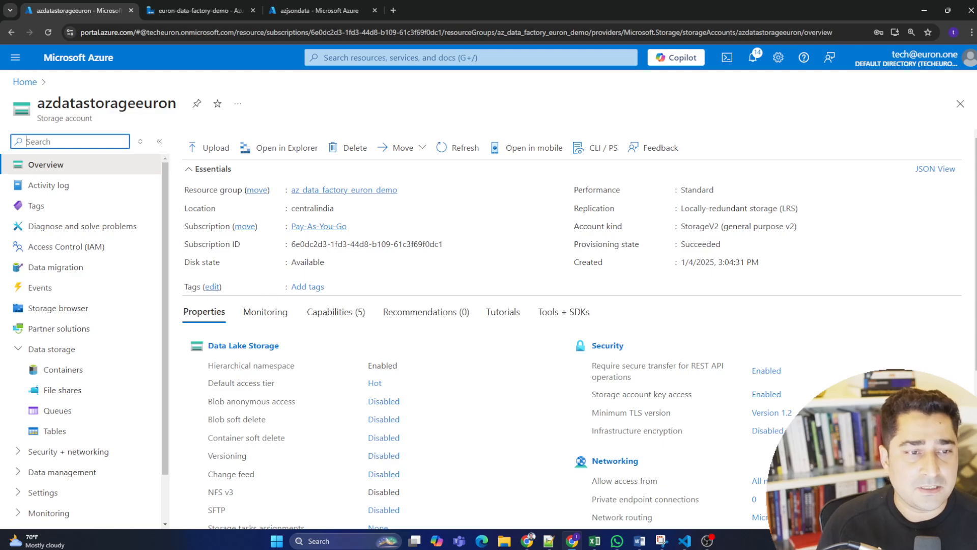
click(85, 374)
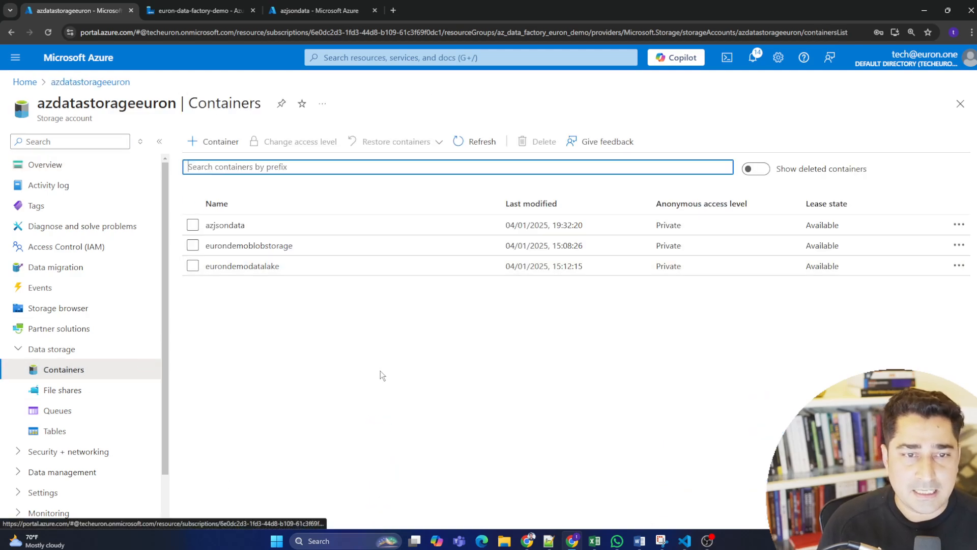
click(379, 336)
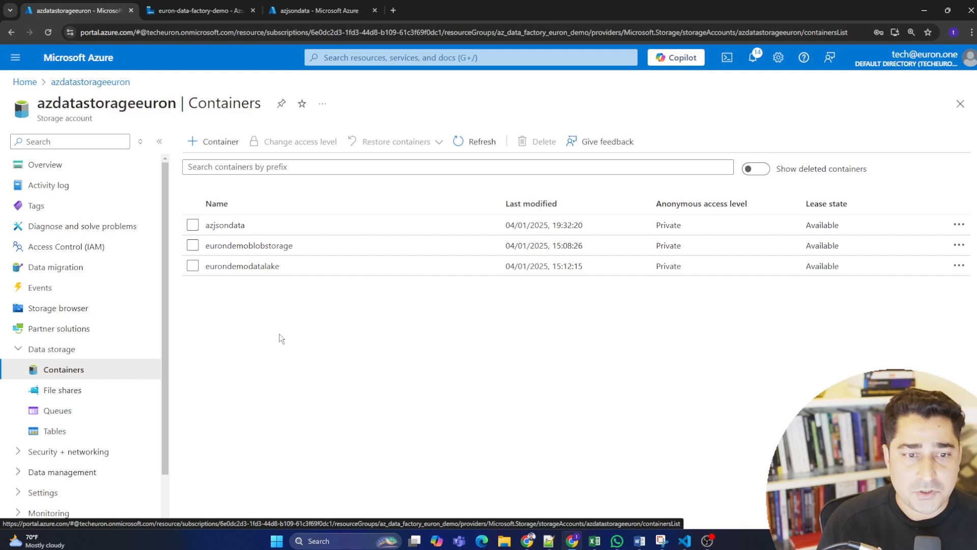
Create a new container named csvfilestorageforsql in the storage account.
click(219, 141)
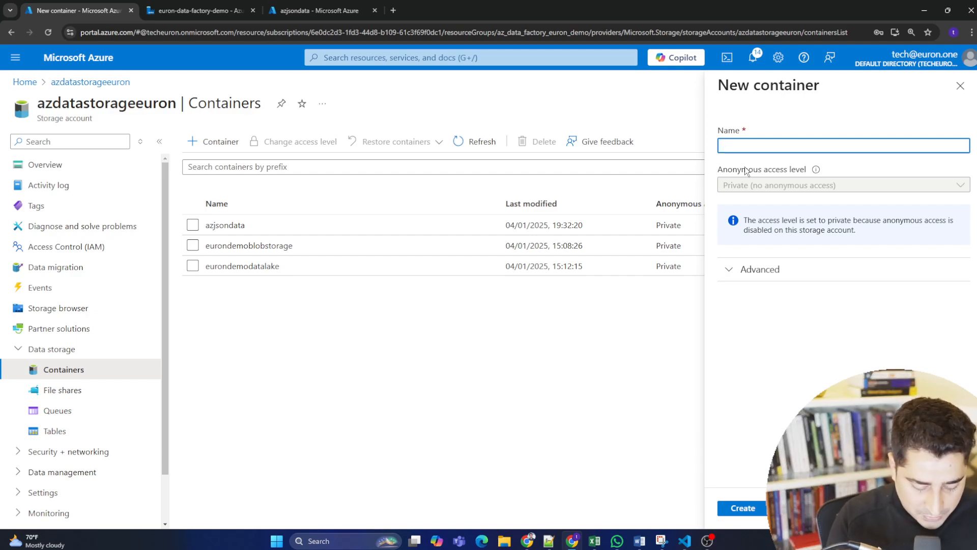
text(cs)
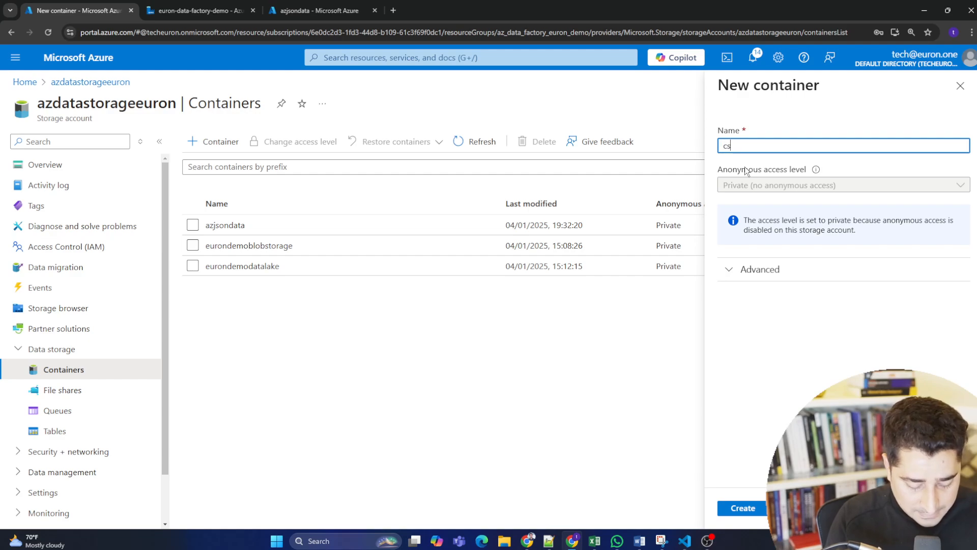
text(vfilestorage)
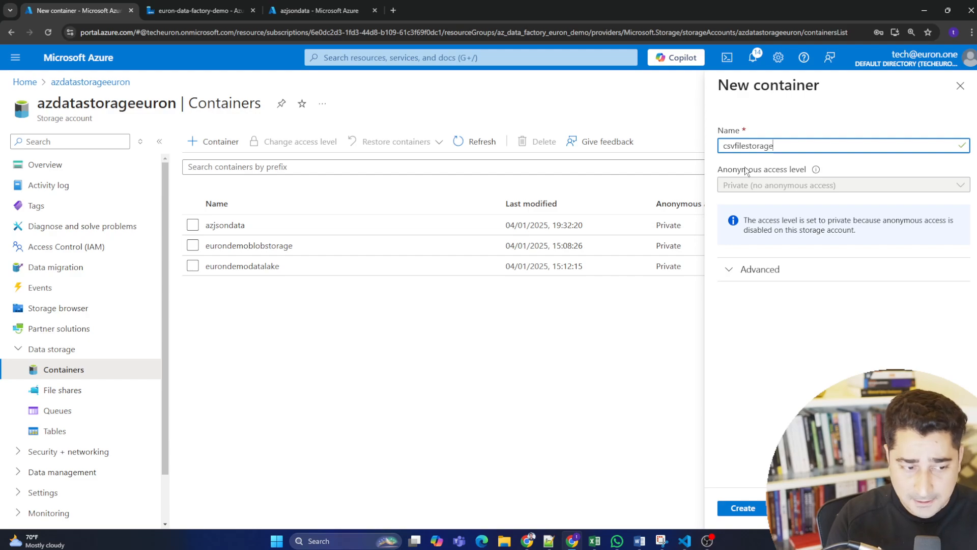
text(forsql)
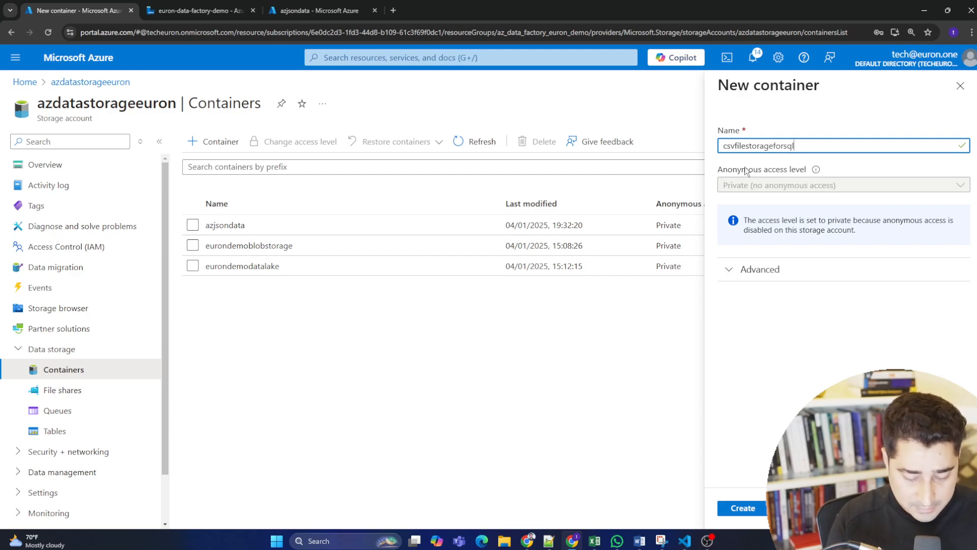
drag(795, 145, 726, 145)
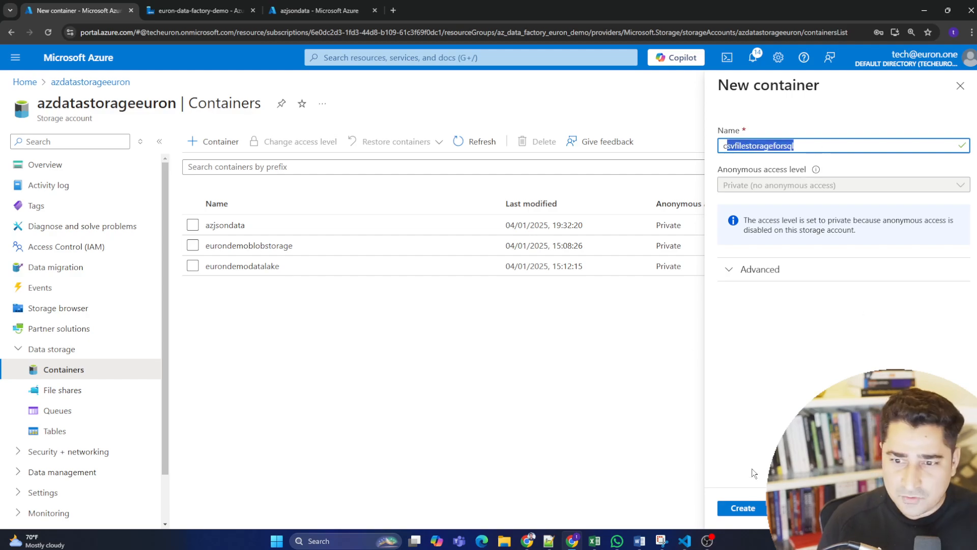
click(743, 508)
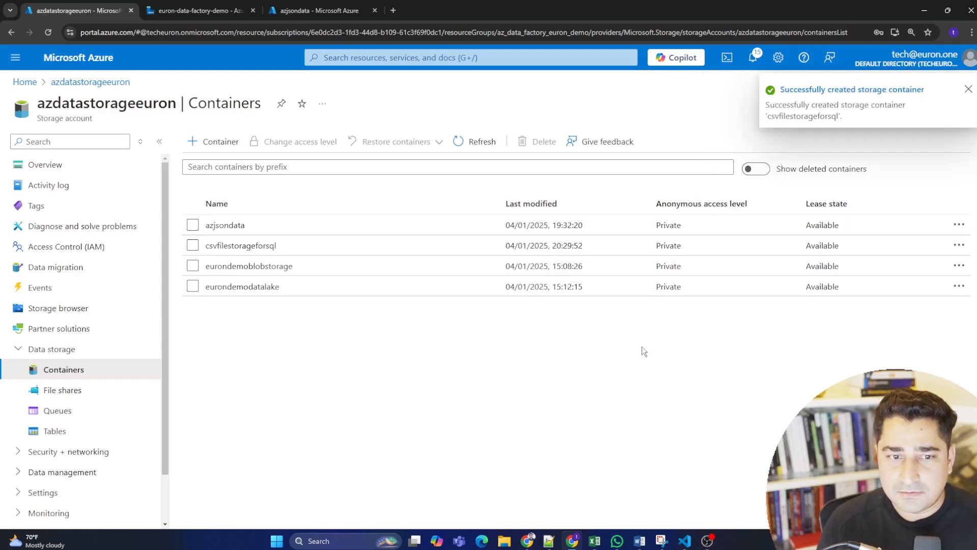
Upload Student Depression Dataset.csv from the Dataset Directory folder into the csvfilestorageforsql container.
click(258, 246)
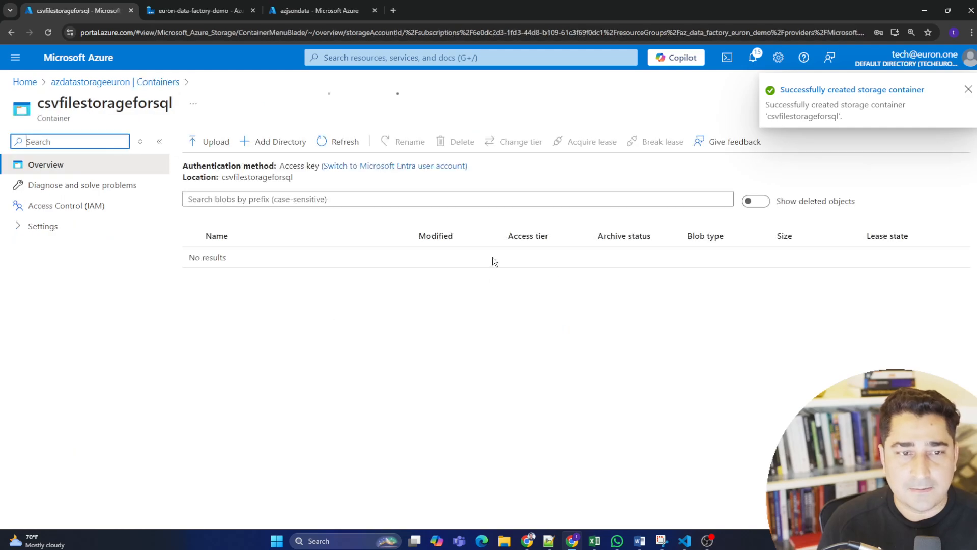
click(215, 142)
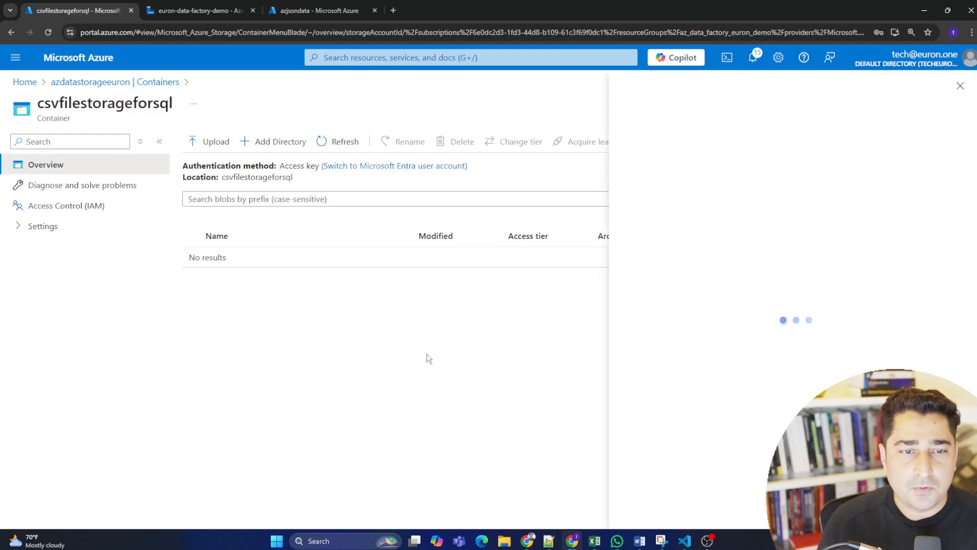
click(798, 211)
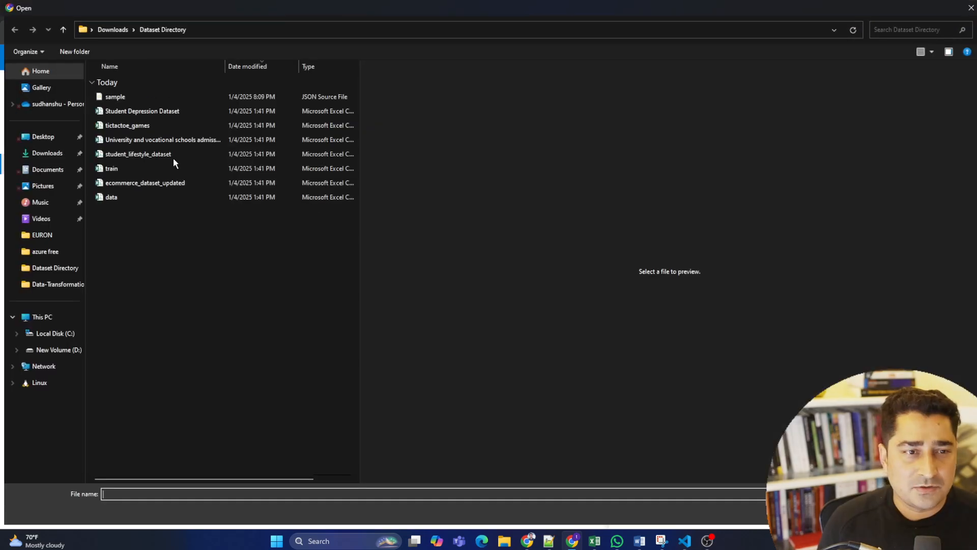
click(164, 111)
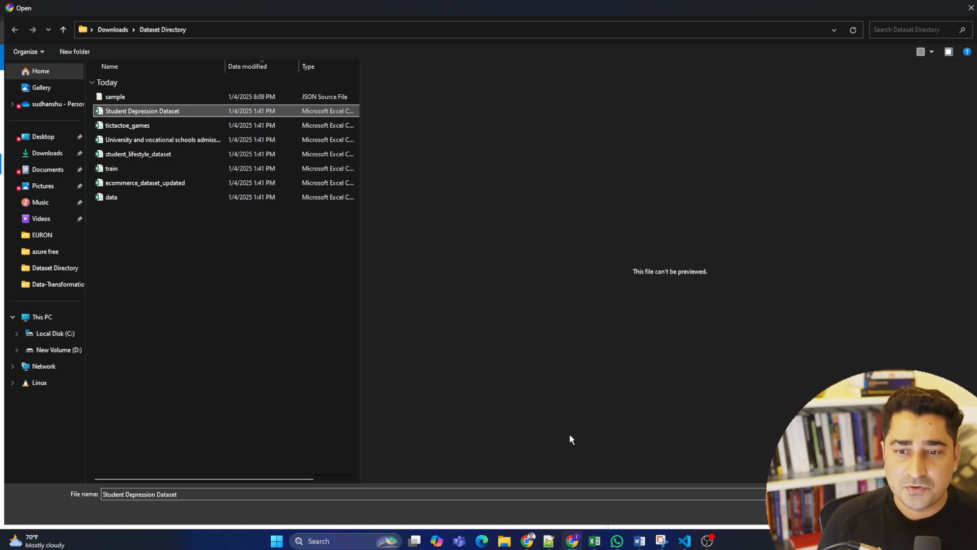
key(Return)
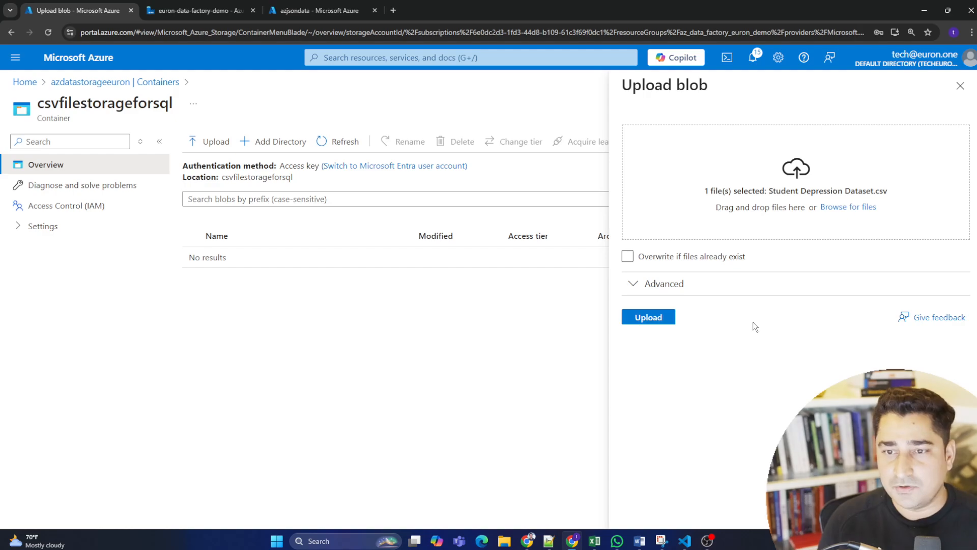
click(641, 321)
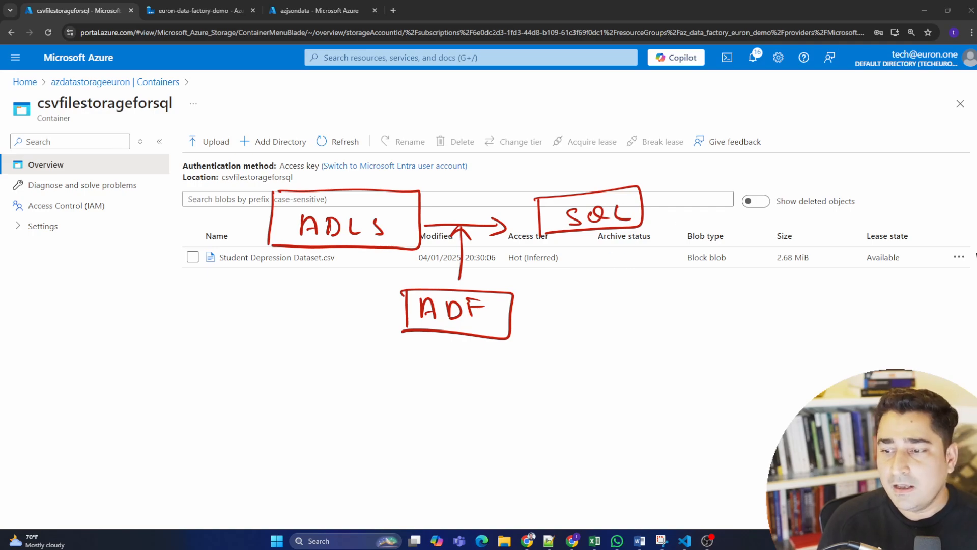
key(Escape)
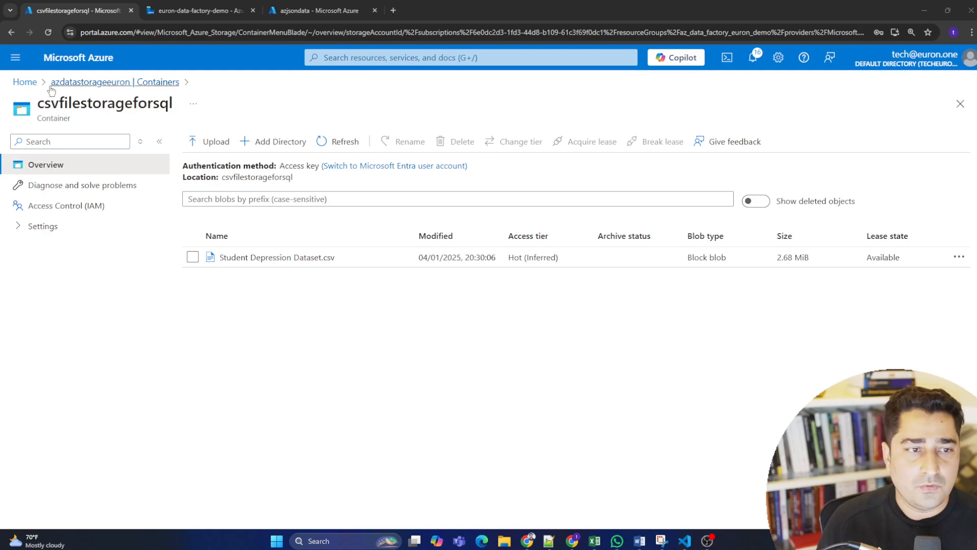
Return to the portal home and open the query editor of the euron_az_data_fact SQL database.
click(25, 82)
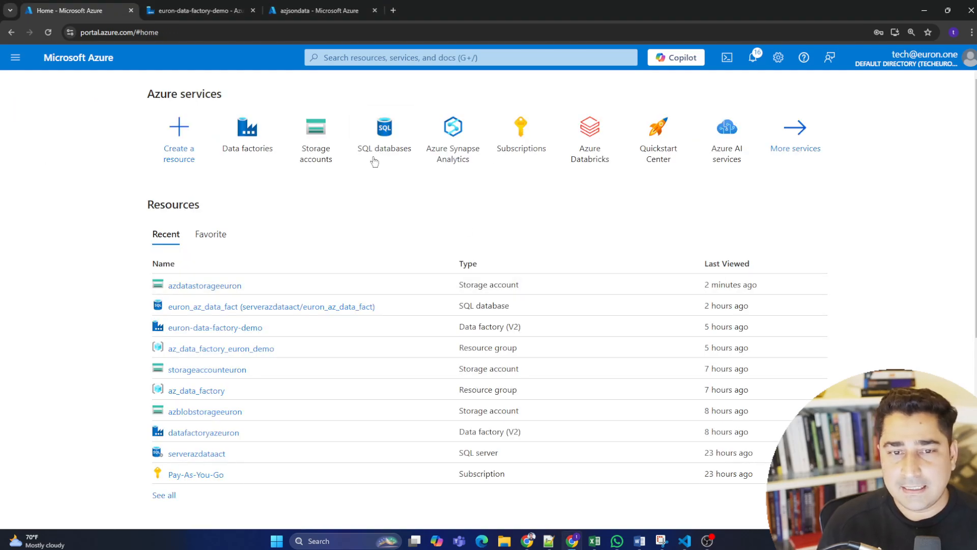
mouse_move(384, 132)
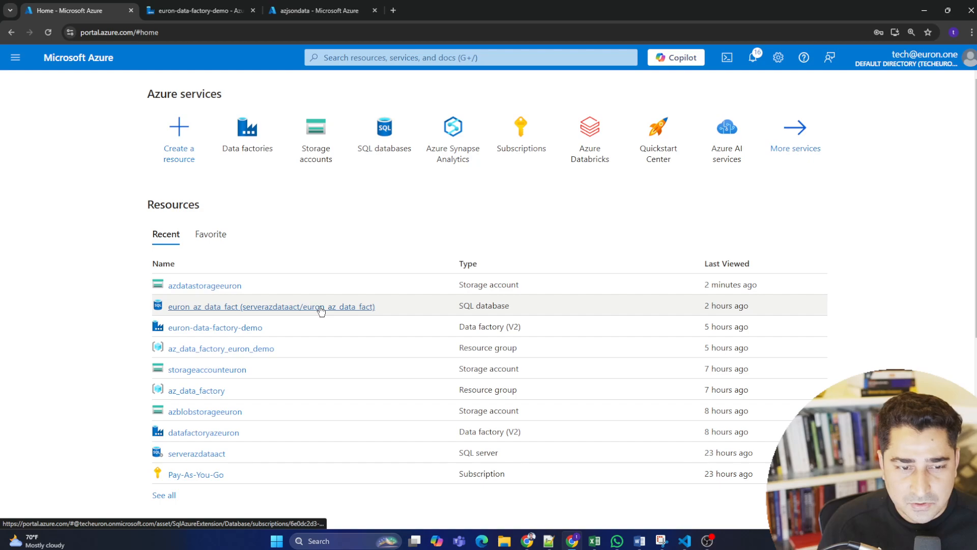
click(348, 306)
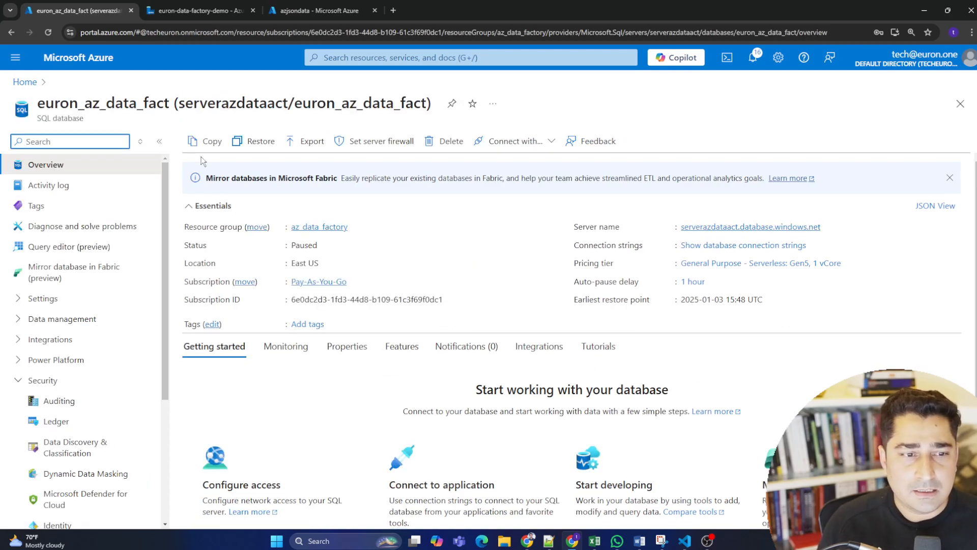
click(80, 254)
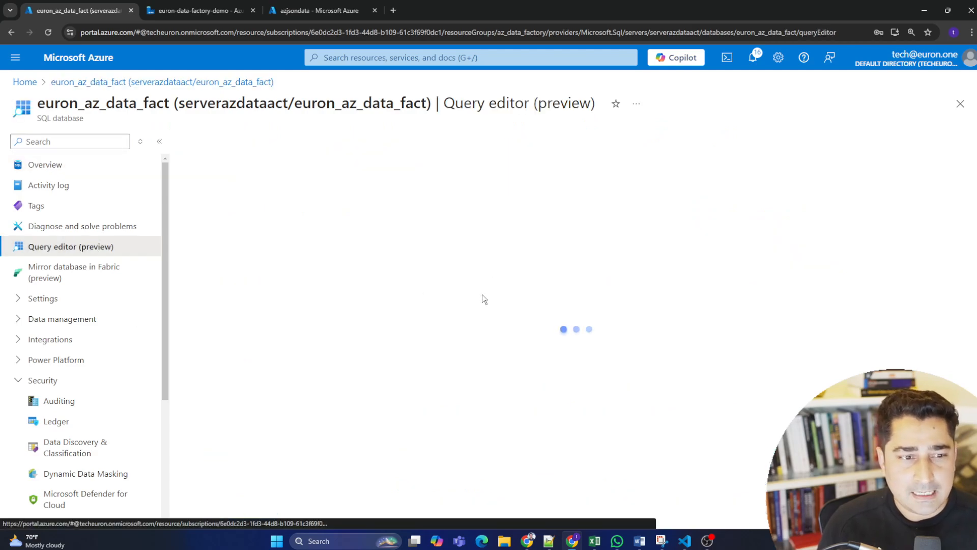
Sign in to the query editor with SQL server authentication by entering the account password.
click(408, 374)
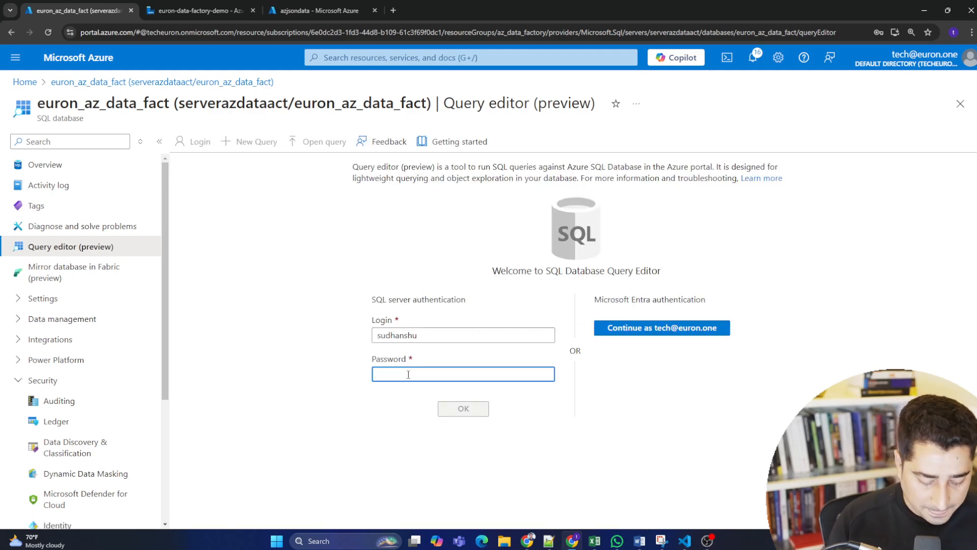
text(***)
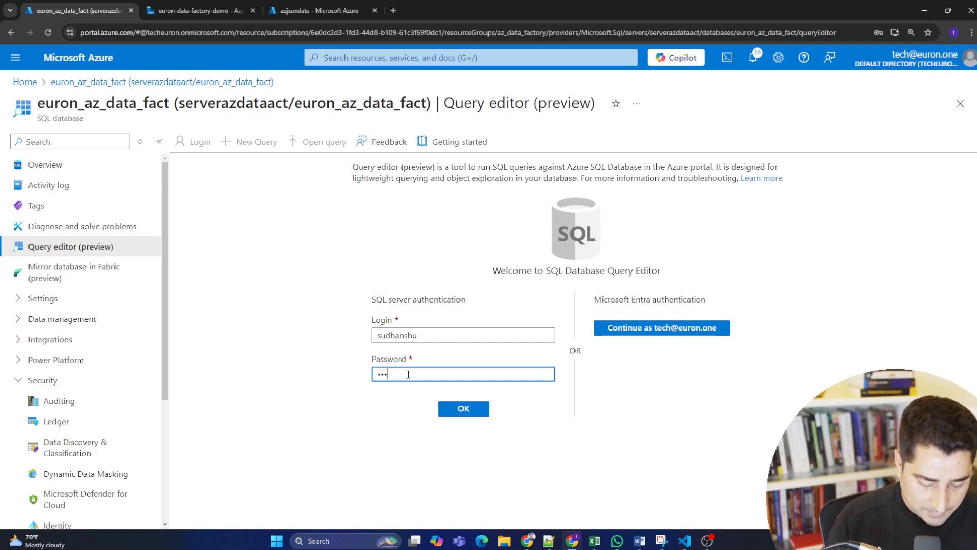
key(BackSpace)
key(BackSpace)
text(*******)
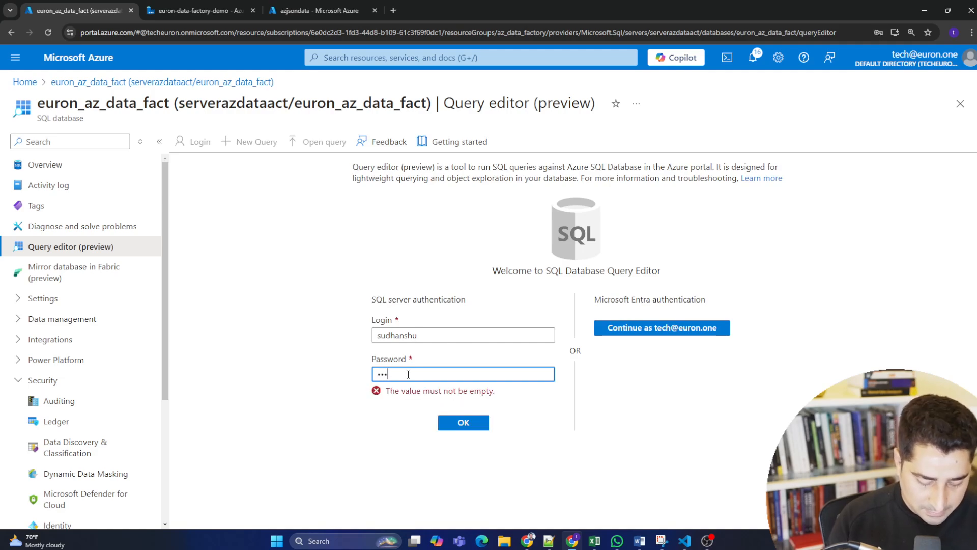
text(***)
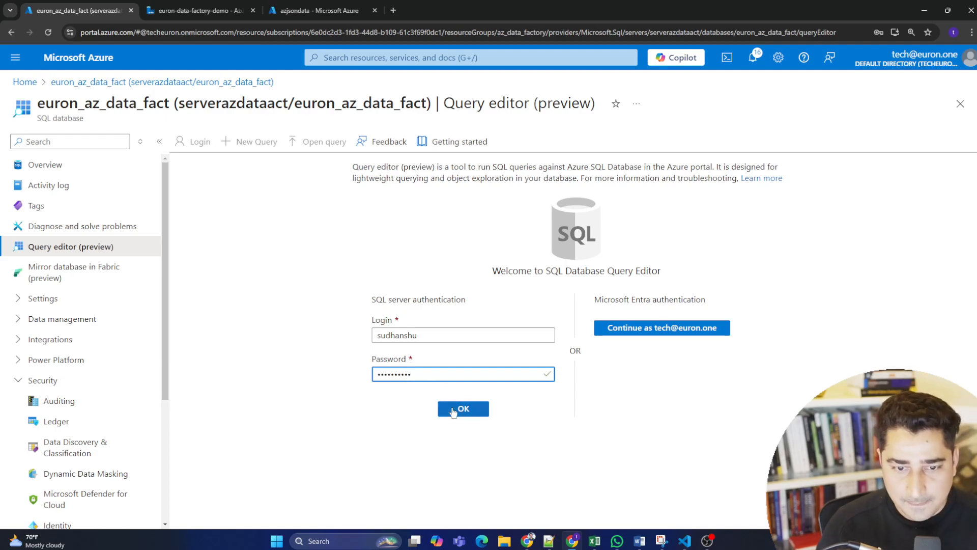
click(465, 419)
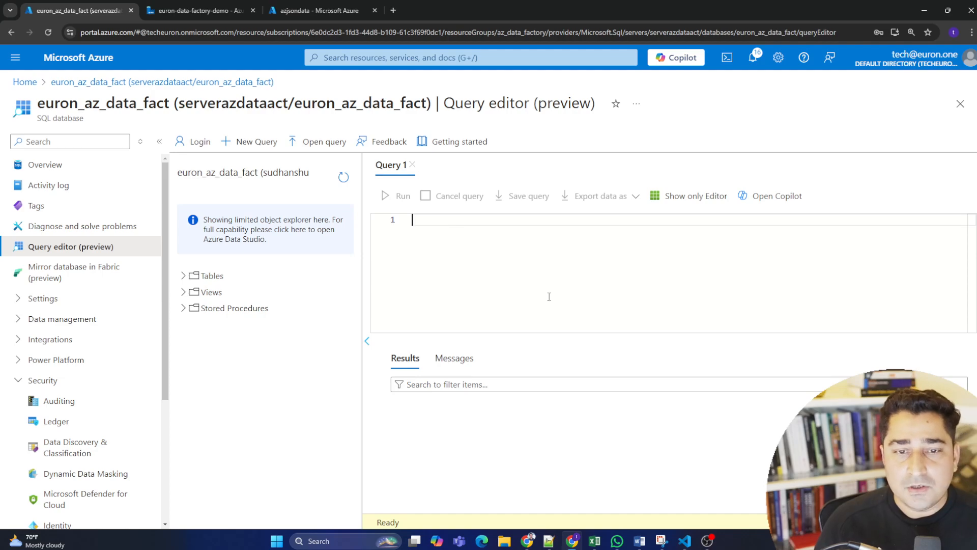
Paste the CREATE TABLE StudentDepression script into the empty query and review its column definitions.
key(alt+Tab)
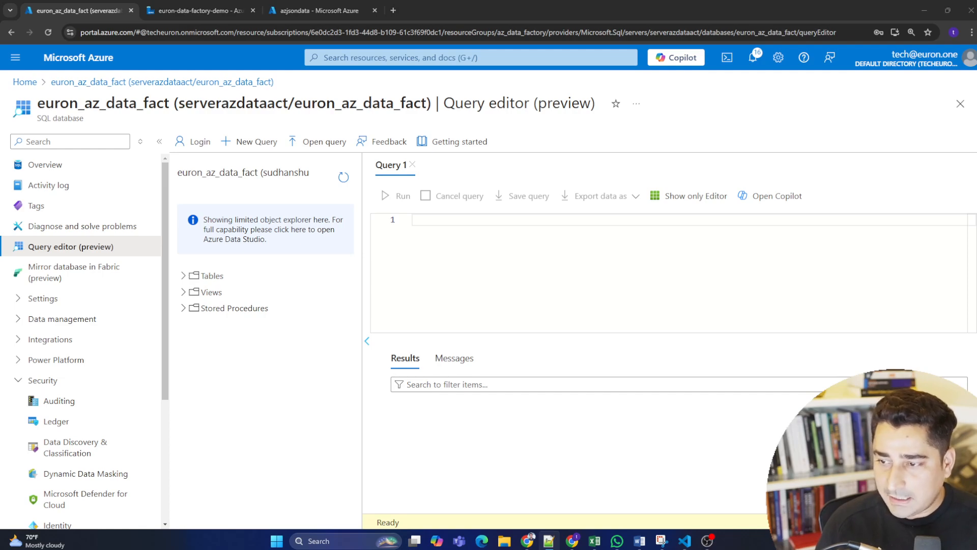
click(440, 219)
key(ctrl+v)
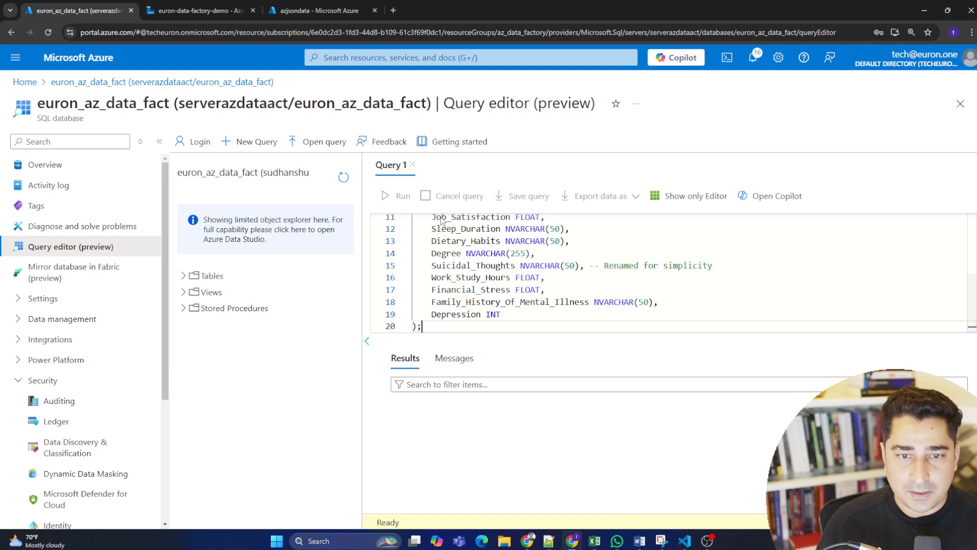
scroll(548, 310, up, 2)
scroll(548, 310, up, 2)
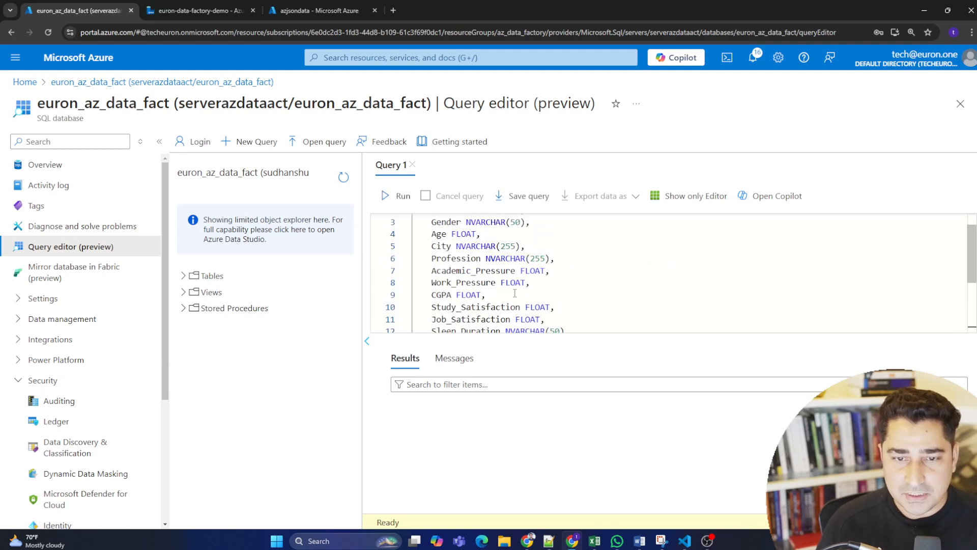
scroll(512, 290, up, 1)
drag(431, 224, 549, 292)
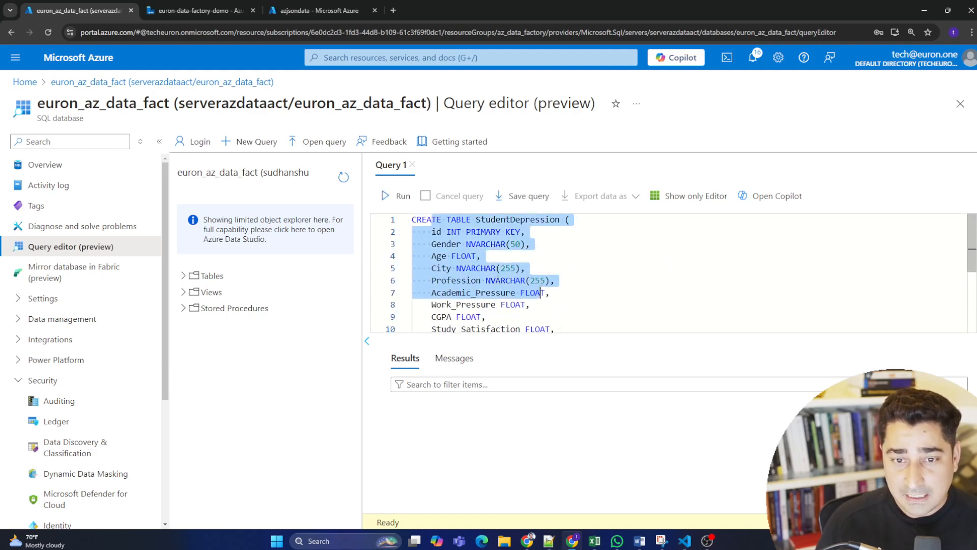
click(498, 280)
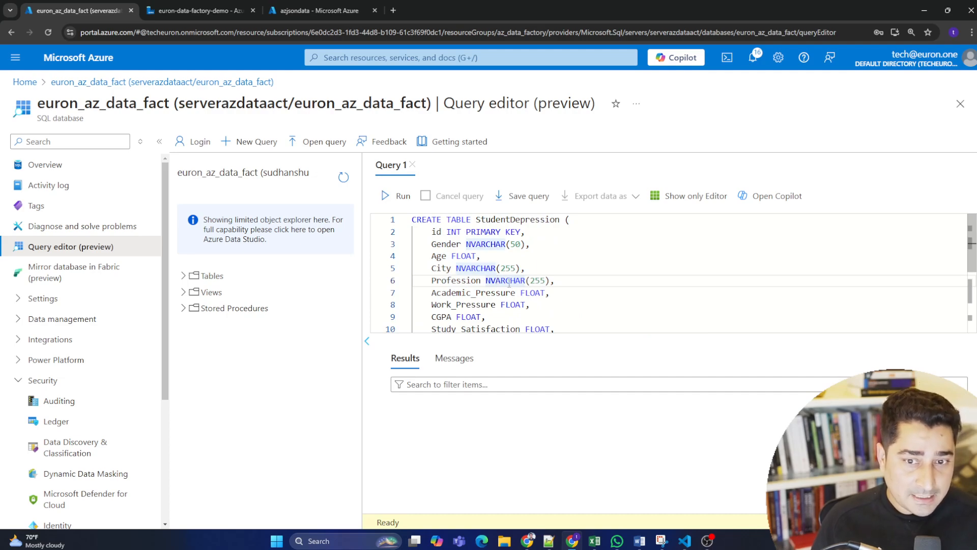
scroll(516, 293, down, 5)
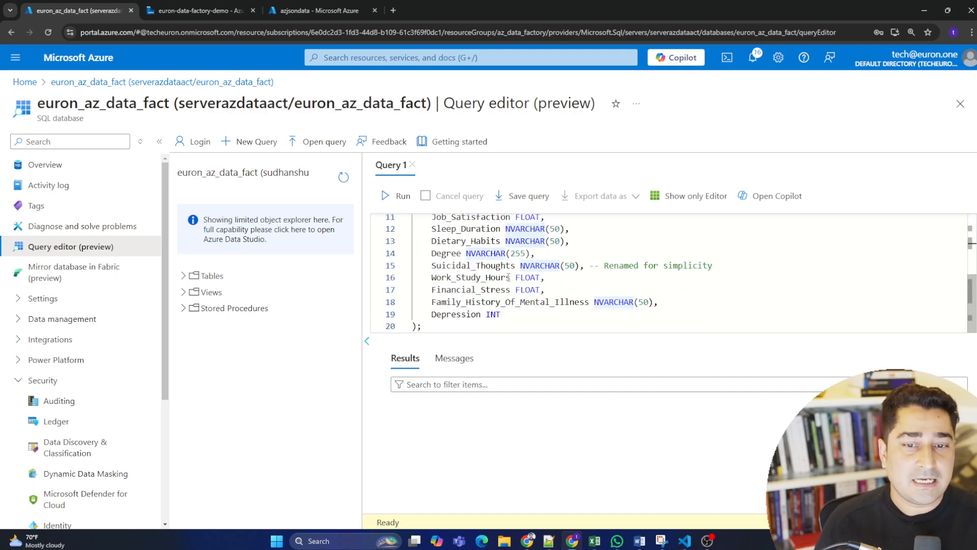
scroll(488, 291, up, 5)
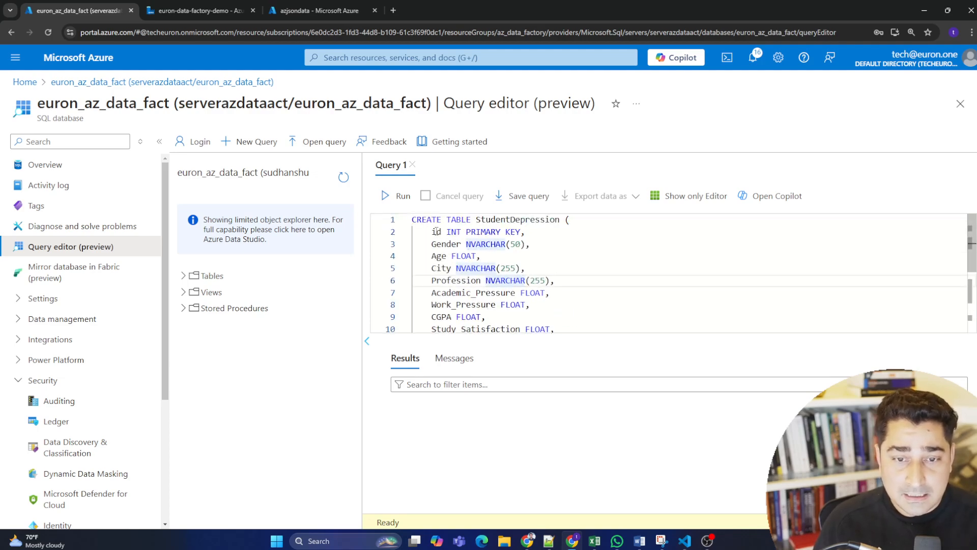
Run the CREATE TABLE StudentDepression script against the database and check the execution message.
drag(436, 232, 476, 282)
click(463, 267)
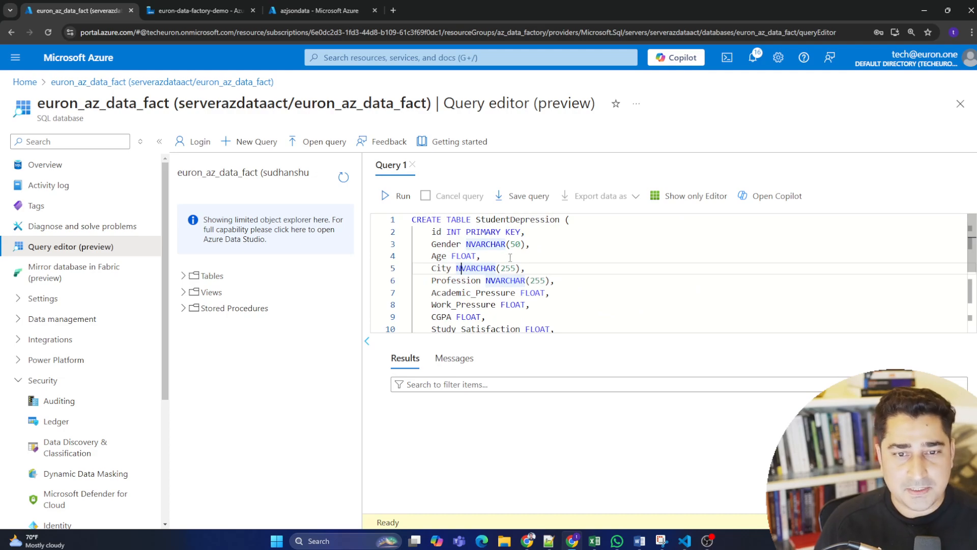
click(397, 196)
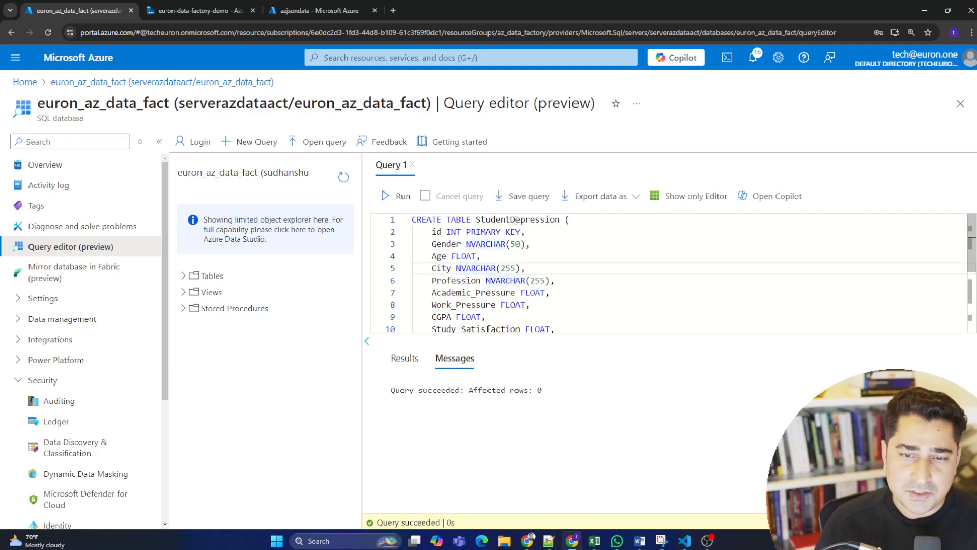
drag(390, 390, 557, 394)
click(562, 419)
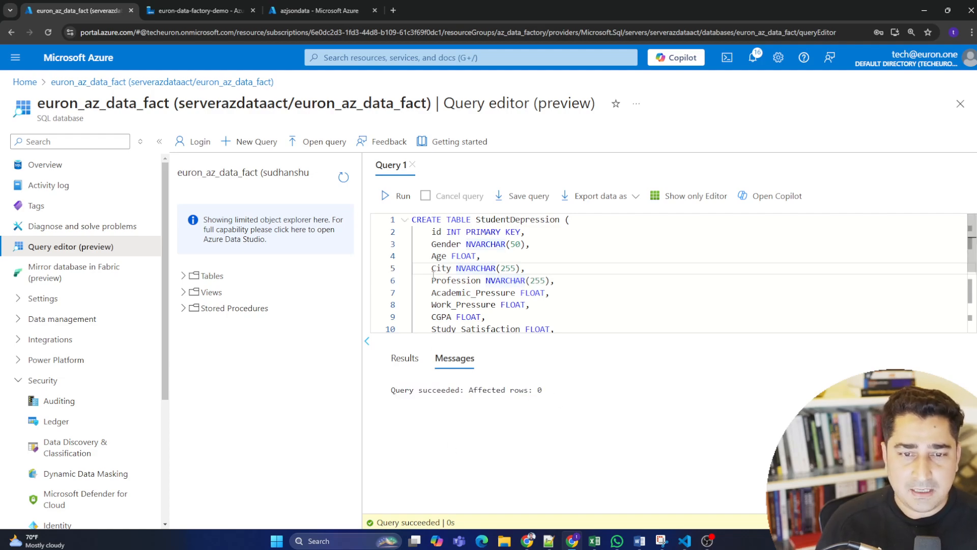
click(538, 291)
click(574, 308)
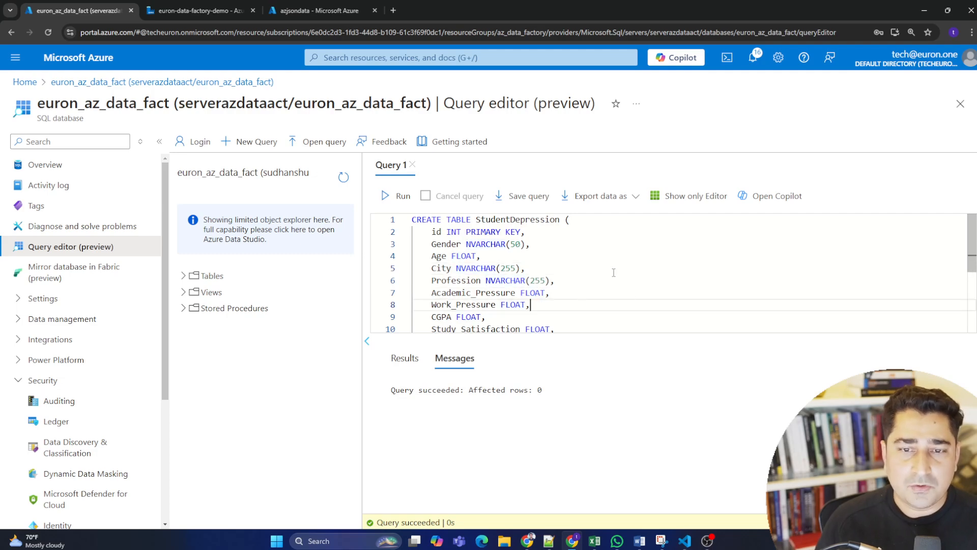
Add the query "select * from StudentDepression;" on a new line below the table creation script.
double_click(558, 219)
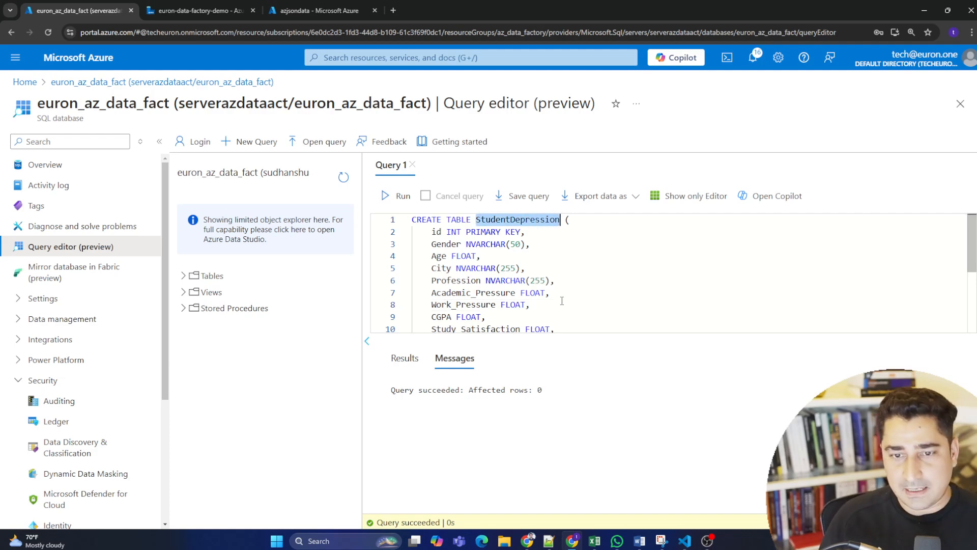
scroll(561, 301, down, 4)
click(449, 327)
key(Return)
key(Return)
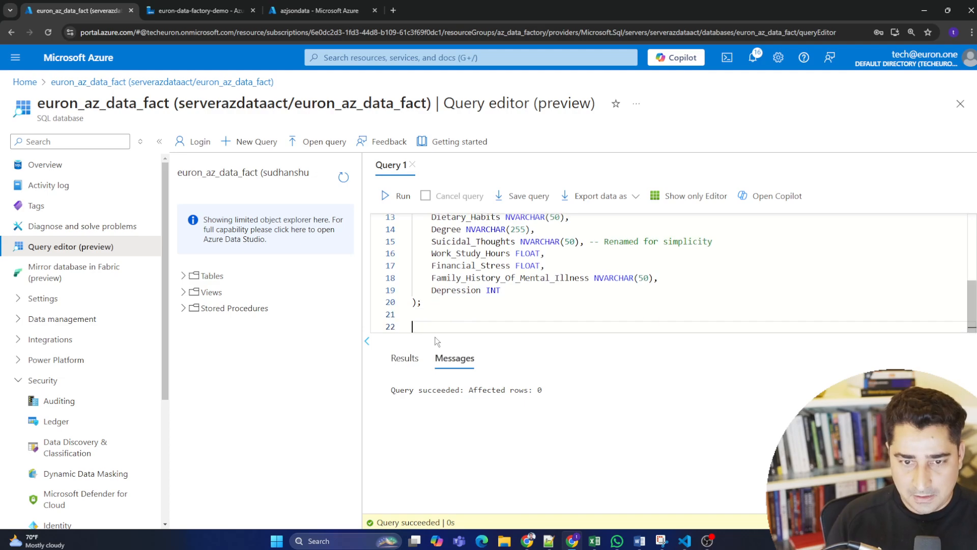
text(select * from StudentDepression;)
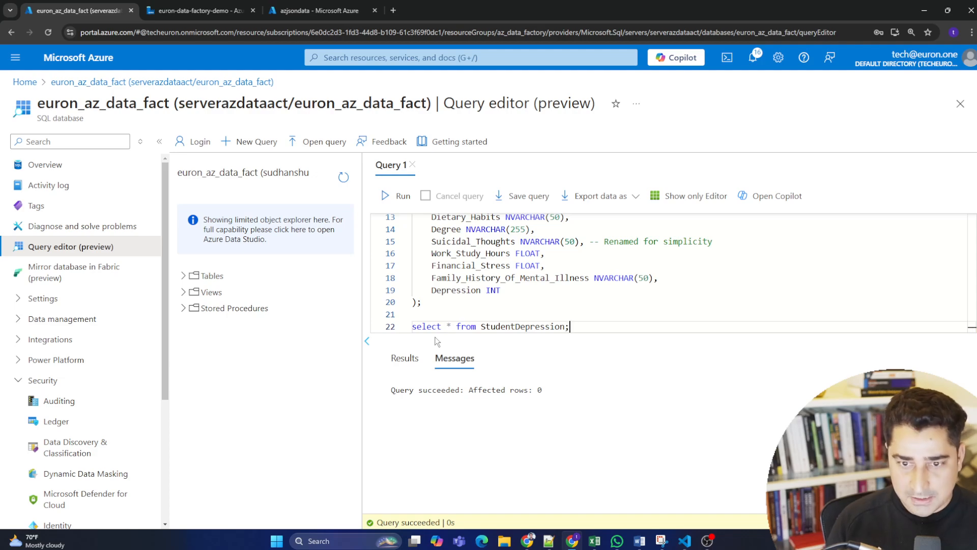
Run only the select statement on StudentDepression and review its execution message.
drag(572, 327, 412, 327)
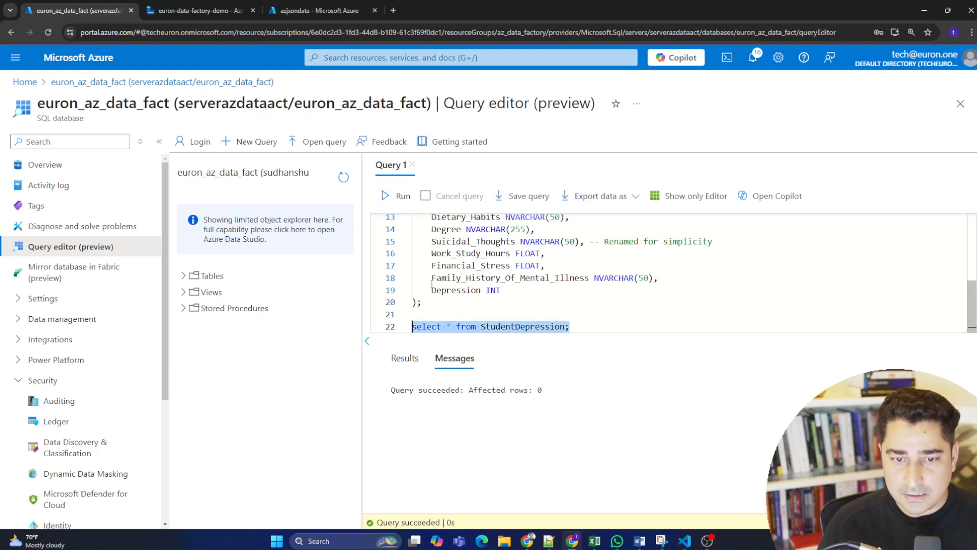
click(397, 196)
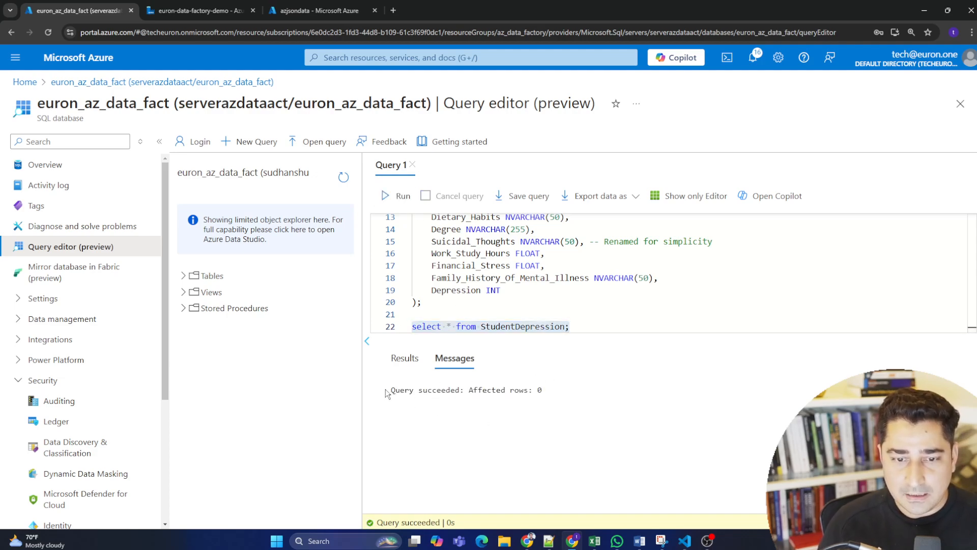
drag(387, 393, 566, 391)
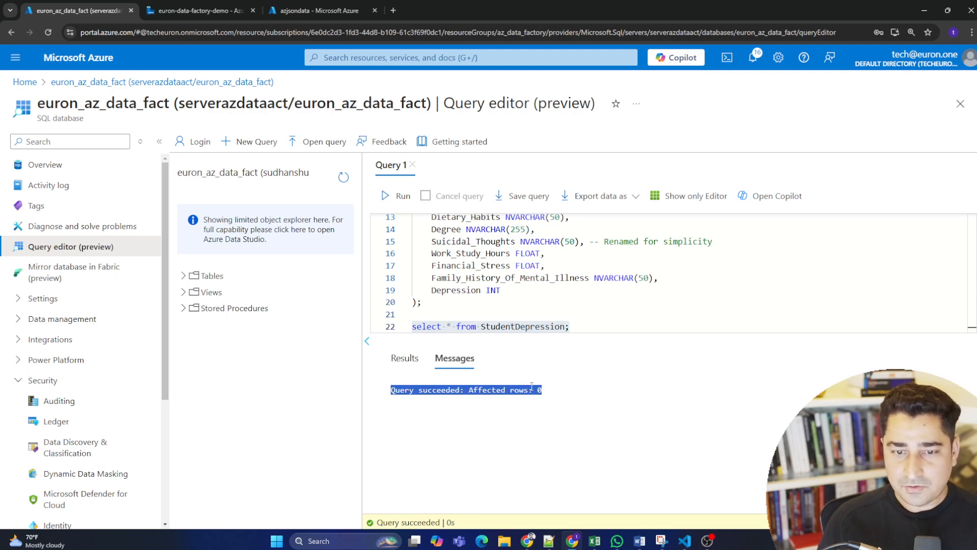
click(588, 328)
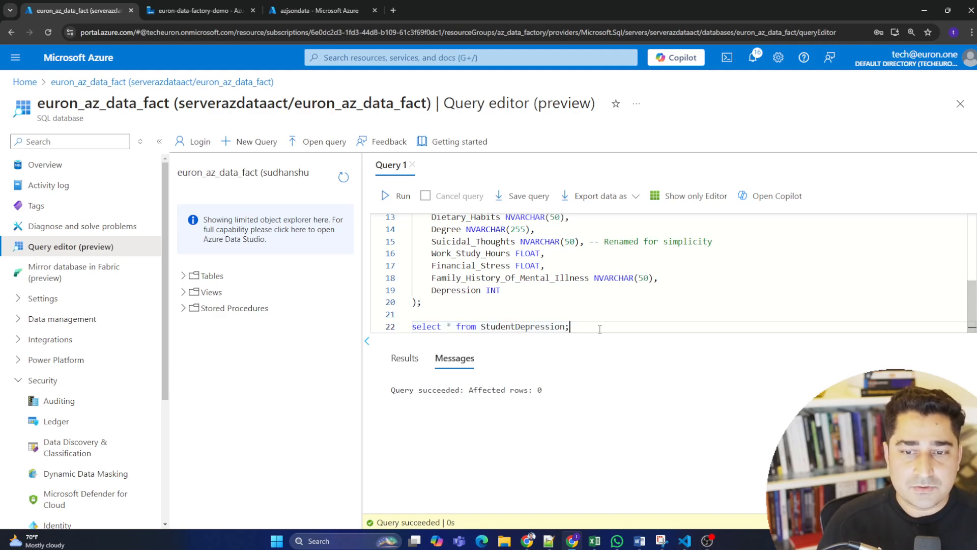
drag(599, 328, 412, 328)
click(467, 326)
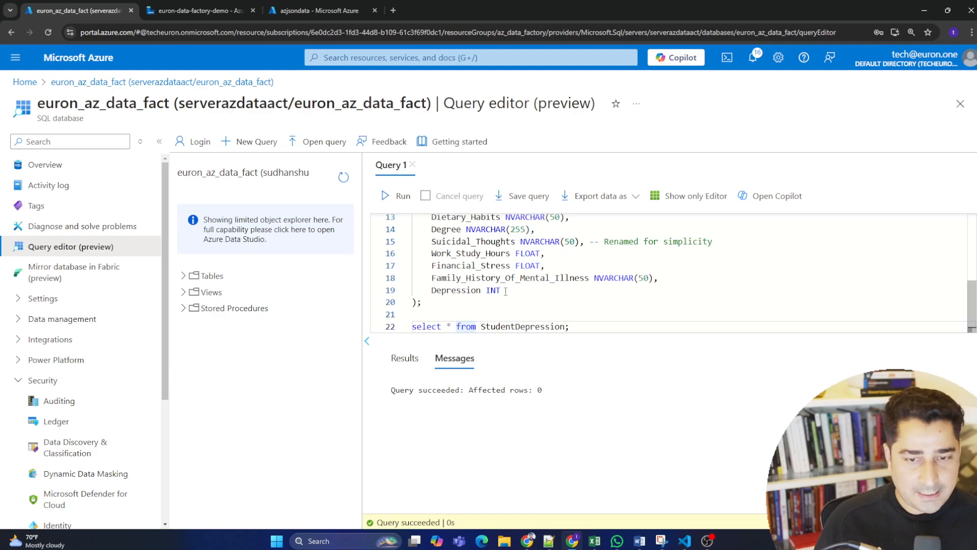
drag(572, 327, 402, 328)
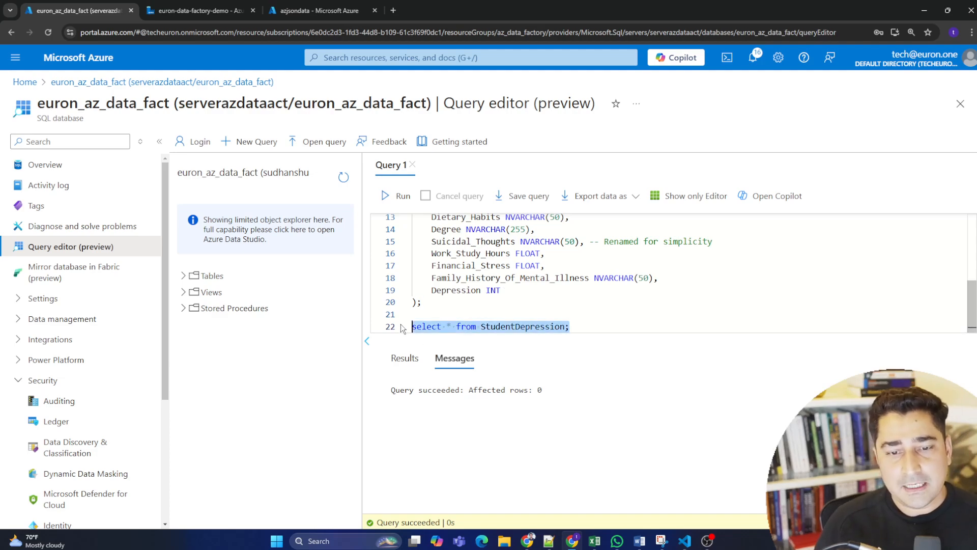
click(505, 326)
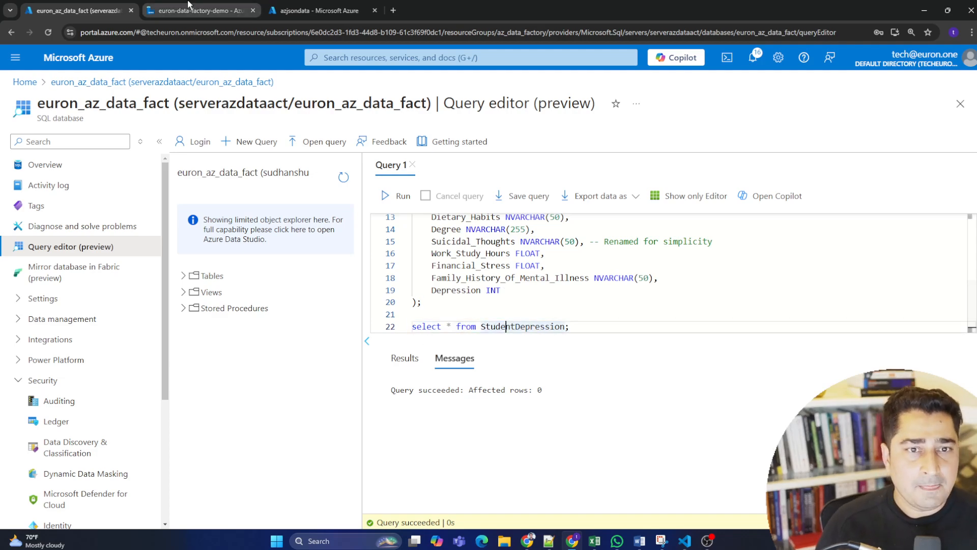
Return the azjsondata browser tab to the portal home and close the old Data Factory tab, discarding its unsaved changes.
click(25, 82)
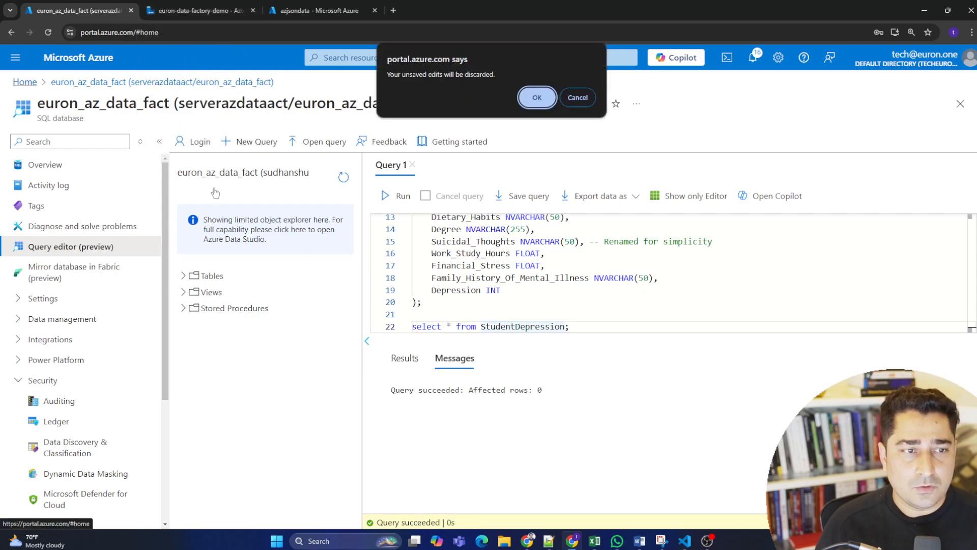
click(578, 97)
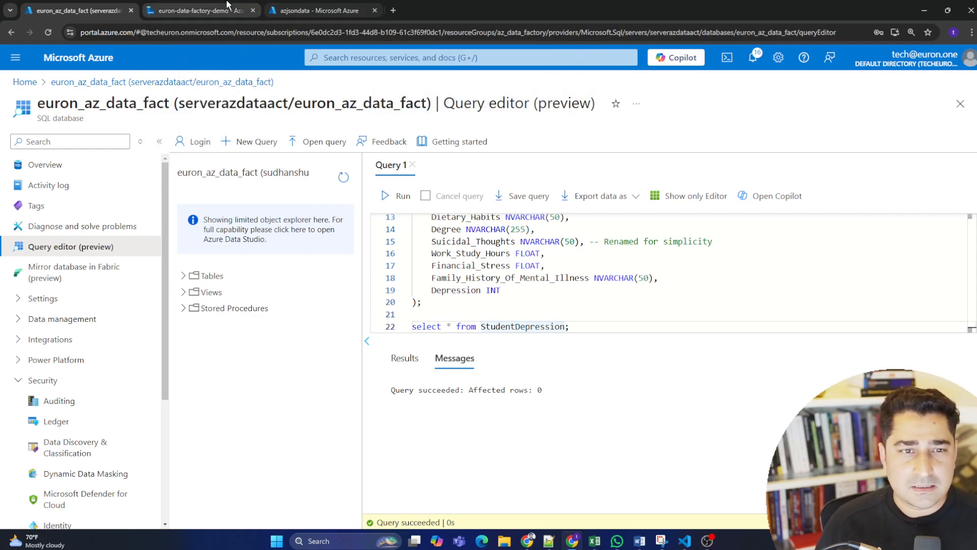
click(198, 10)
click(315, 10)
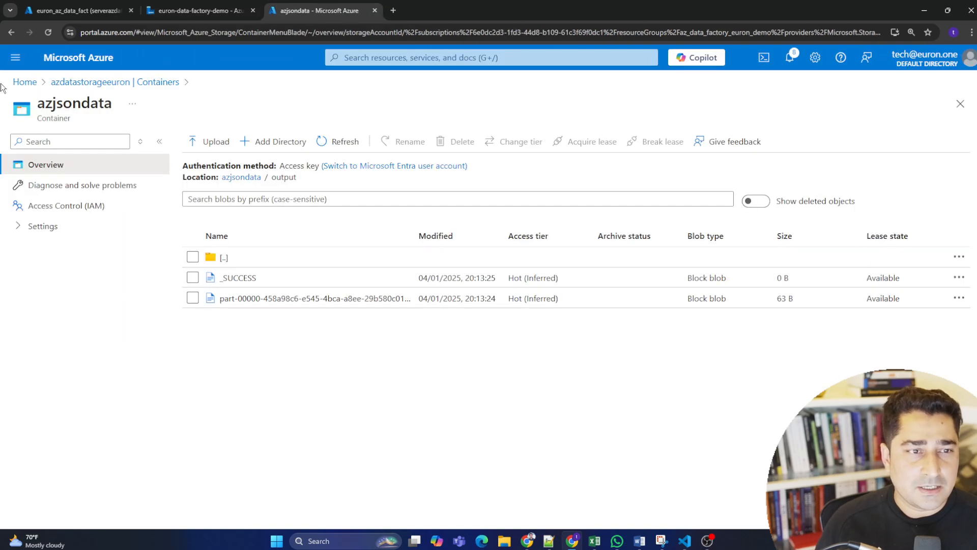
click(24, 83)
click(253, 10)
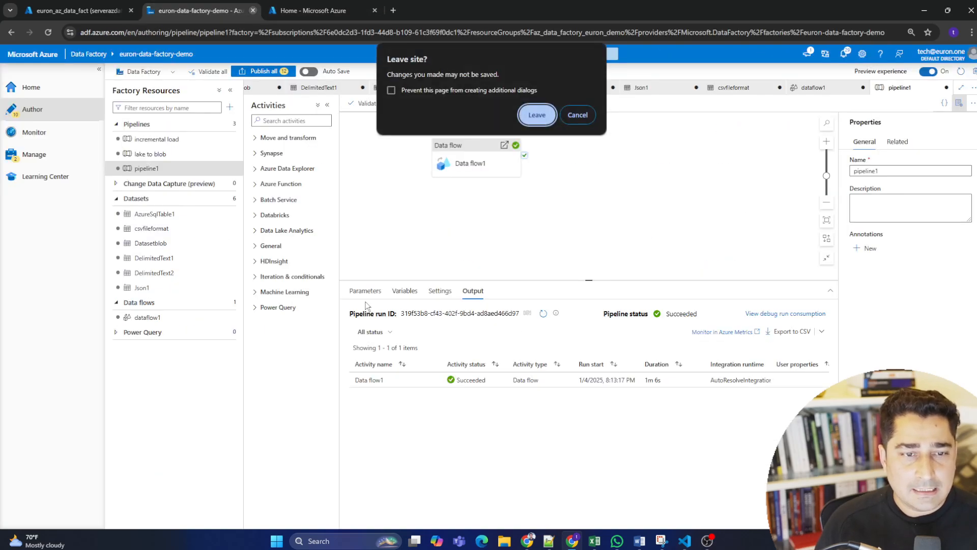
click(577, 114)
click(252, 10)
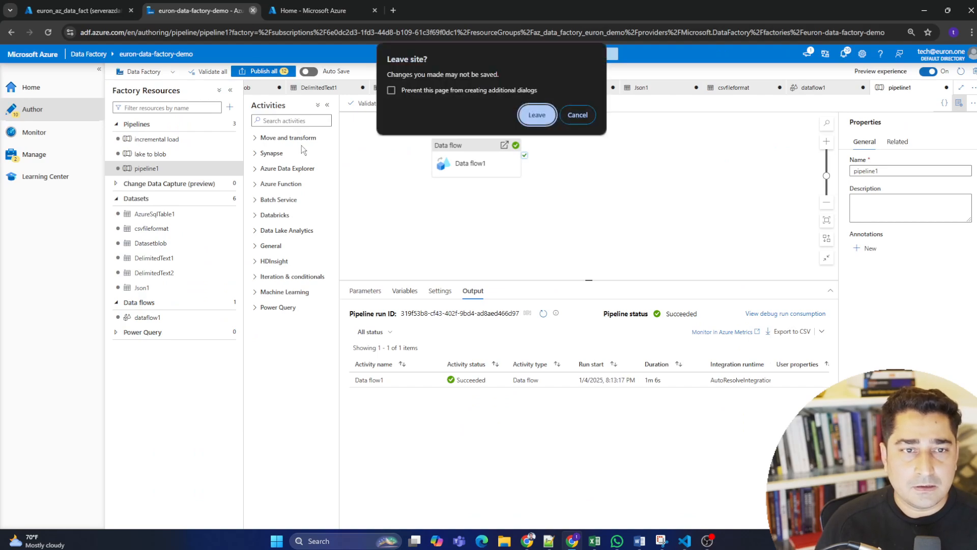
click(537, 114)
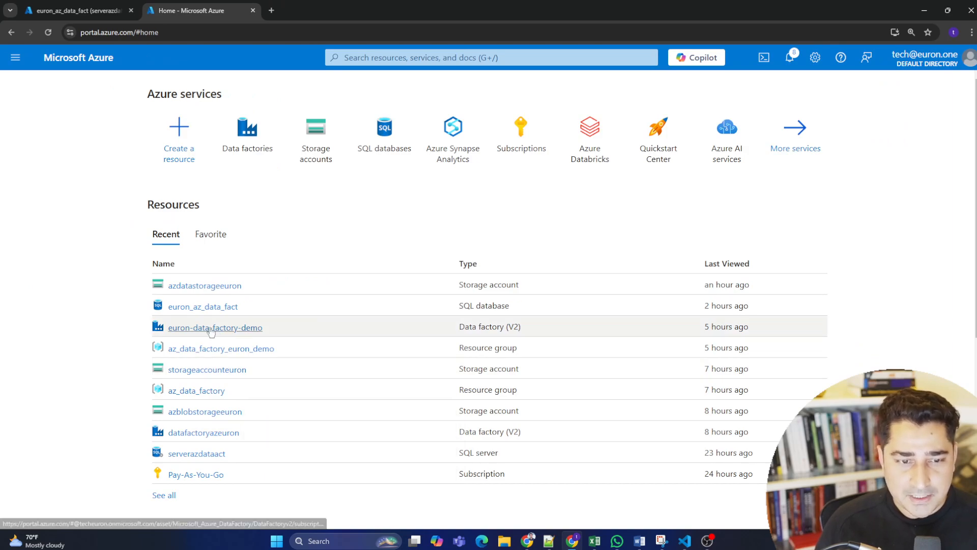
Launch Azure Data Factory Studio for the euron-data-factory-demo resource and enlarge the page to 125%.
click(252, 331)
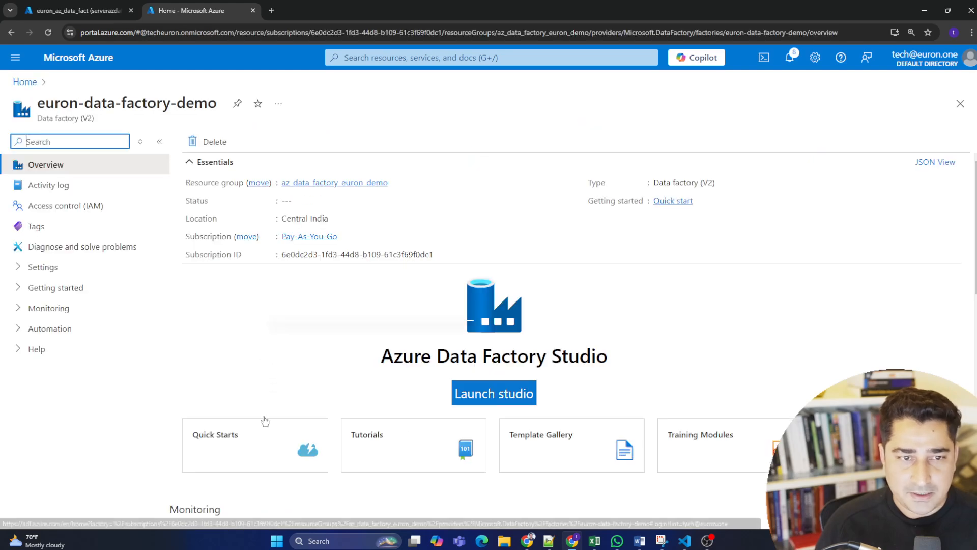
click(504, 392)
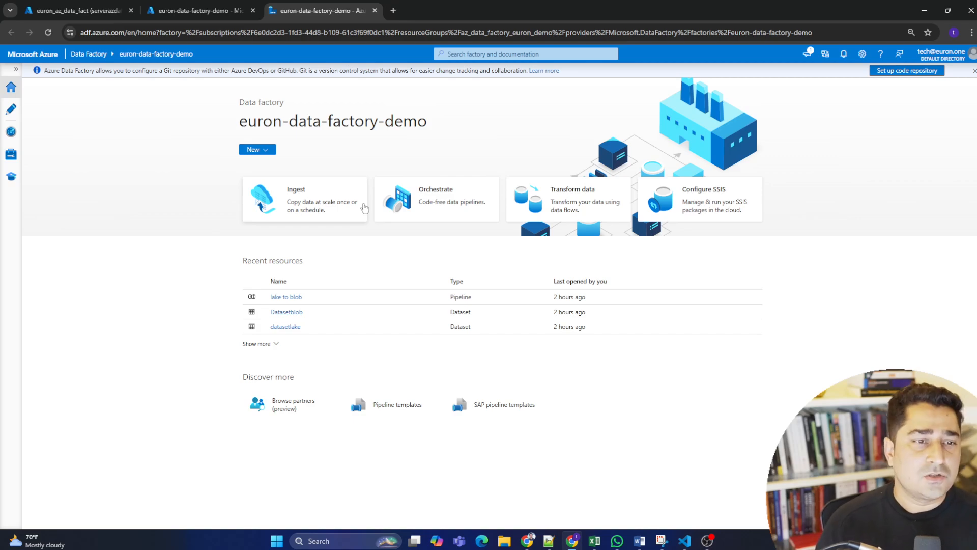
key(ctrl+plus)
key(ctrl+plus)
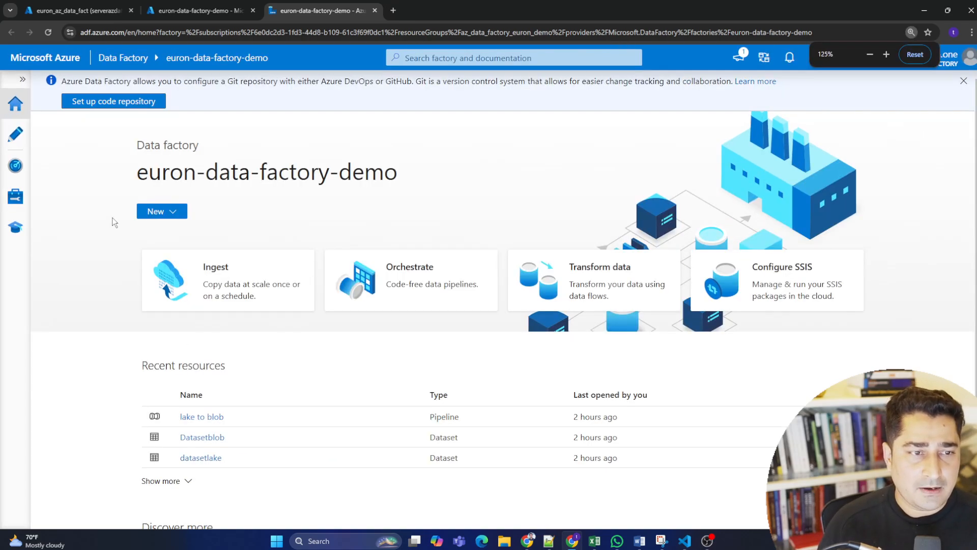
Start a new linked service in the factory's management area, using Azure Data Lake Storage Gen2 as the data store.
click(9, 192)
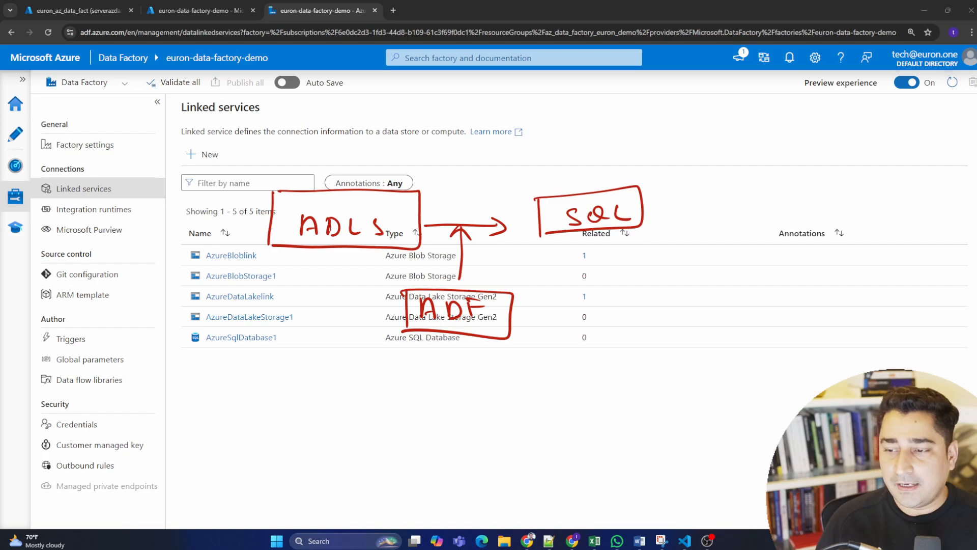
click(202, 154)
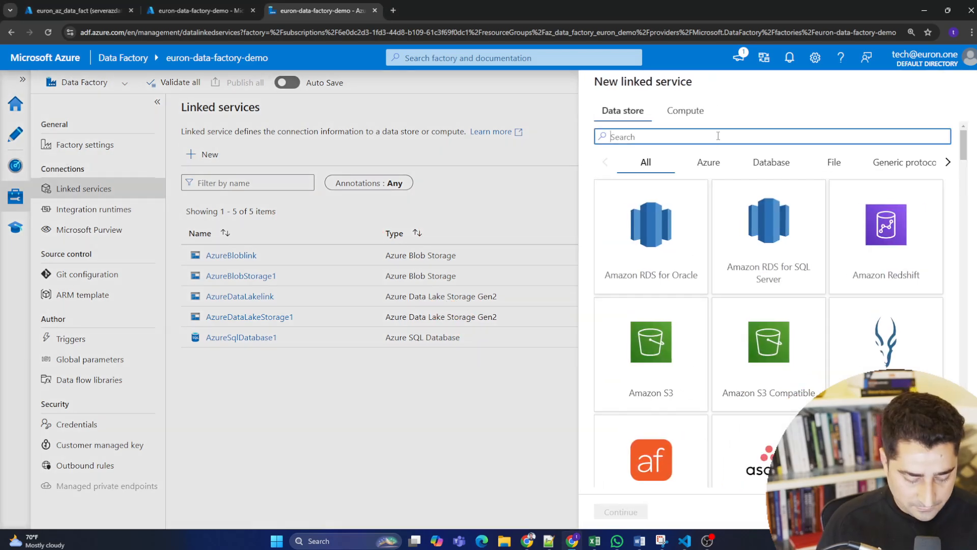
text(data)
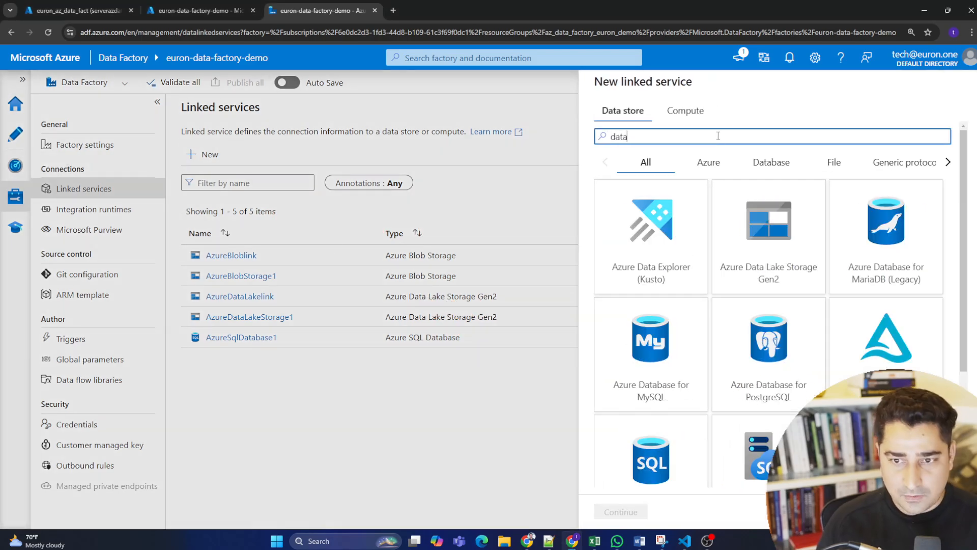
click(765, 229)
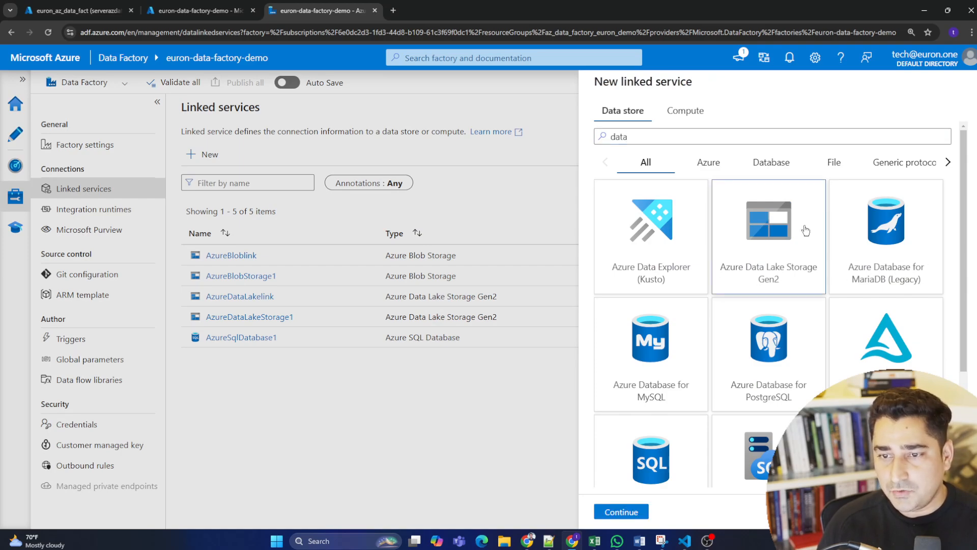
click(622, 512)
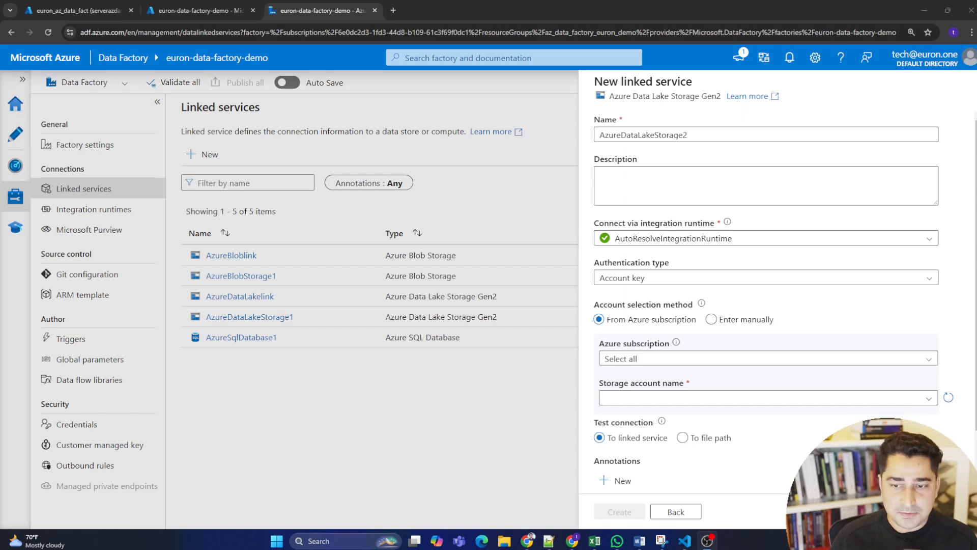
Name the new Data Lake linked service datalakewithcsvforstudentsuccess.
drag(715, 135, 601, 134)
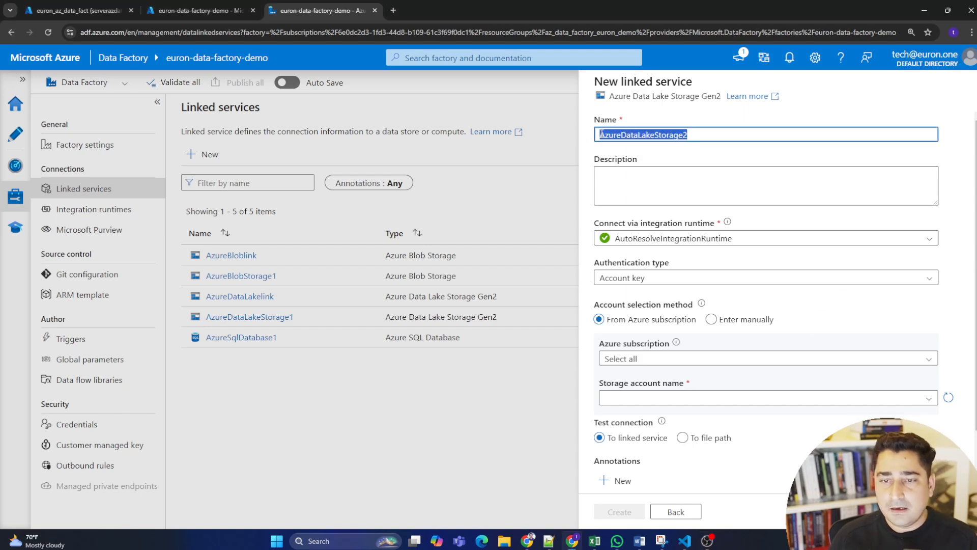
click(715, 134)
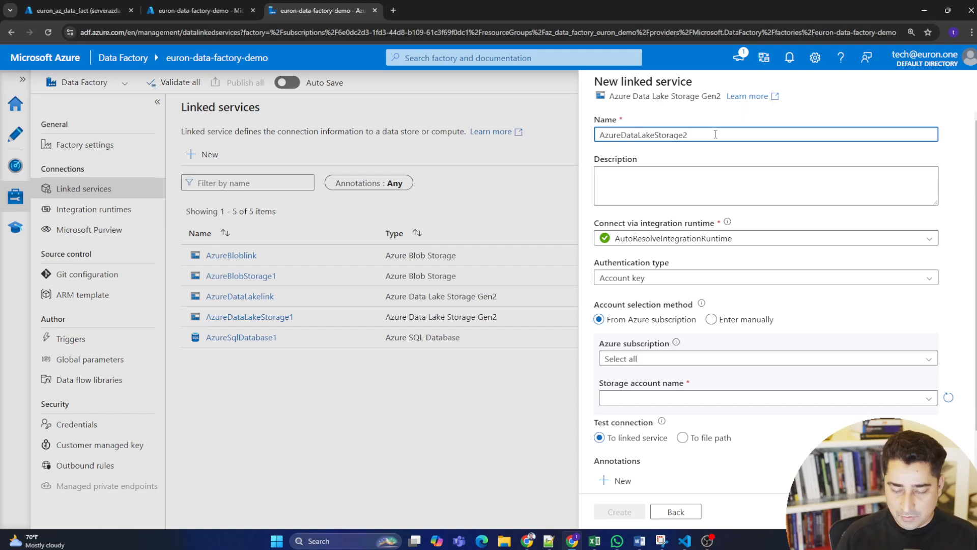
key(ctrl+a)
key(BackSpace)
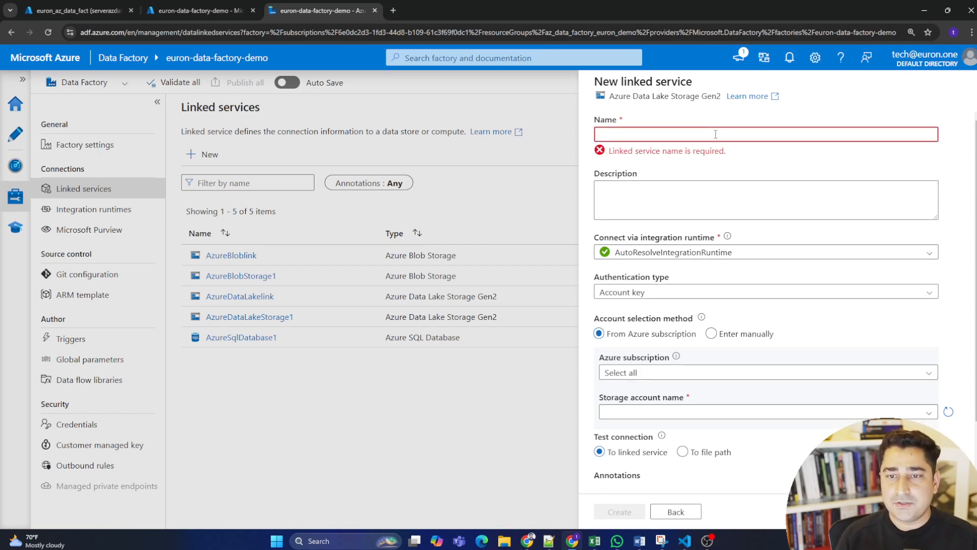
text(data)
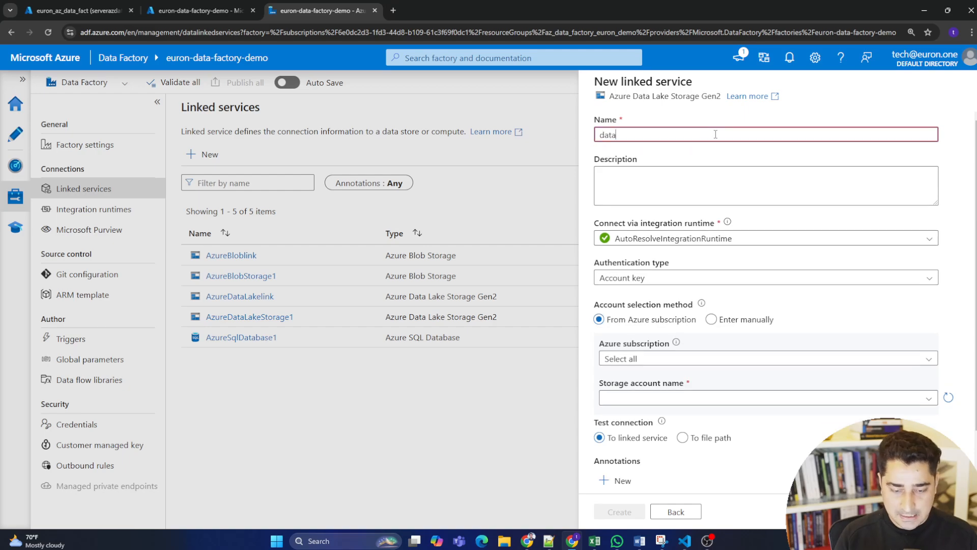
text(lake with)
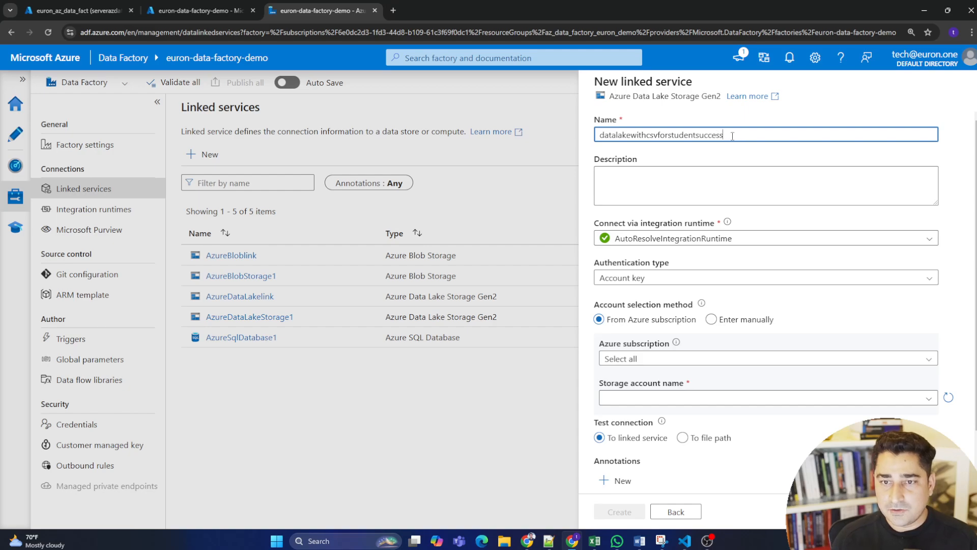
drag(733, 136, 586, 138)
click(637, 136)
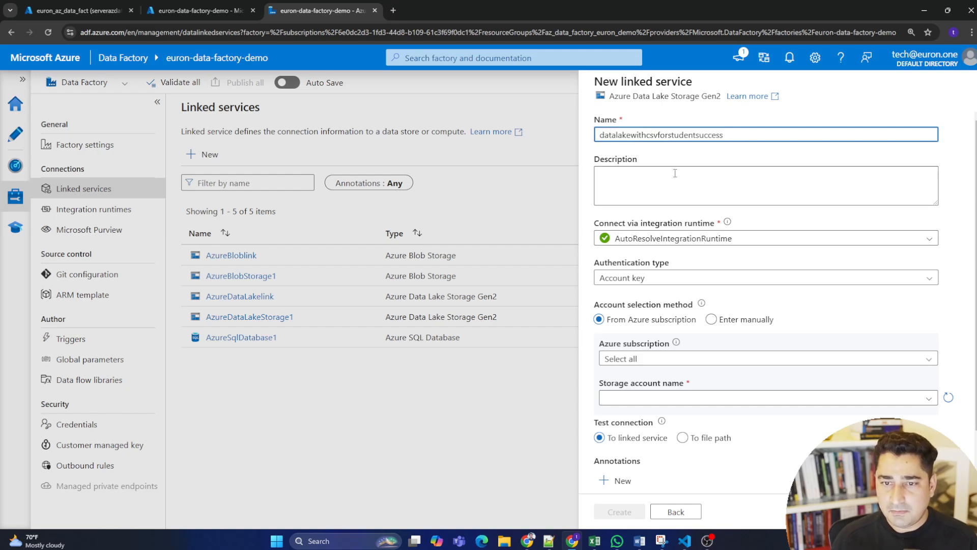
scroll(723, 306, down, 2)
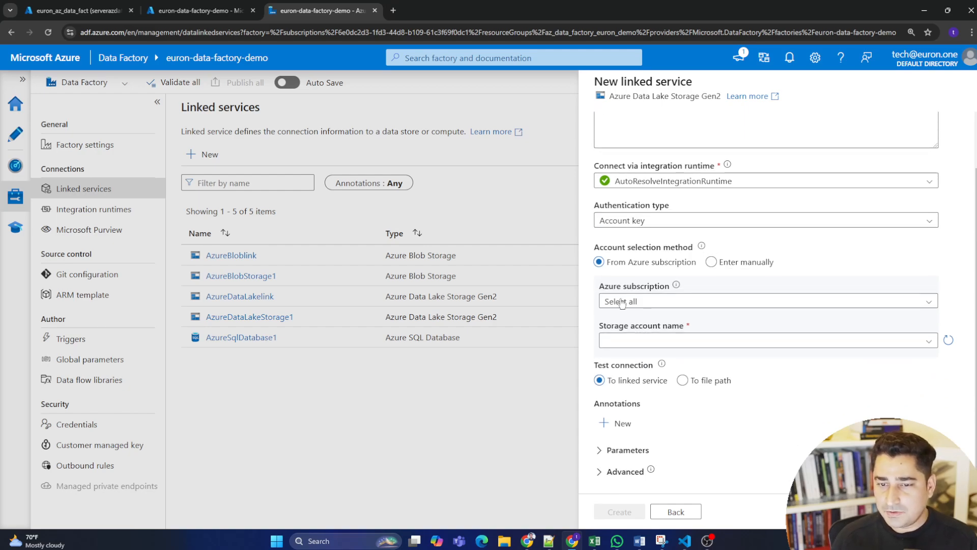
Set the new Data Lake linked service's Azure subscription to Pay-As-You-Go and list its available storage accounts.
click(711, 303)
click(669, 338)
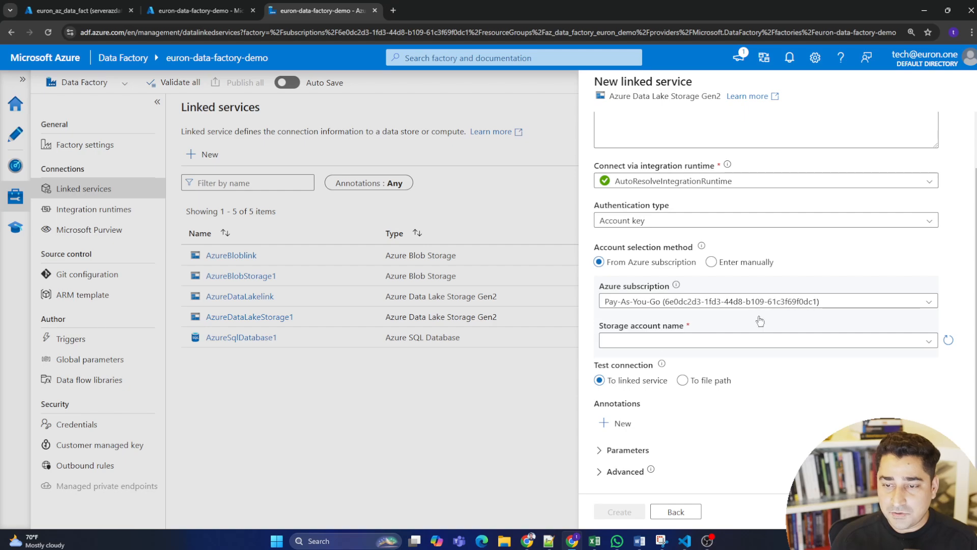
click(733, 341)
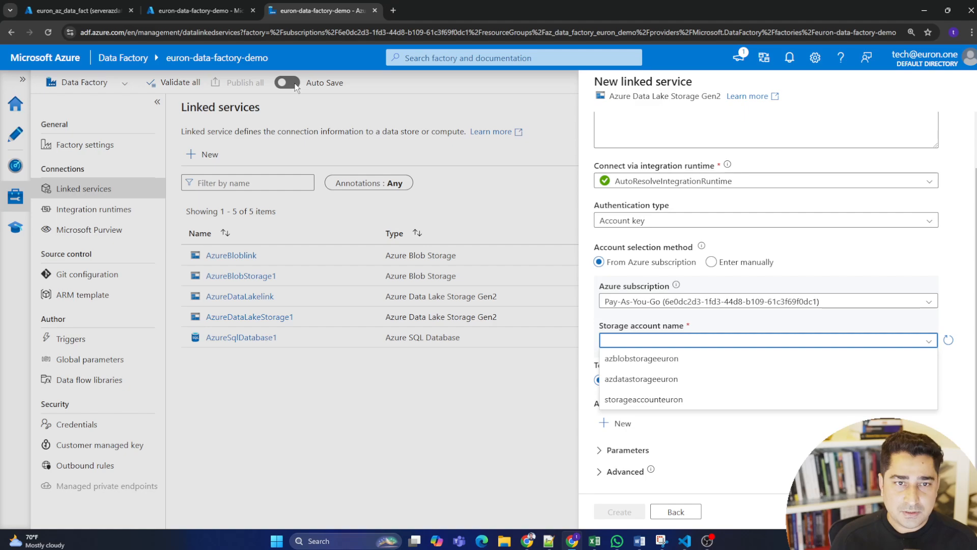
Look up the azdatastorageeuron storage account in the Azure portal and review its containers to identify the CSV file's account.
click(104, 6)
click(214, 7)
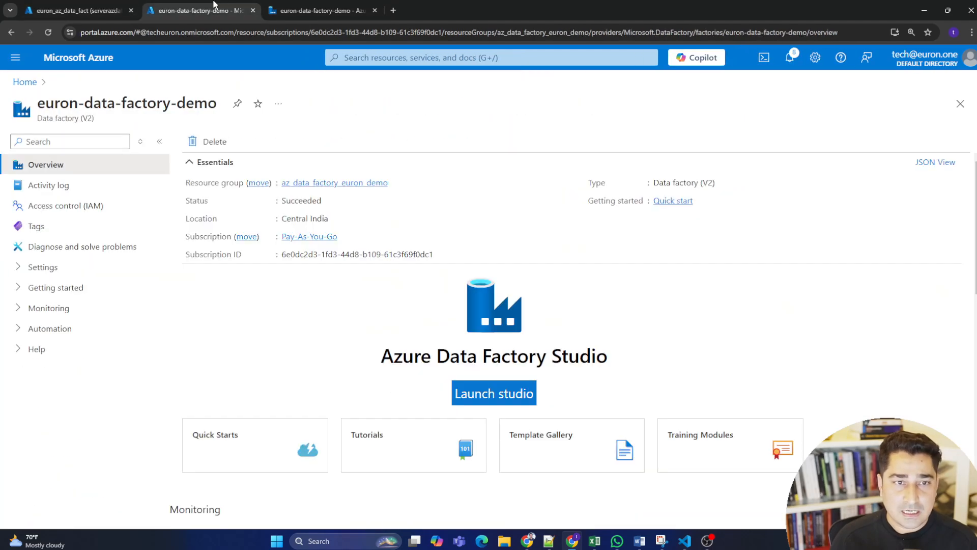
click(30, 81)
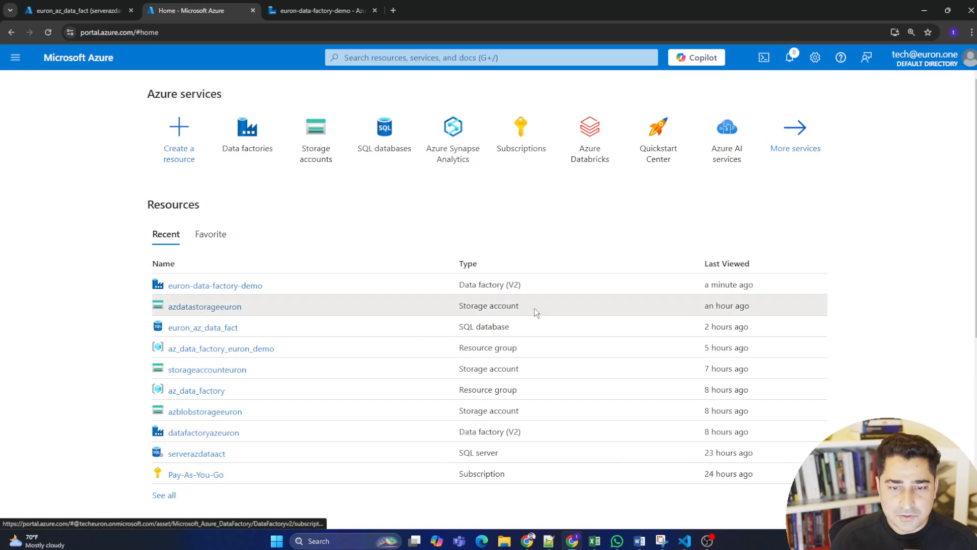
click(354, 5)
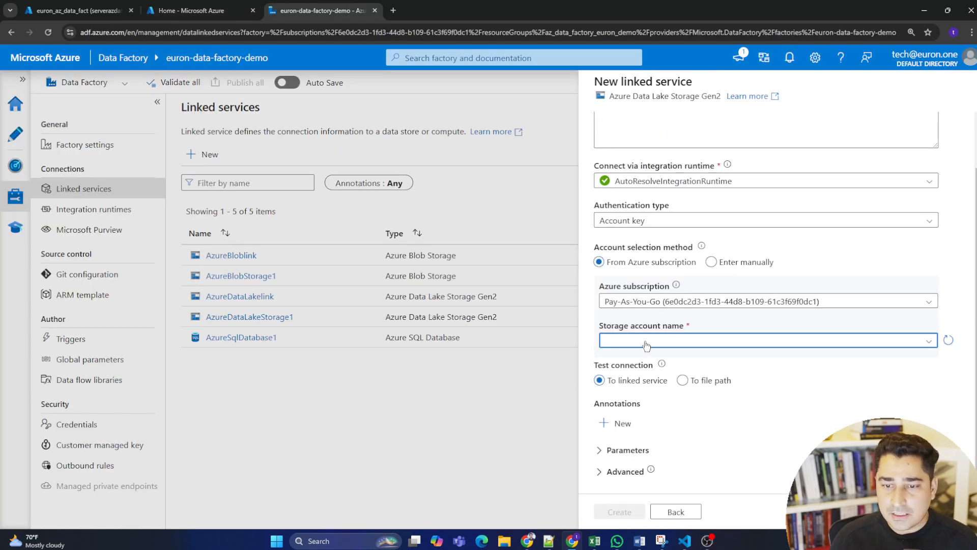
click(646, 342)
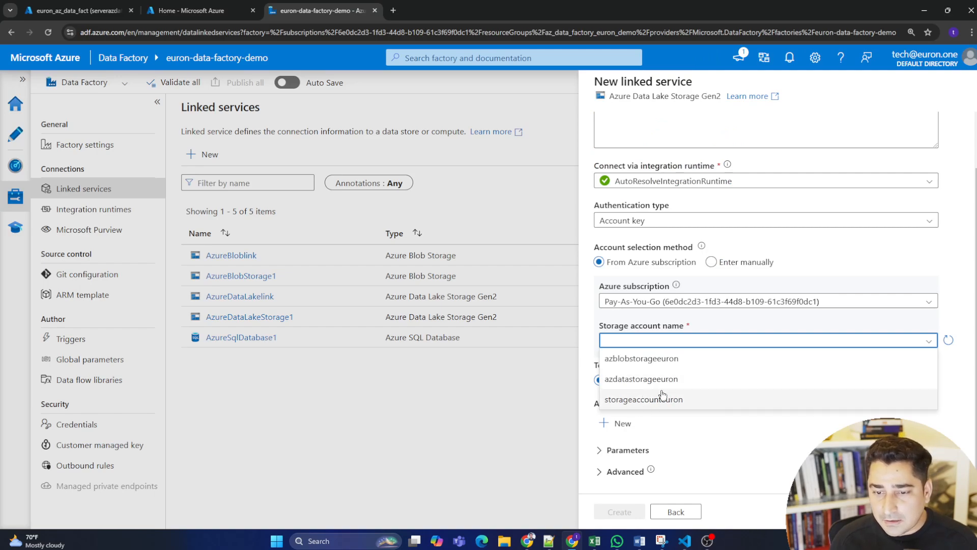
click(95, 6)
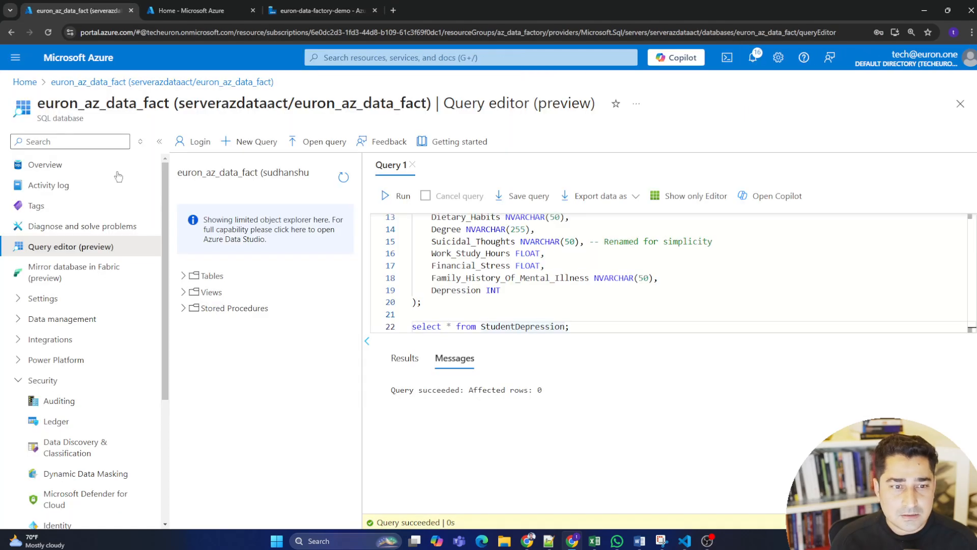
click(193, 10)
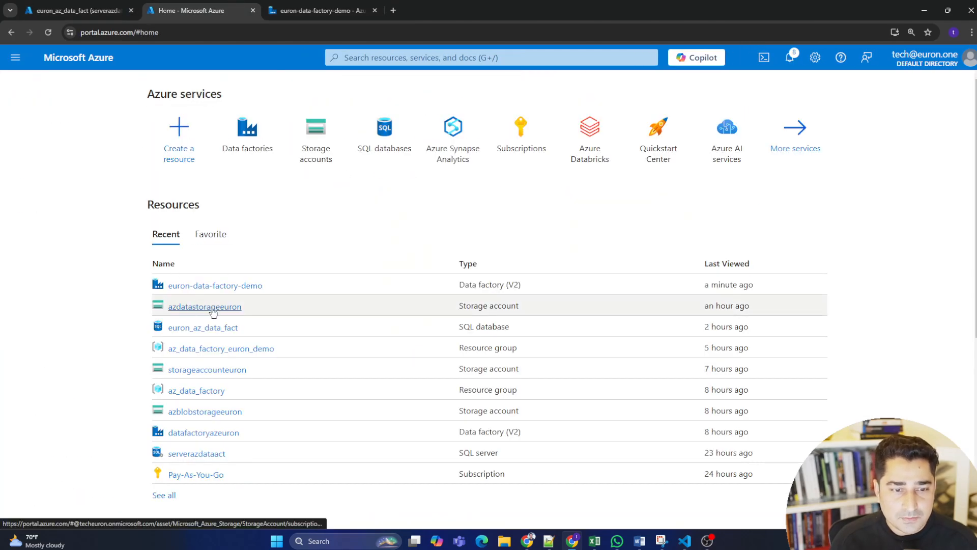
click(195, 309)
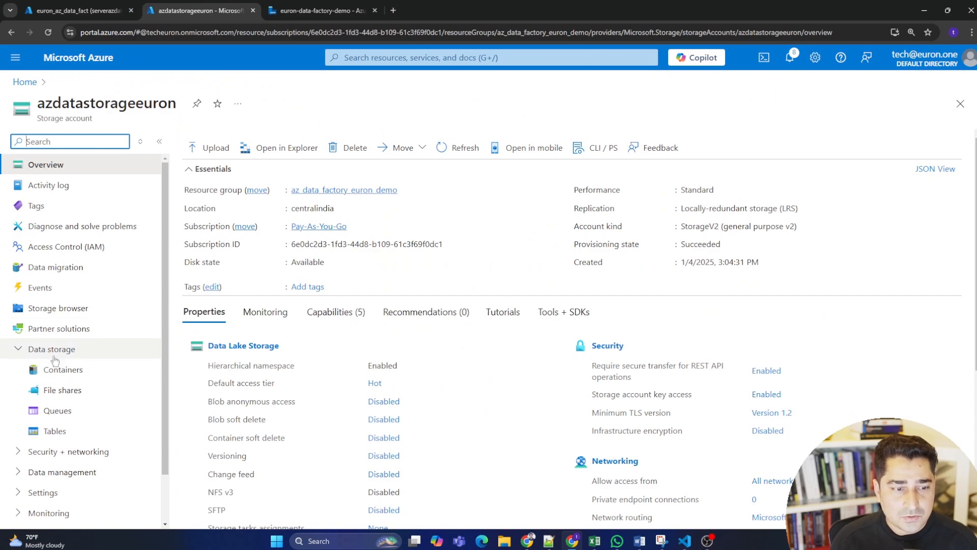
click(61, 369)
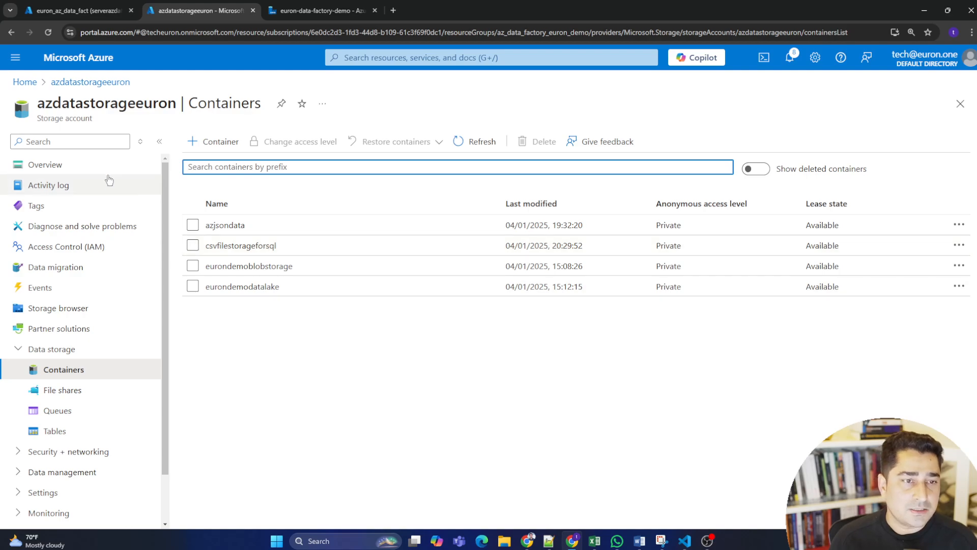
double_click(65, 104)
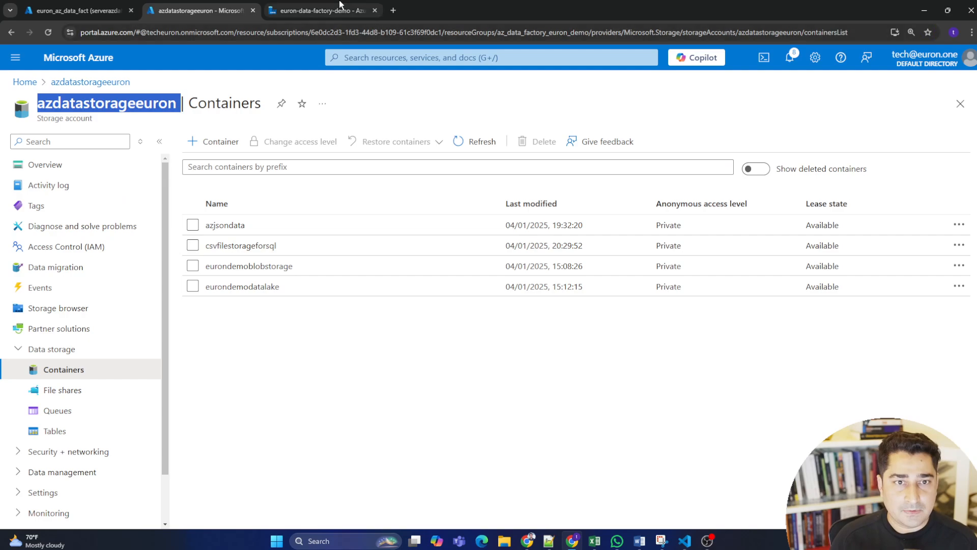
Select azdatastorageeuron as the storage account in Data Factory and create the Data Lake linked service.
click(321, 10)
click(632, 344)
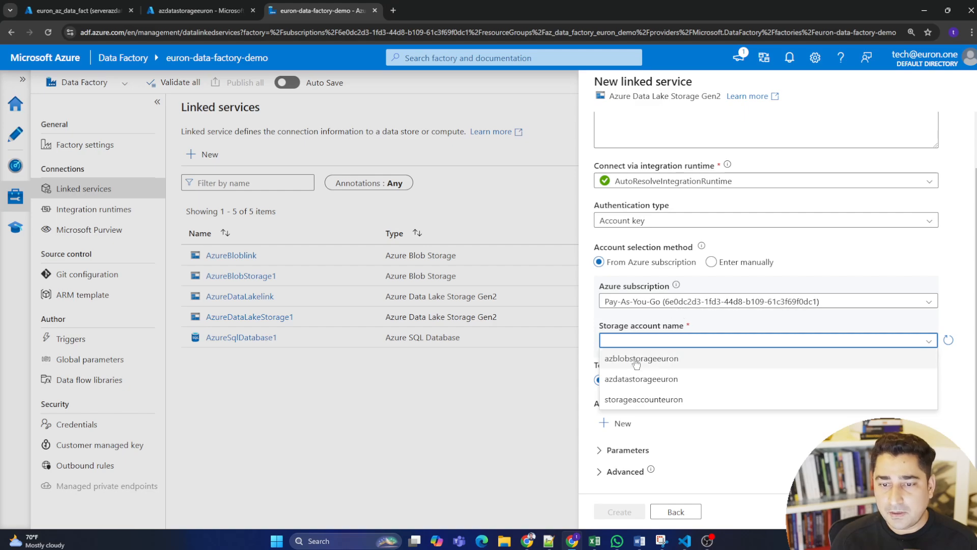
click(674, 379)
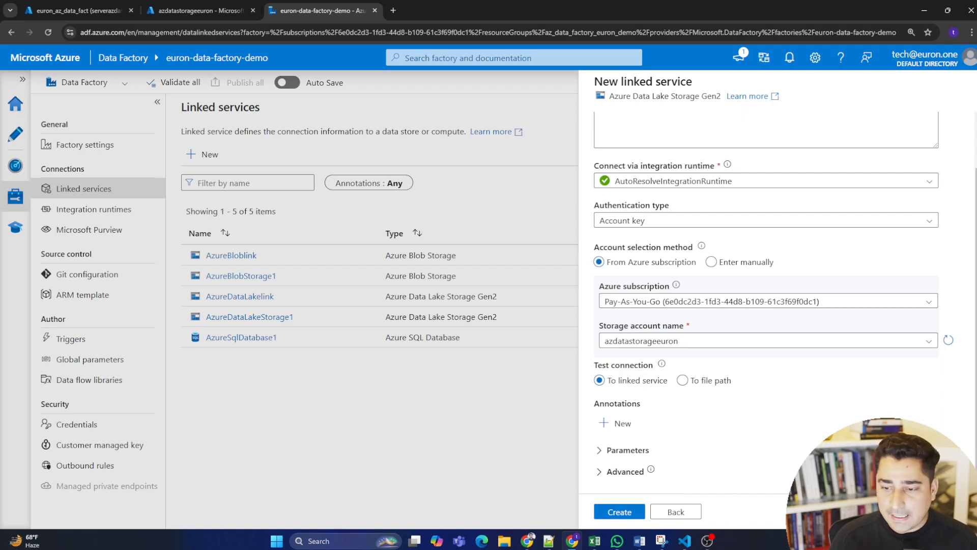
click(868, 511)
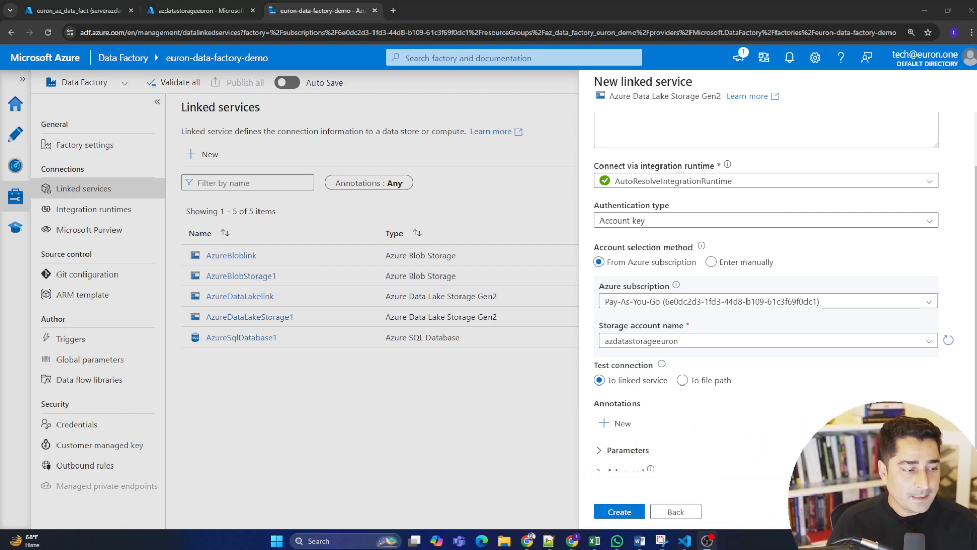
click(617, 511)
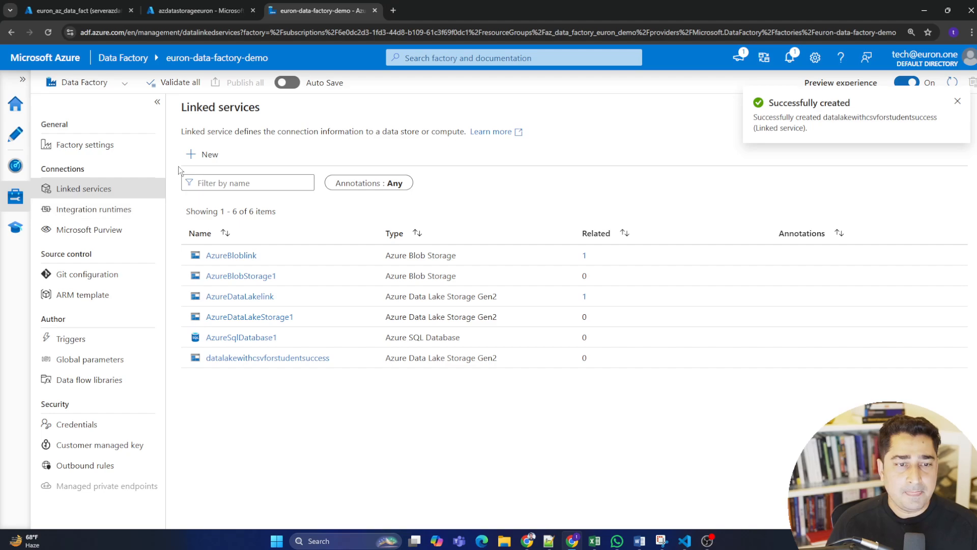
Start another linked service, searching the data stores for sql and choosing Azure SQL Database.
click(209, 154)
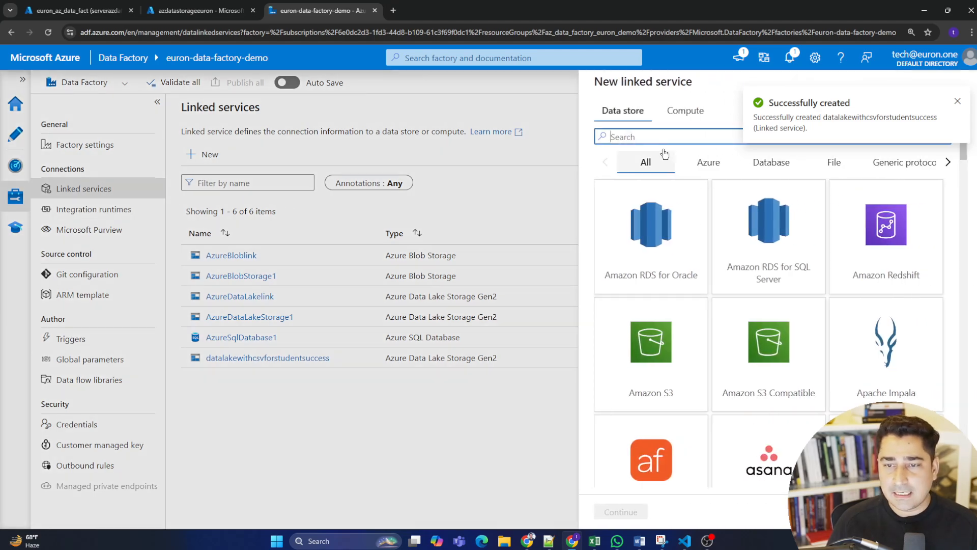
text(sql)
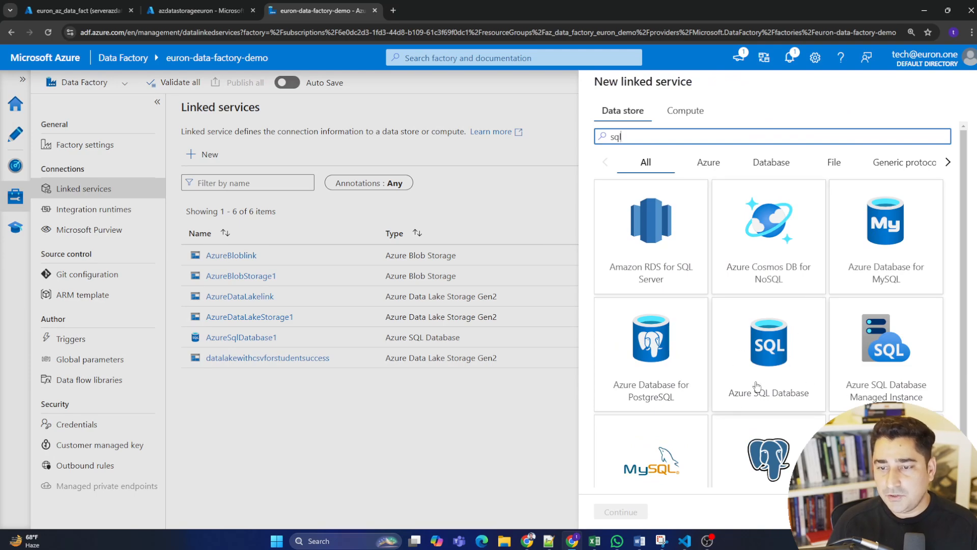
click(772, 347)
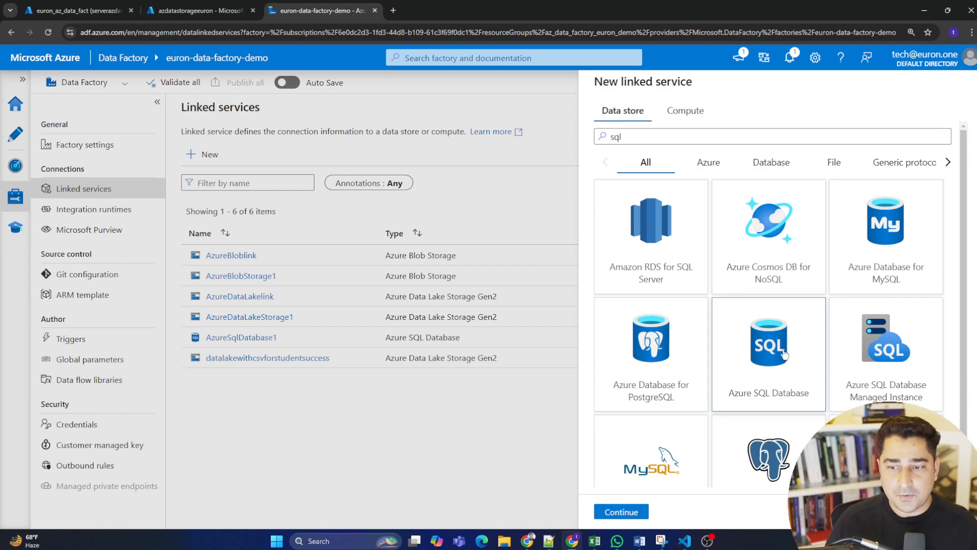
click(621, 511)
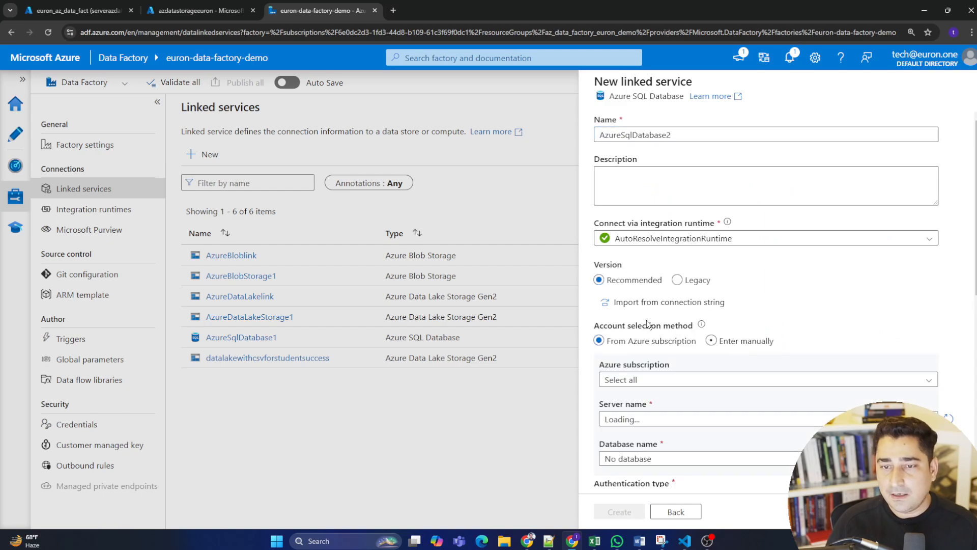
Set the SQL linked service's subscription to Pay-As-You-Go and its server to serverazdataact.
scroll(691, 309, down, 3)
click(665, 262)
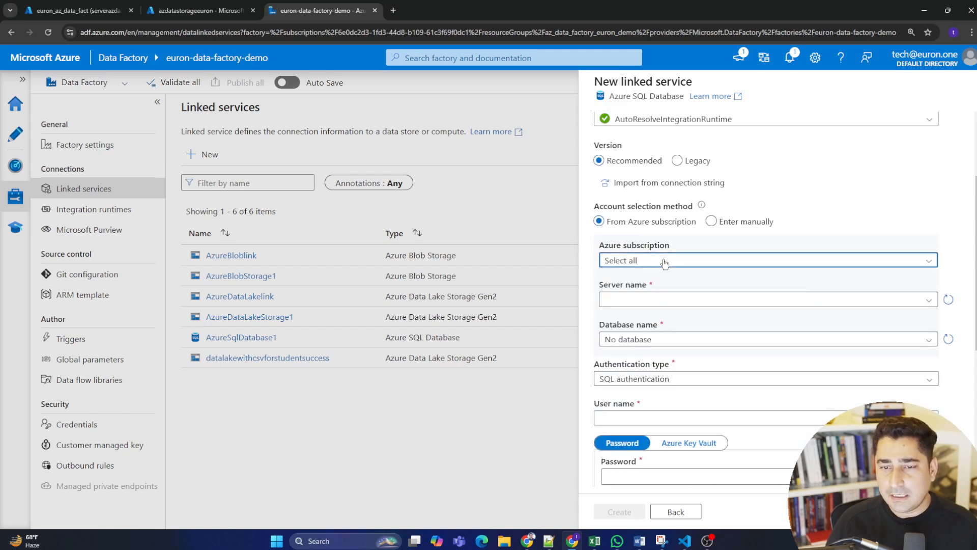
click(685, 295)
click(682, 301)
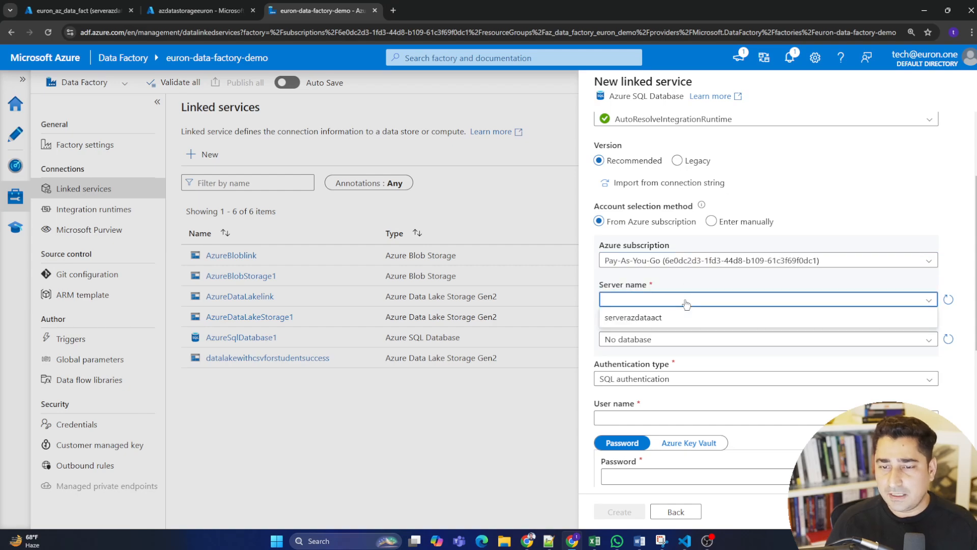
click(662, 318)
click(668, 339)
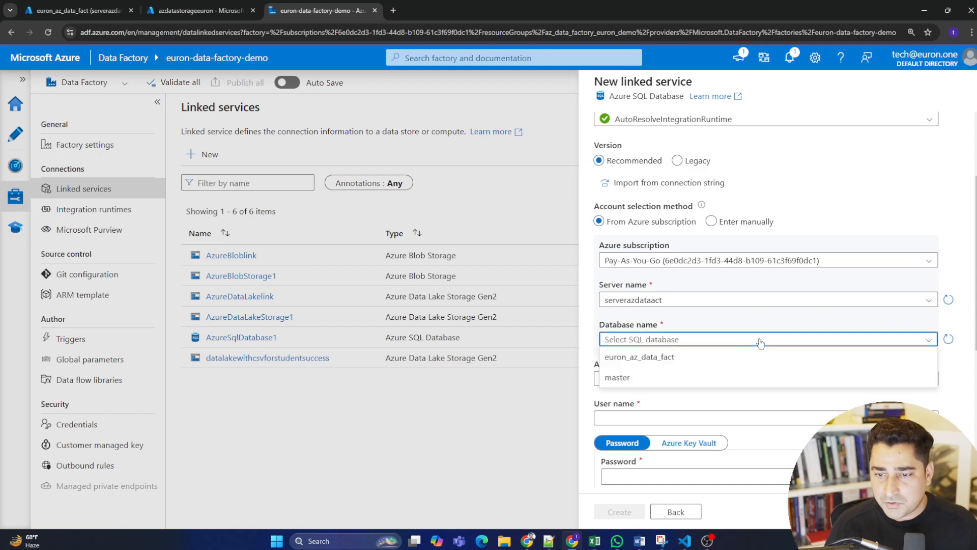
click(677, 334)
click(682, 302)
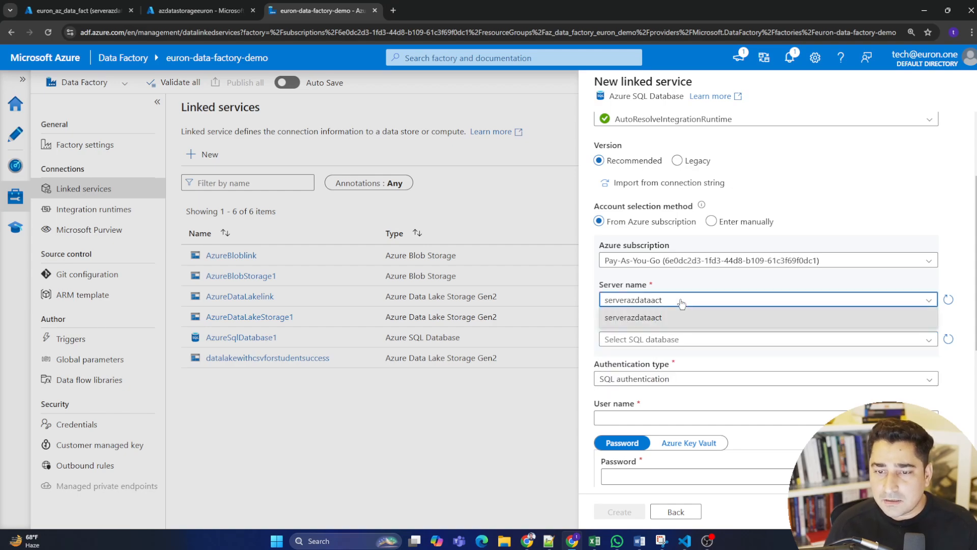
click(698, 300)
scroll(700, 324, up, 2)
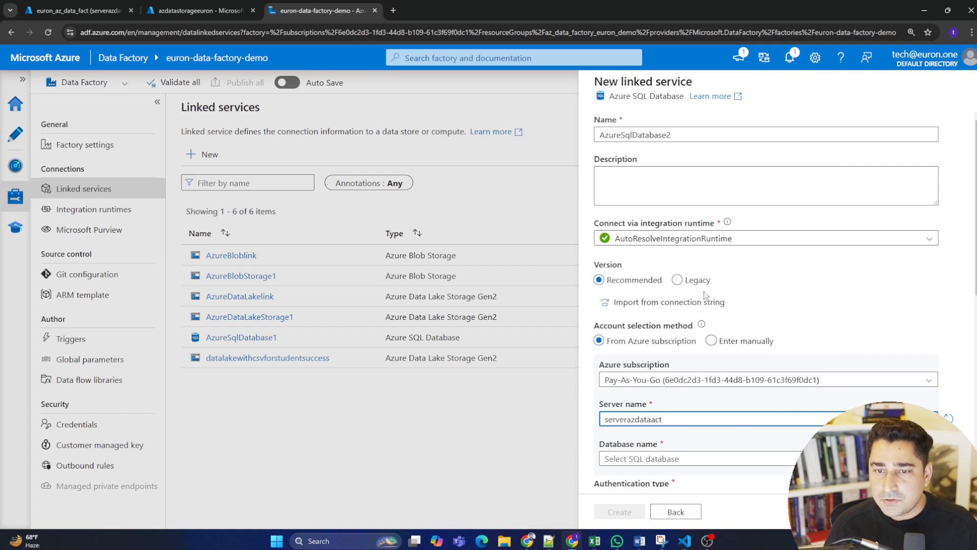
click(748, 240)
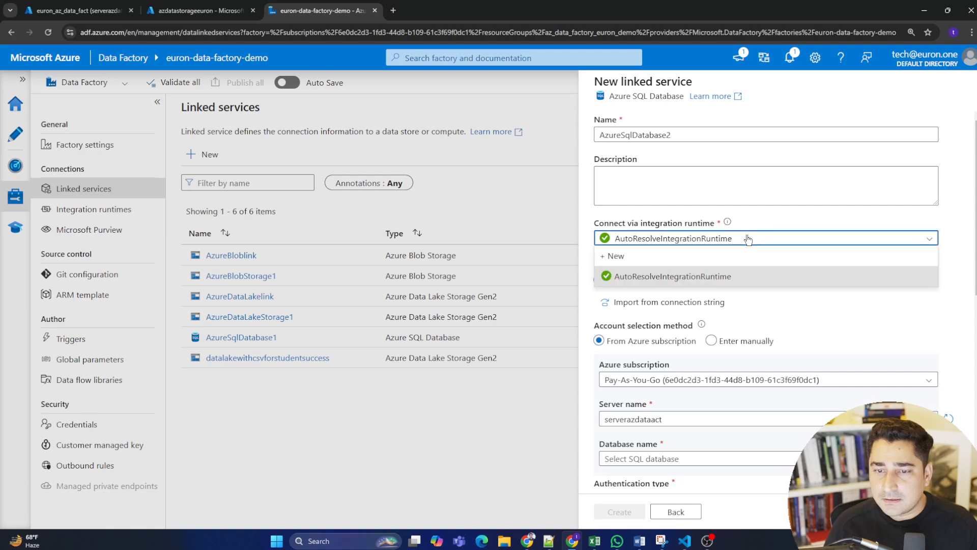
click(748, 239)
scroll(706, 293, down, 5)
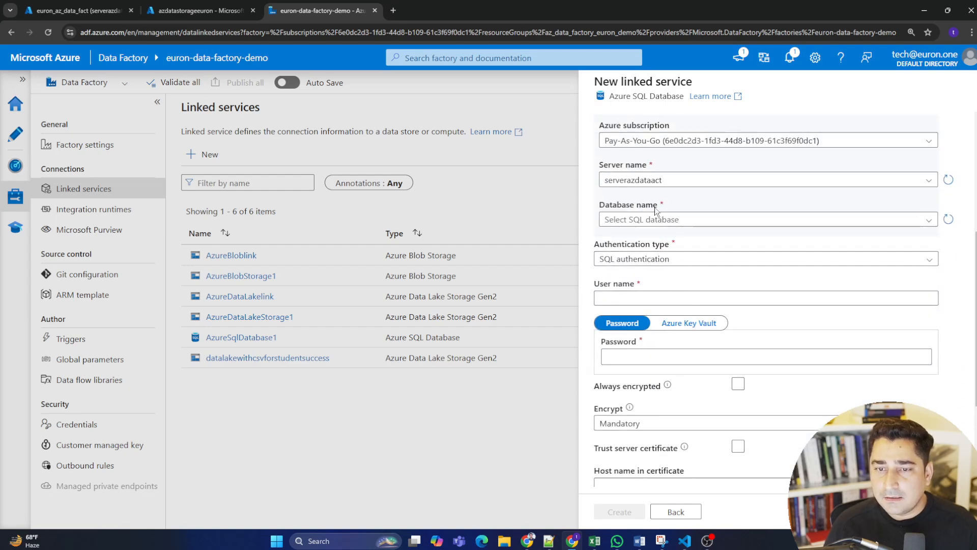
click(693, 186)
click(754, 194)
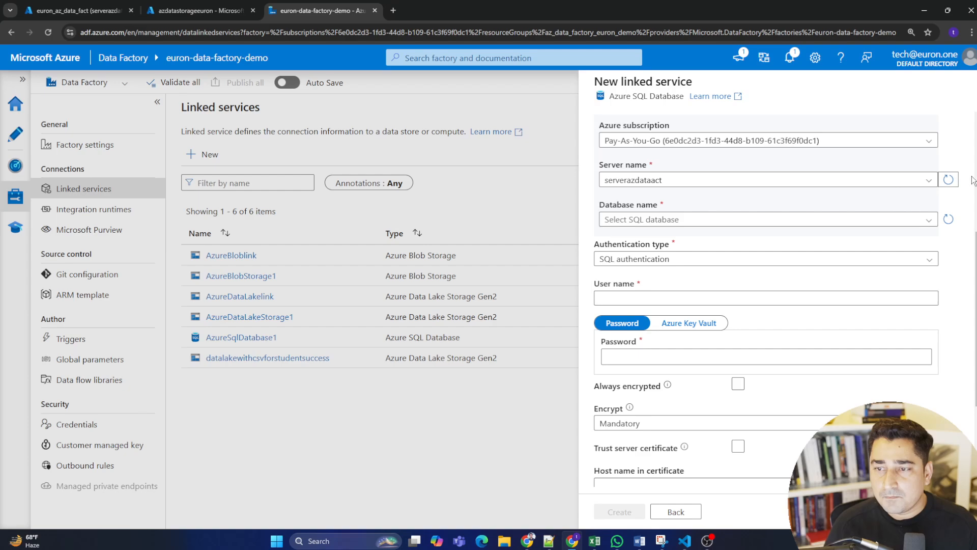
Refresh the server and database lists, and select euron_az_data_fact as the database.
click(948, 181)
click(948, 219)
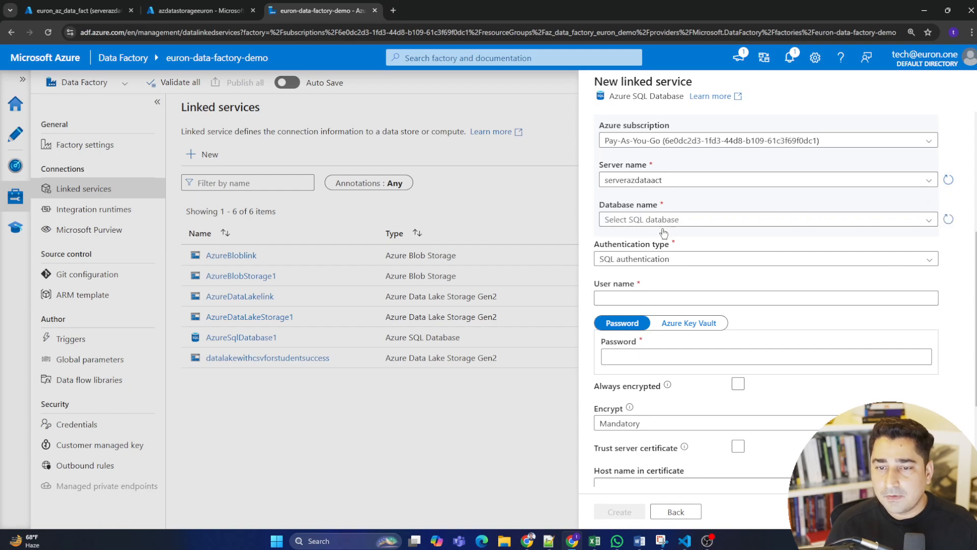
click(683, 224)
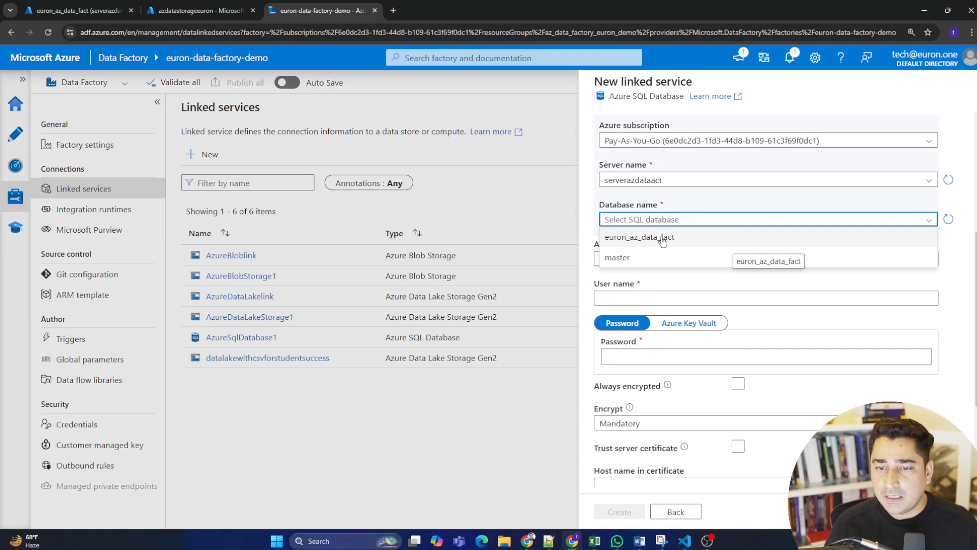
click(662, 242)
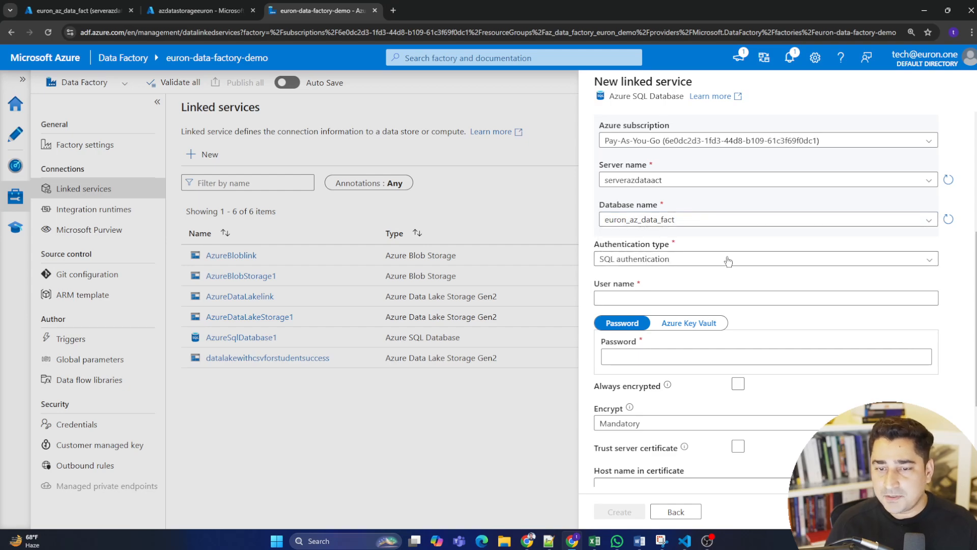
Enter the SQL authentication user name and the account password for the database connection.
click(626, 299)
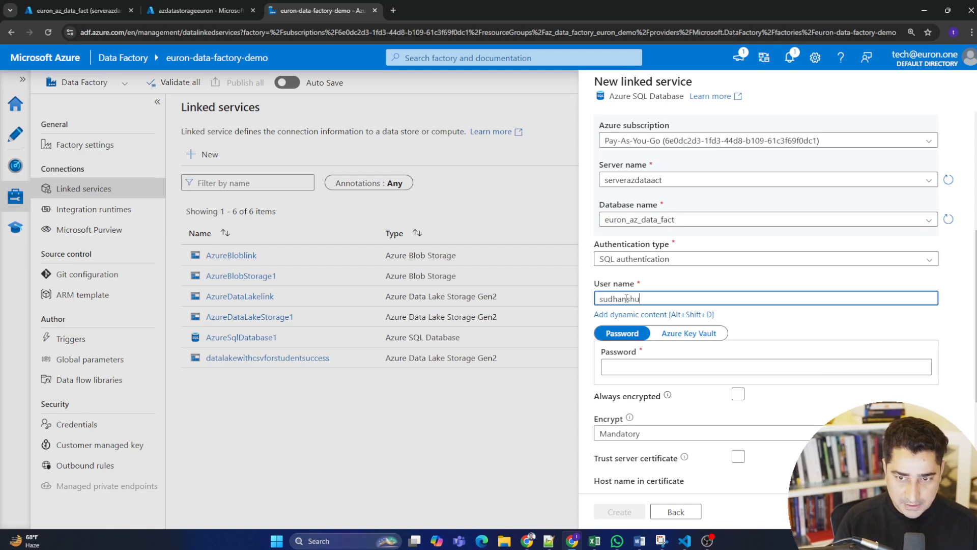
click(653, 372)
text(**)
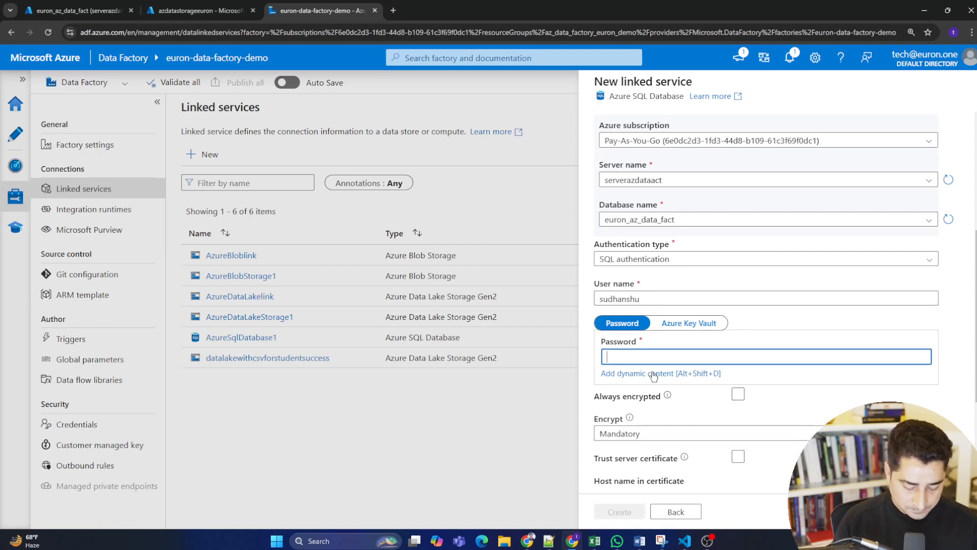
text(****)
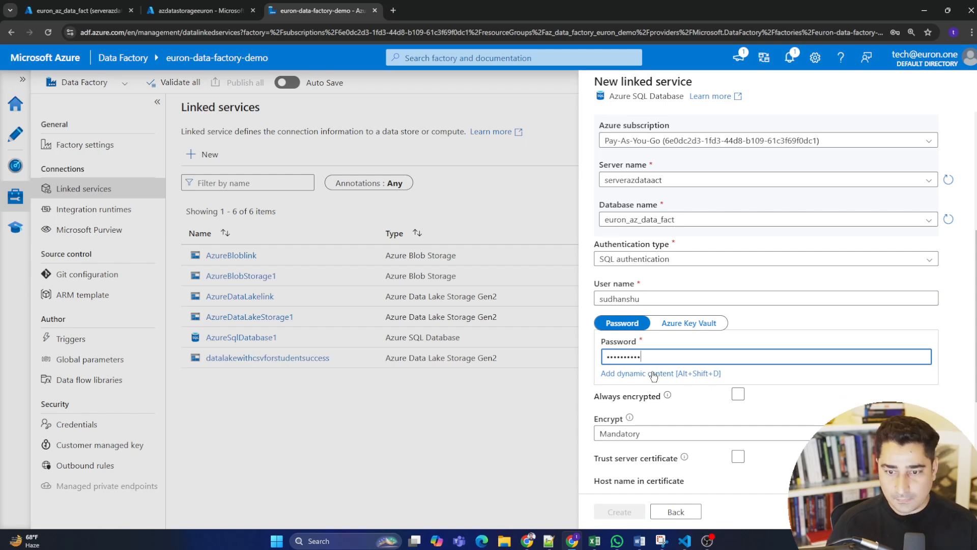
scroll(807, 329, down, 3)
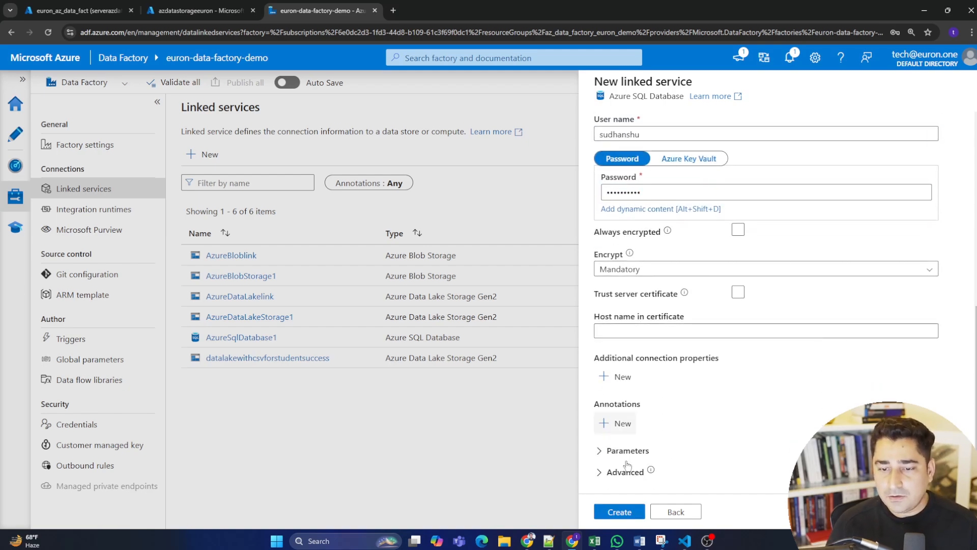
click(681, 385)
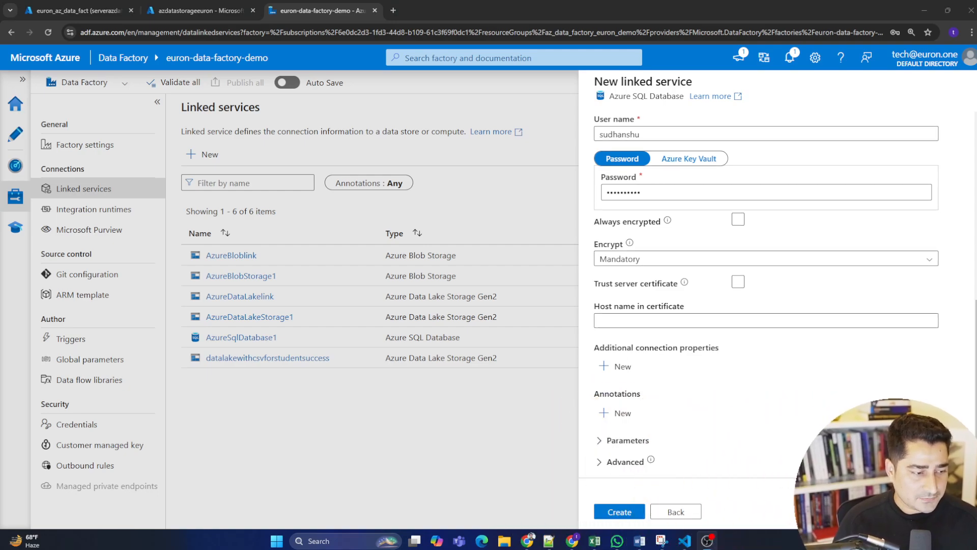
Create the Azure SQL Database linked service and review its saved connection details.
click(619, 511)
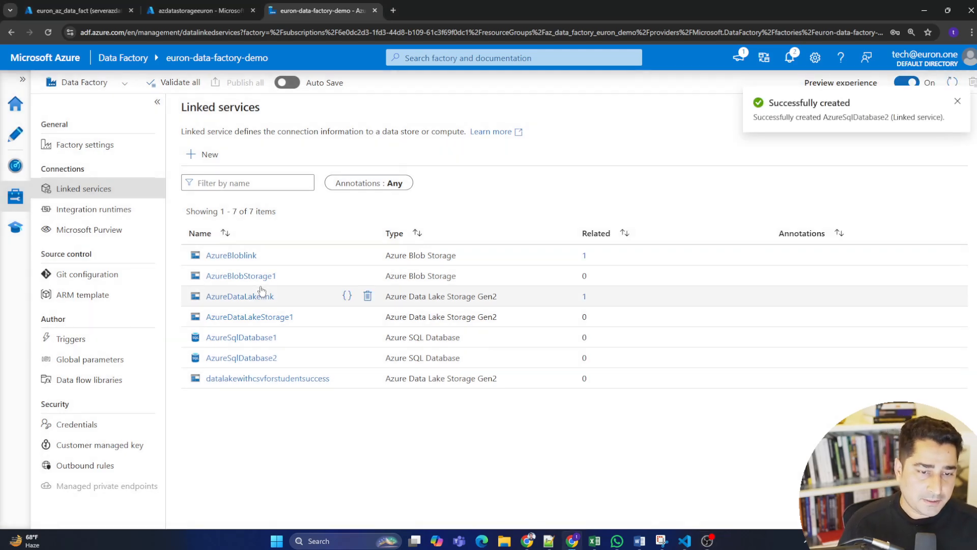
click(247, 359)
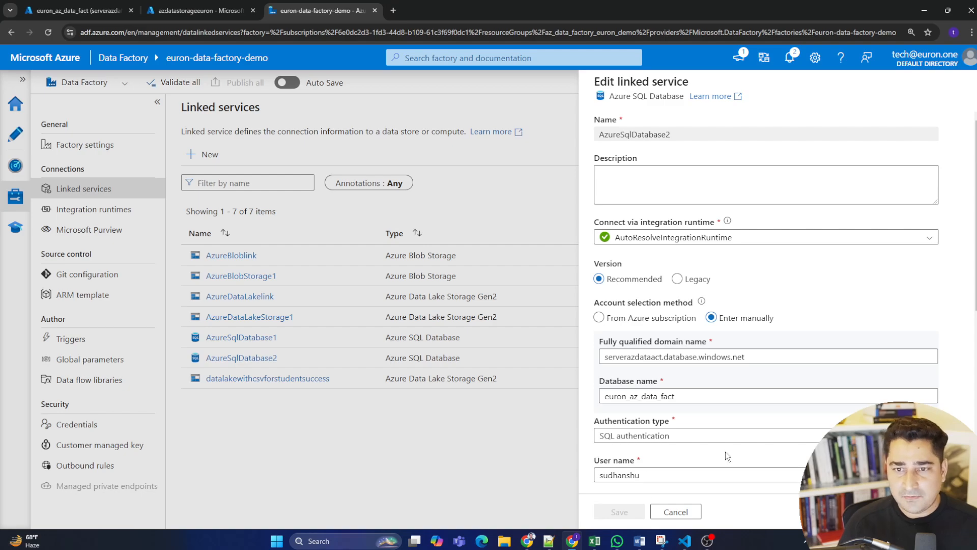
drag(601, 134, 714, 139)
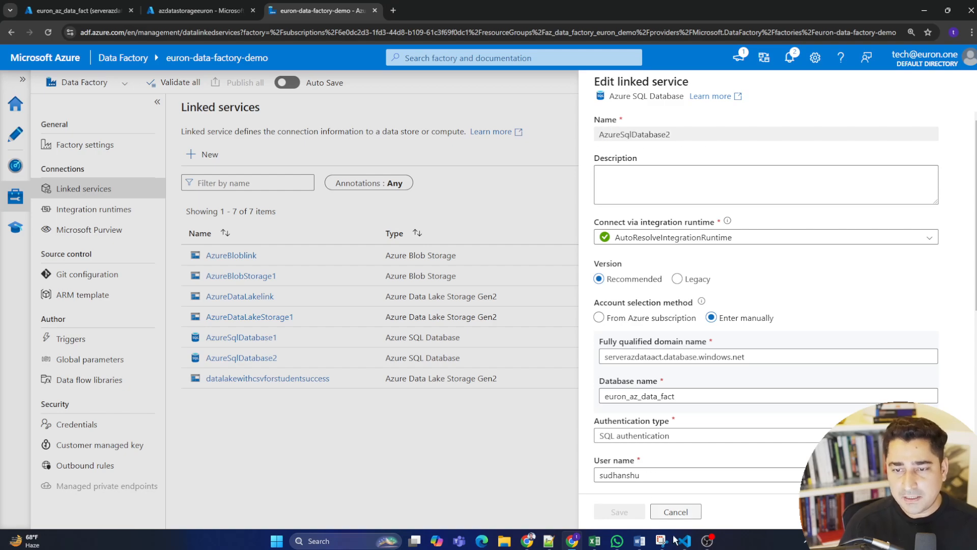
click(675, 512)
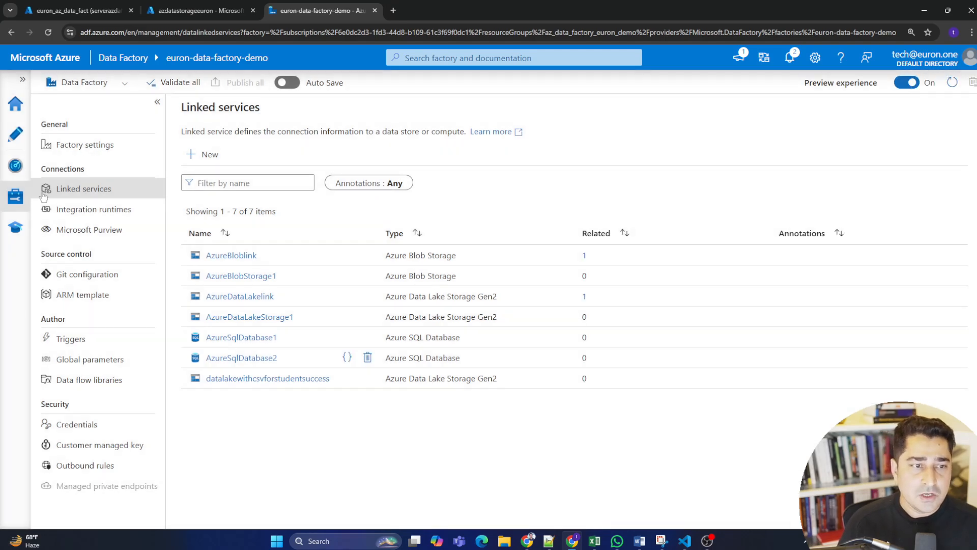
Open the data factory's authoring workspace and expand its list of datasets.
click(14, 135)
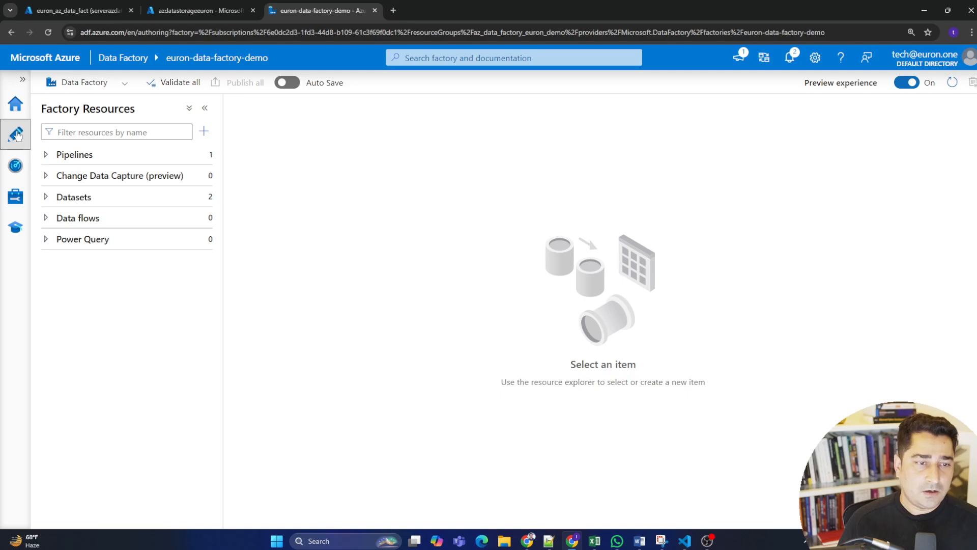
click(194, 198)
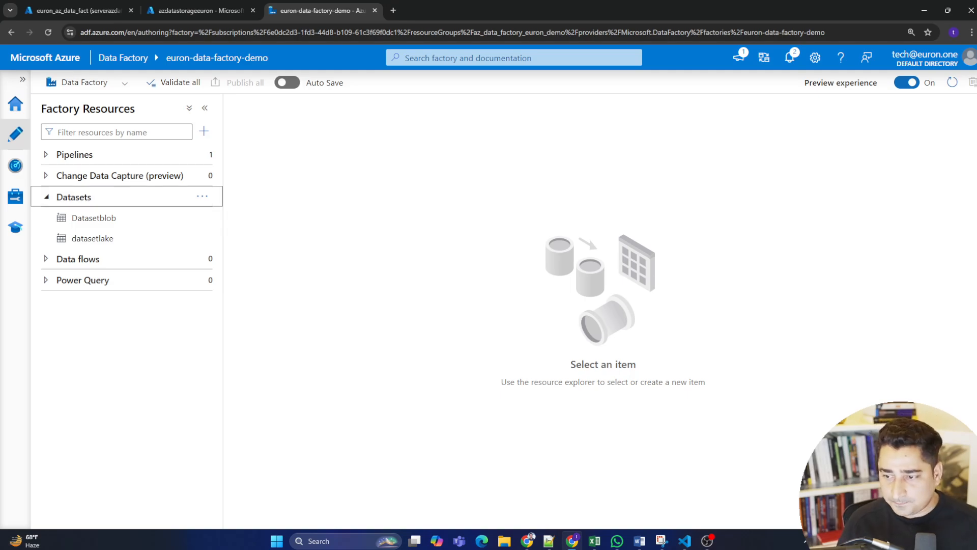
key(ctrl+alt+g)
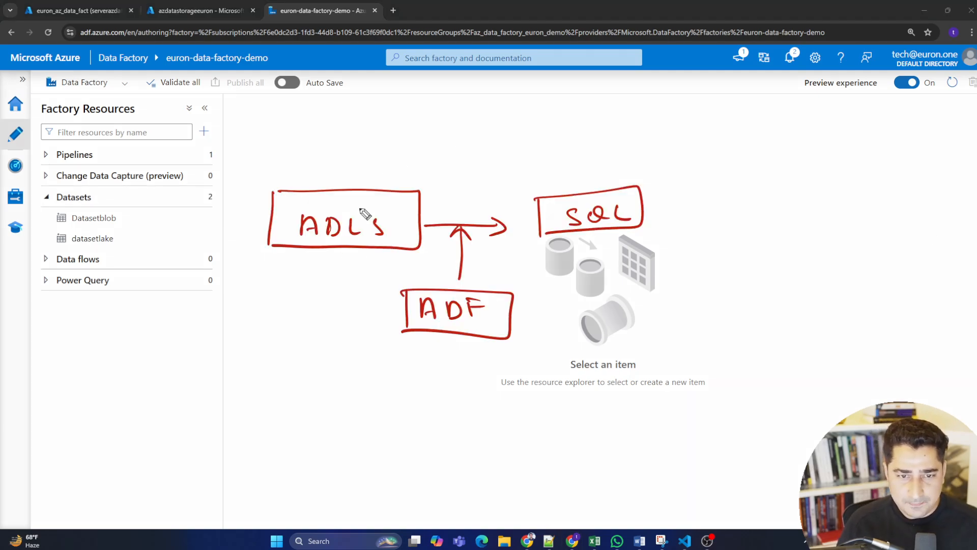
drag(358, 208, 406, 196)
drag(613, 192, 671, 183)
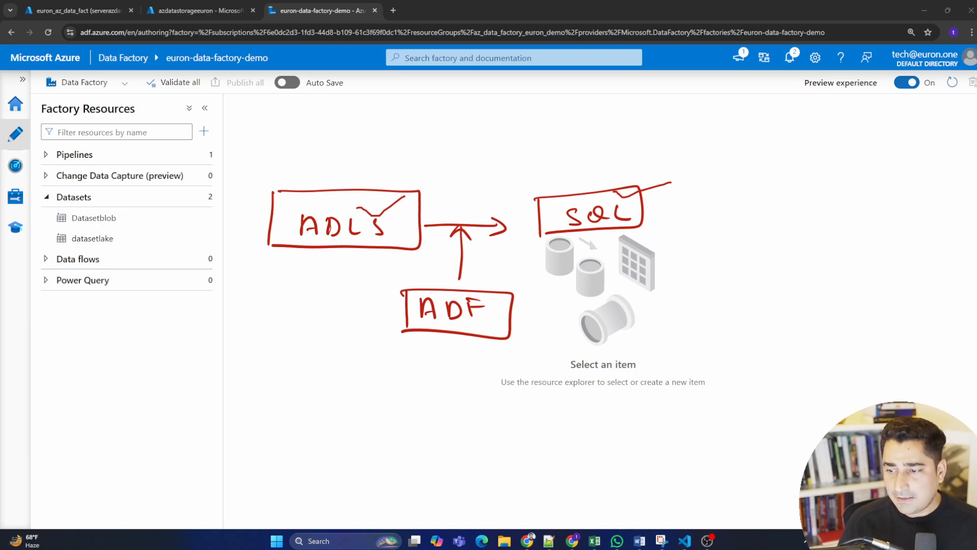
key(Escape)
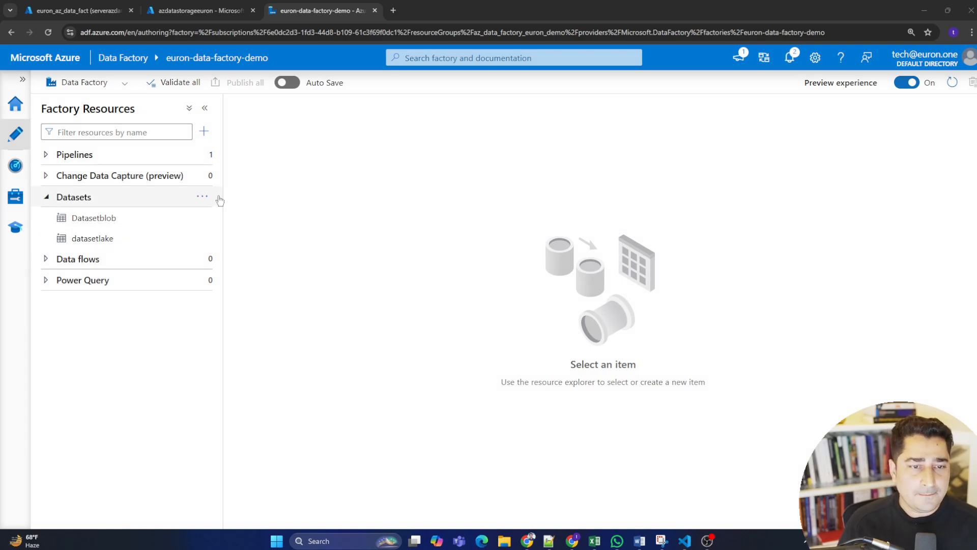
Start a new dataset, searching the data stores for lake and choosing Azure Data Lake Storage Gen2 with the DelimitedText format.
click(202, 197)
click(224, 217)
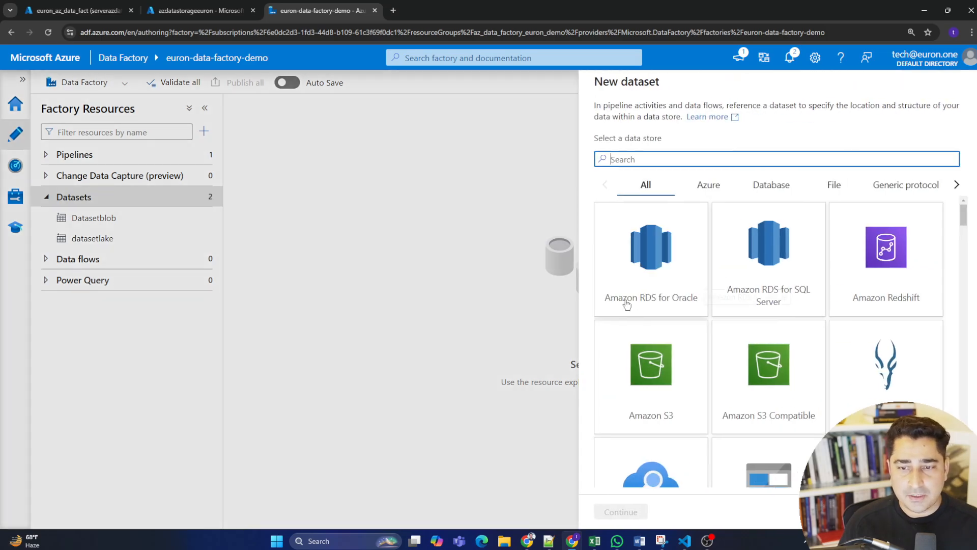
text(lake)
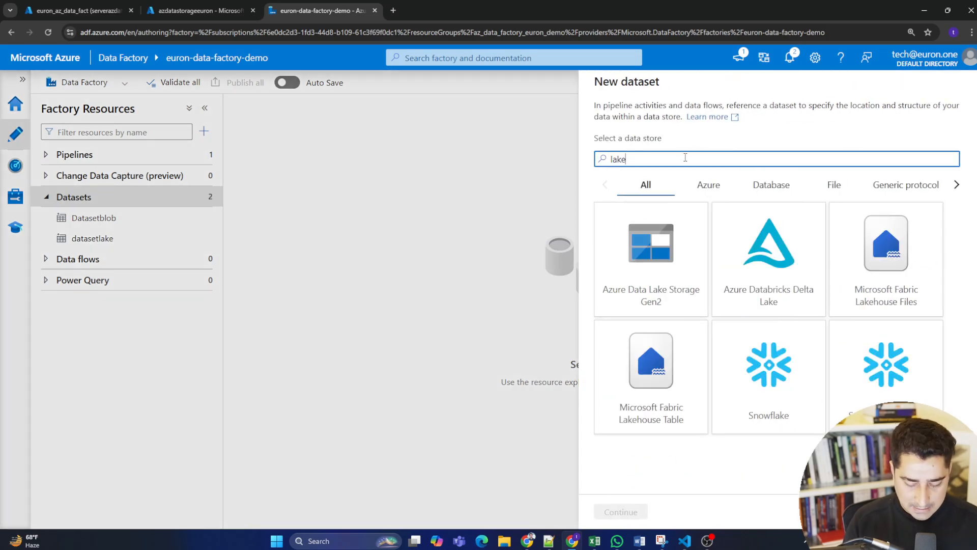
click(654, 263)
click(620, 512)
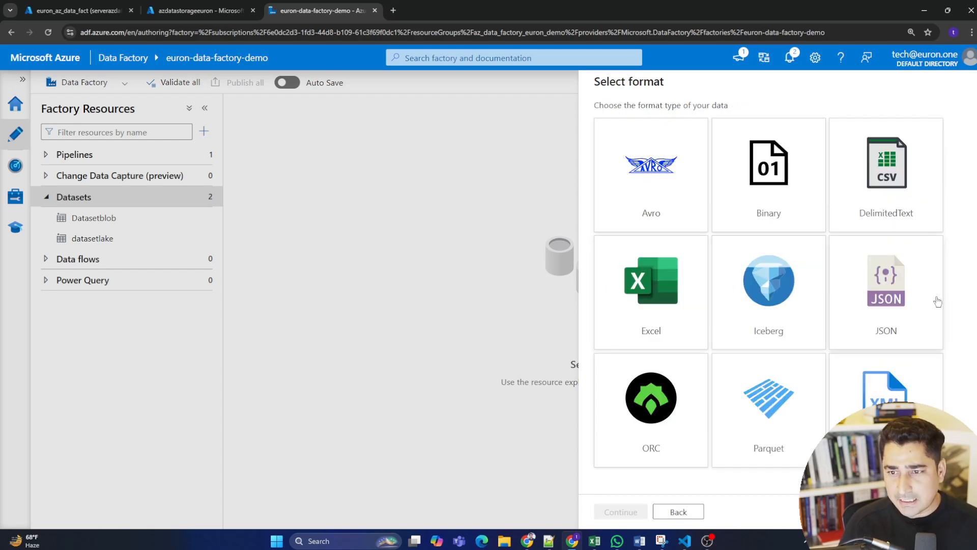
click(883, 179)
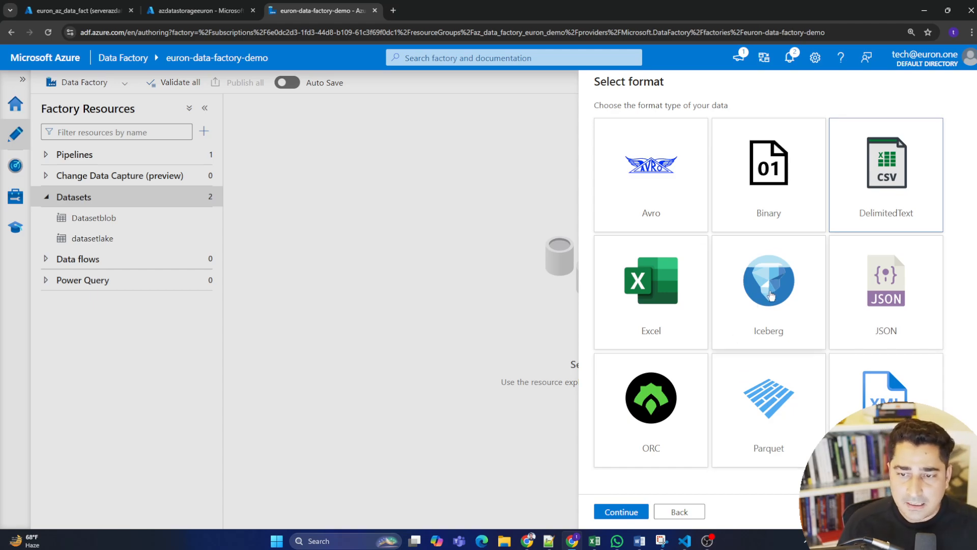
click(623, 513)
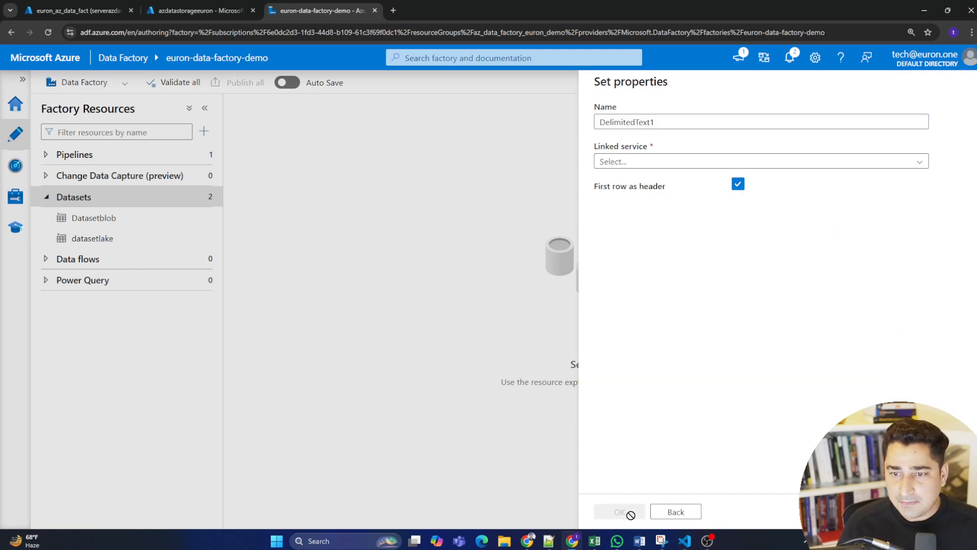
Name the dataset studentdepressioncsv and set its linked service to datalakewithcsvforstudentsuccess.
click(655, 163)
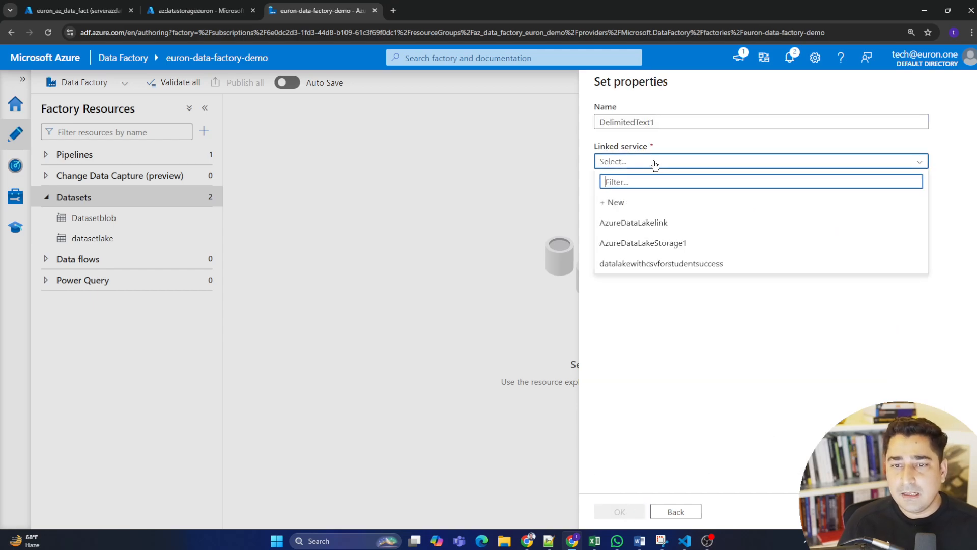
click(659, 123)
drag(658, 124, 602, 121)
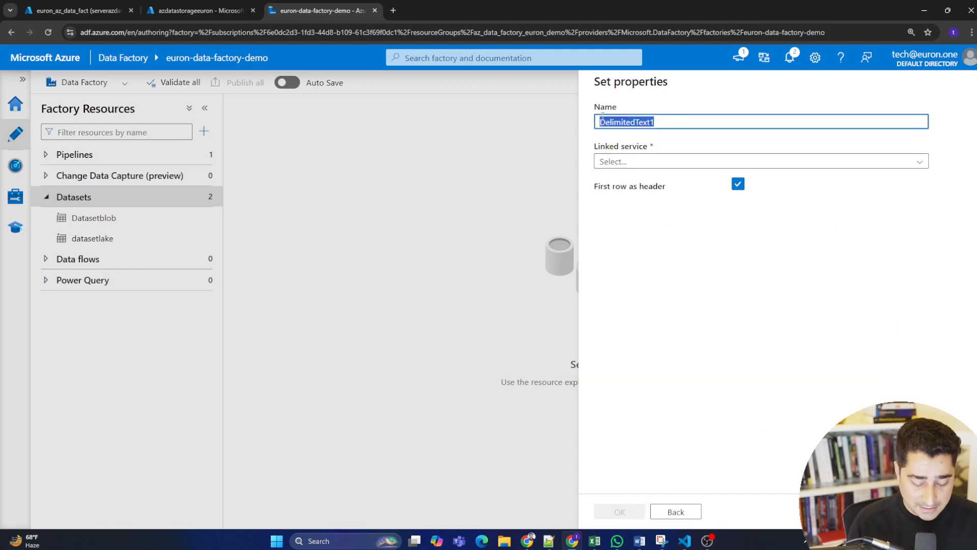
text(studentdepressioncsv)
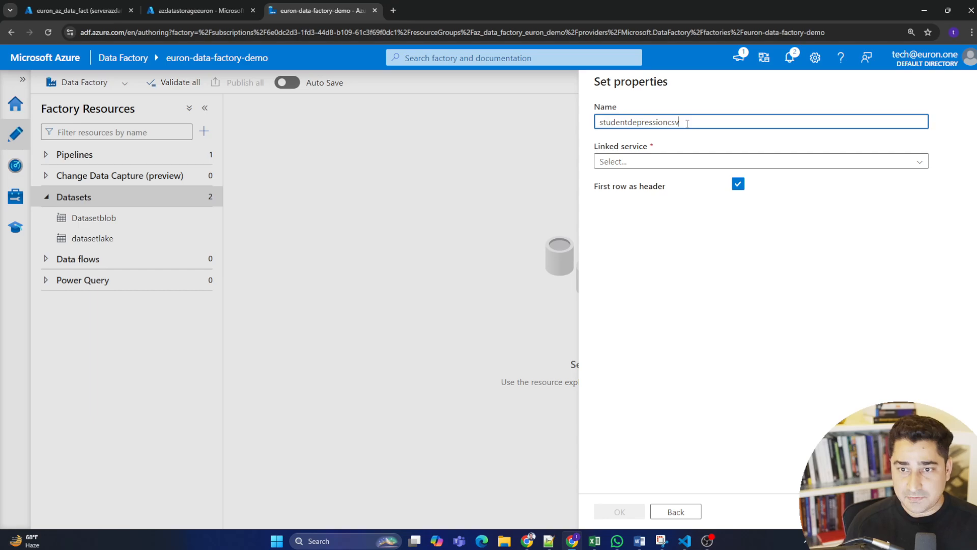
click(646, 161)
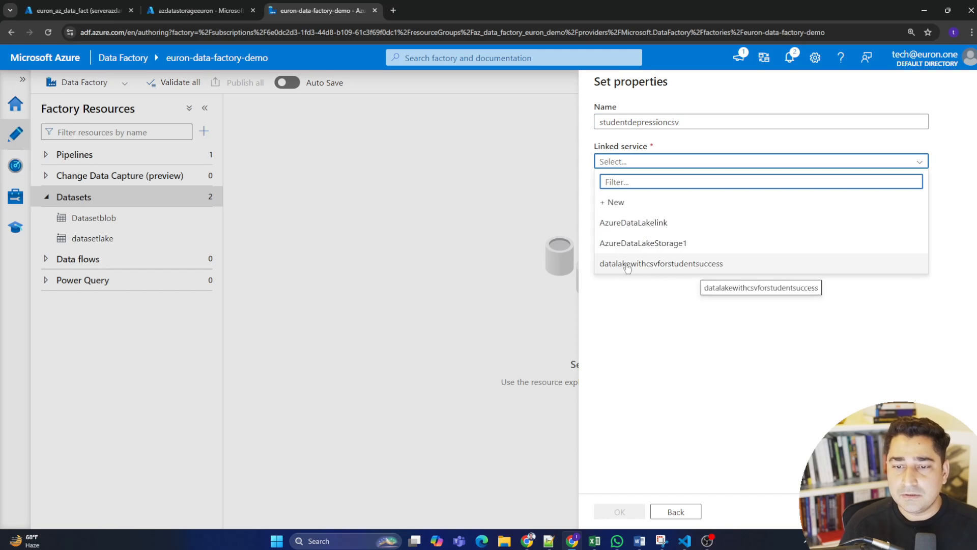
click(703, 264)
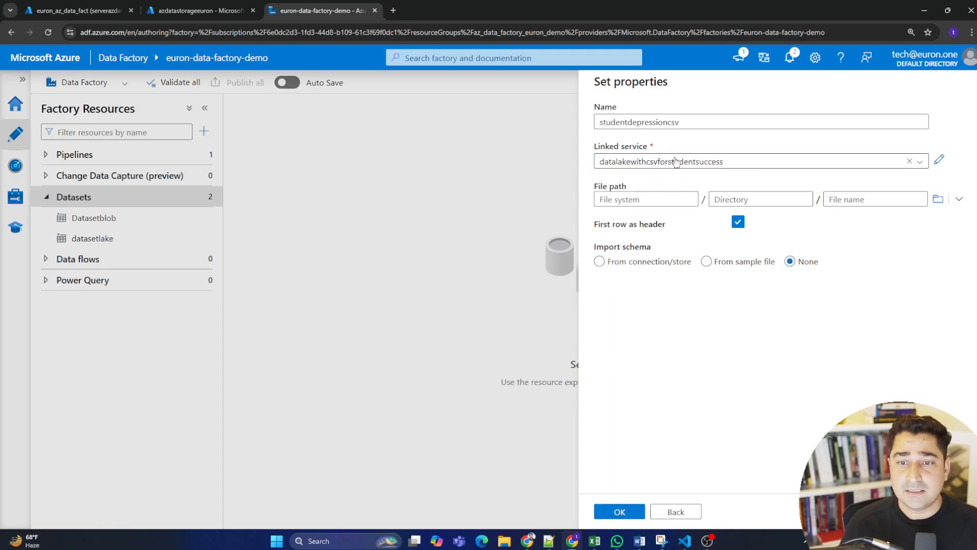
Set the file path to Student Depression Dataset.csv in the csvfilestorageforsql folder and create the dataset.
click(938, 198)
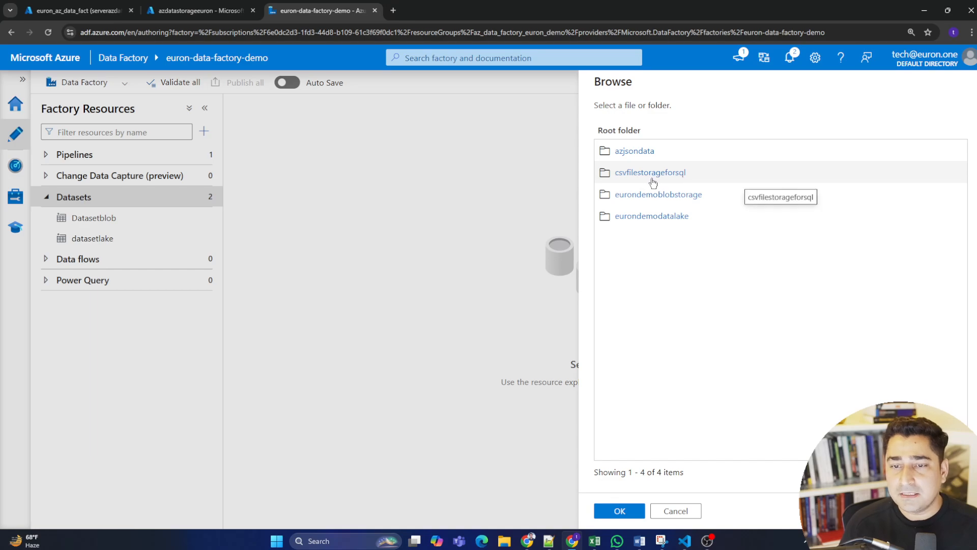
click(671, 175)
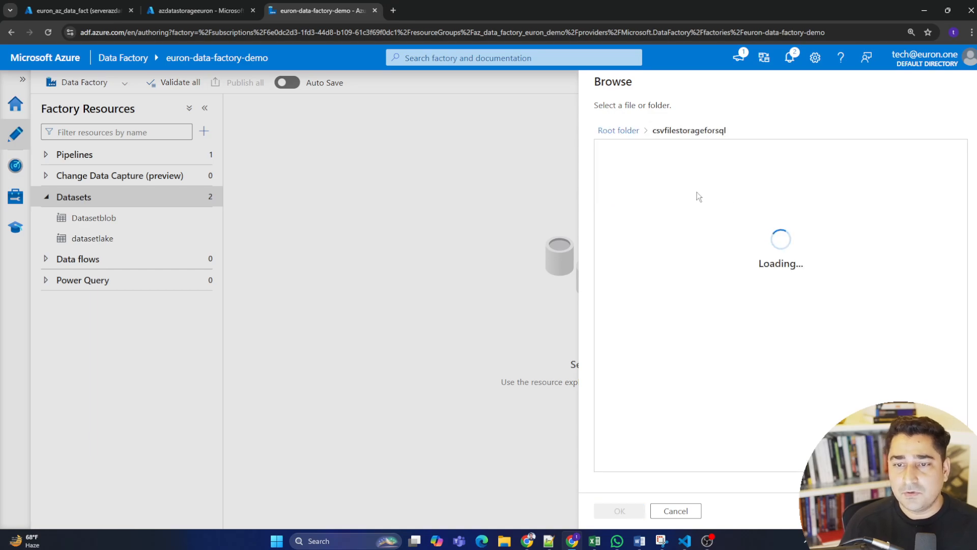
click(668, 160)
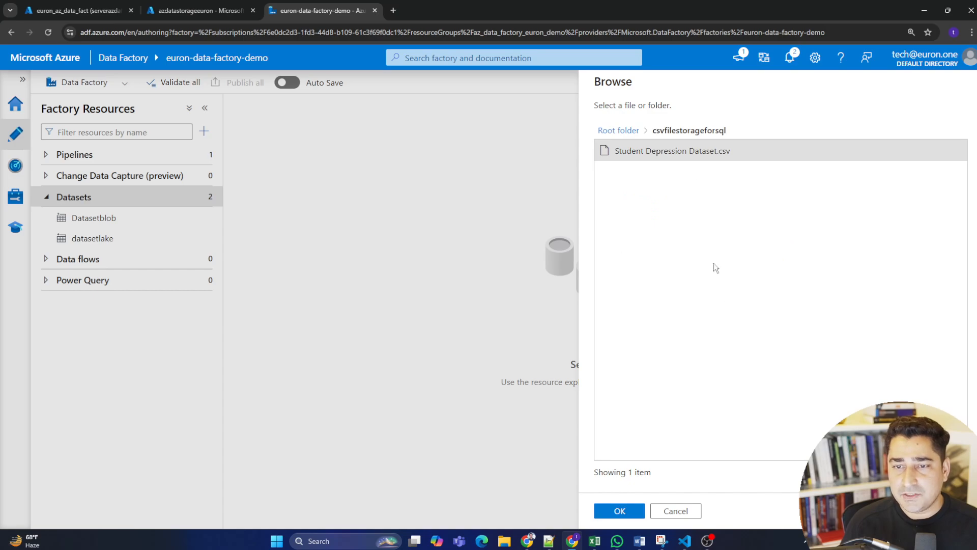
click(626, 516)
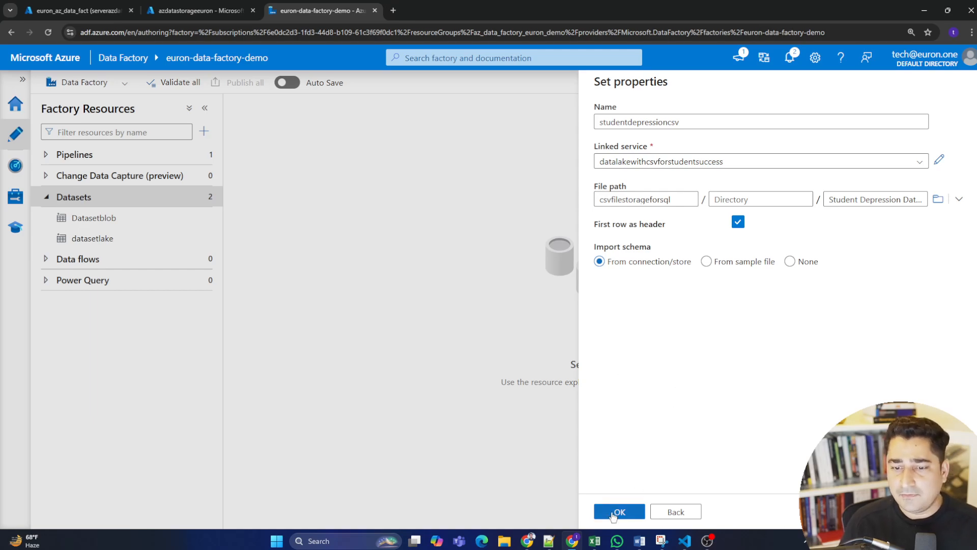
click(622, 514)
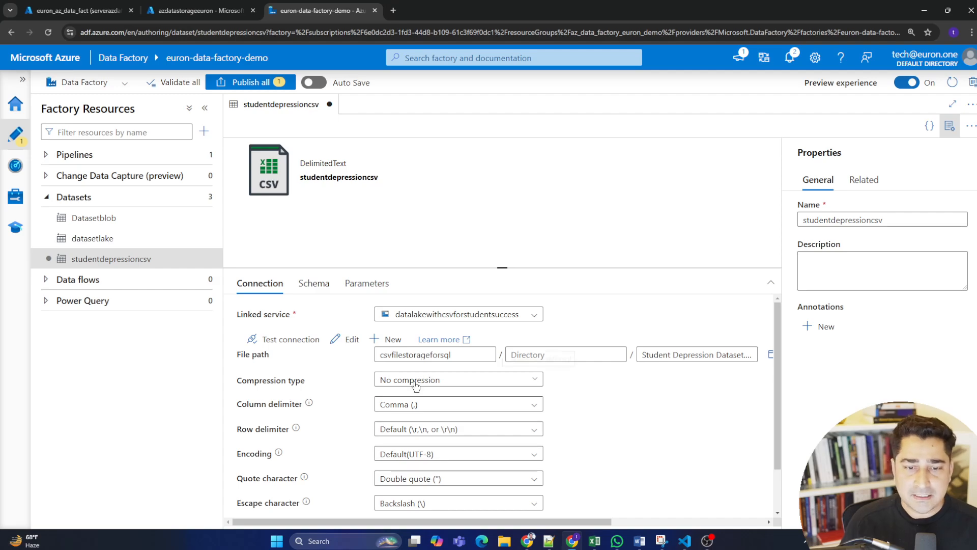
Review the connection settings and the imported schema of the studentdepressioncsv dataset.
drag(500, 267, 490, 168)
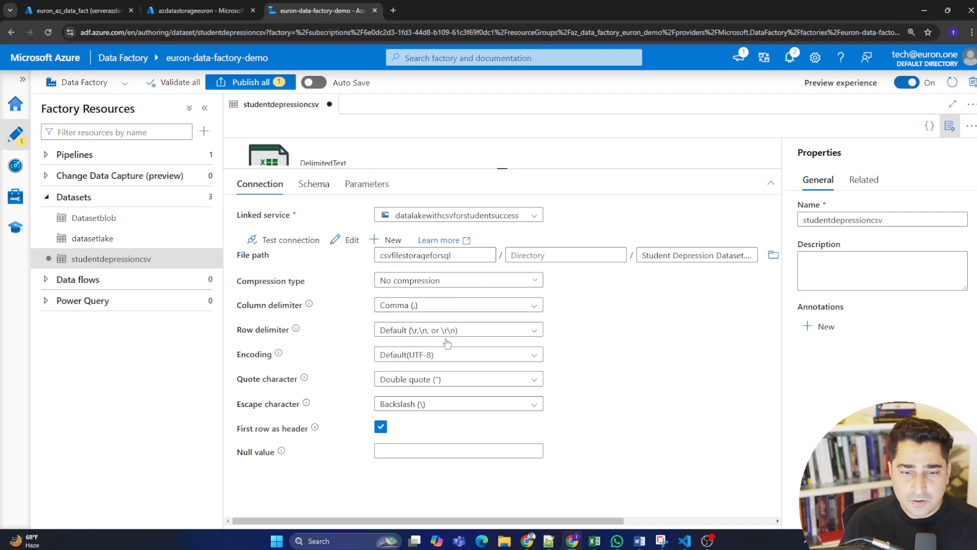
click(314, 184)
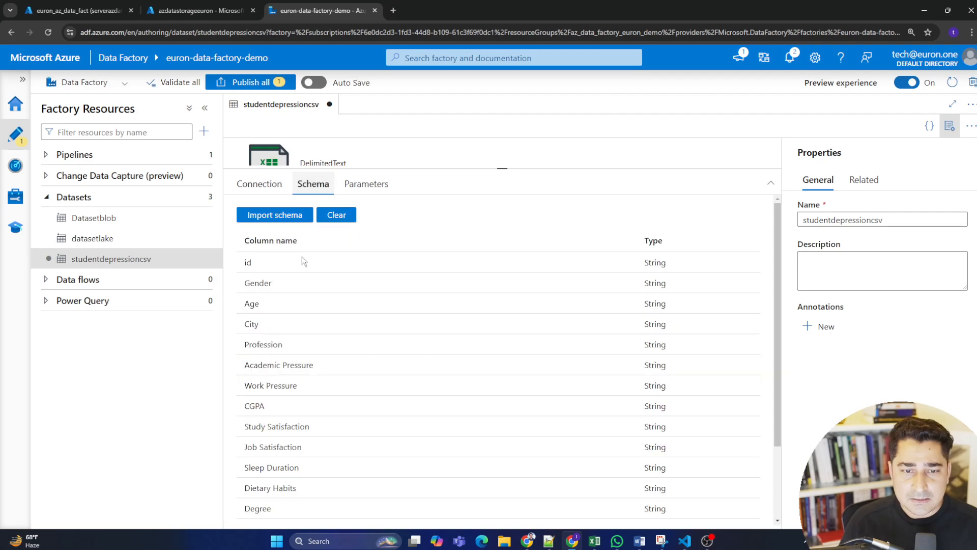
scroll(503, 331, down, 3)
scroll(483, 354, up, 3)
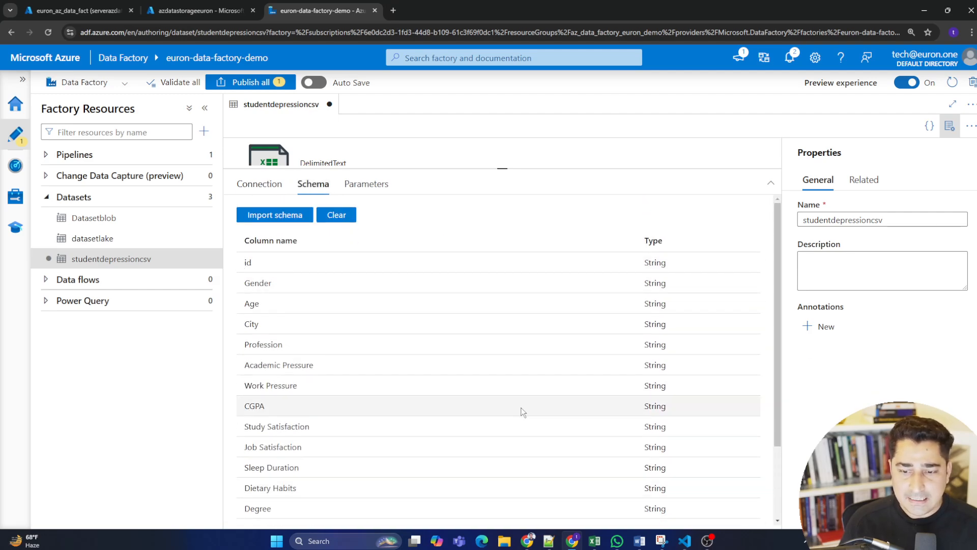
Switch to Excel to check the CSV's header row, and compare it with the column names in the imported schema.
click(594, 541)
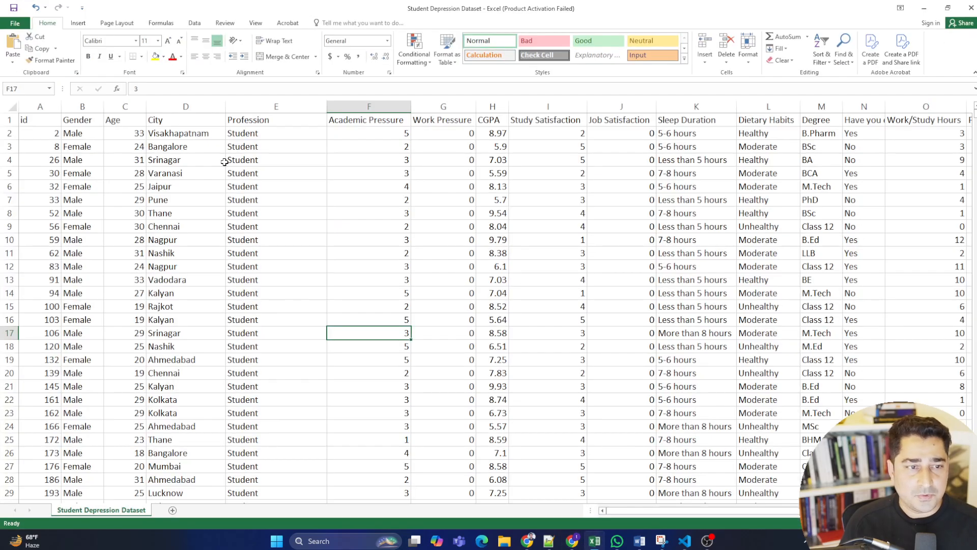
drag(43, 118, 946, 120)
click(769, 173)
click(923, 8)
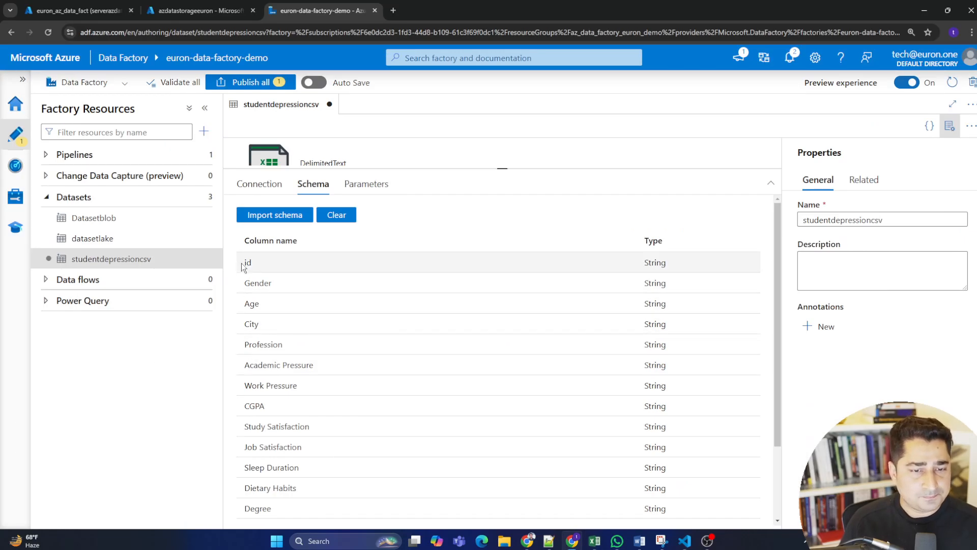
drag(243, 263, 633, 445)
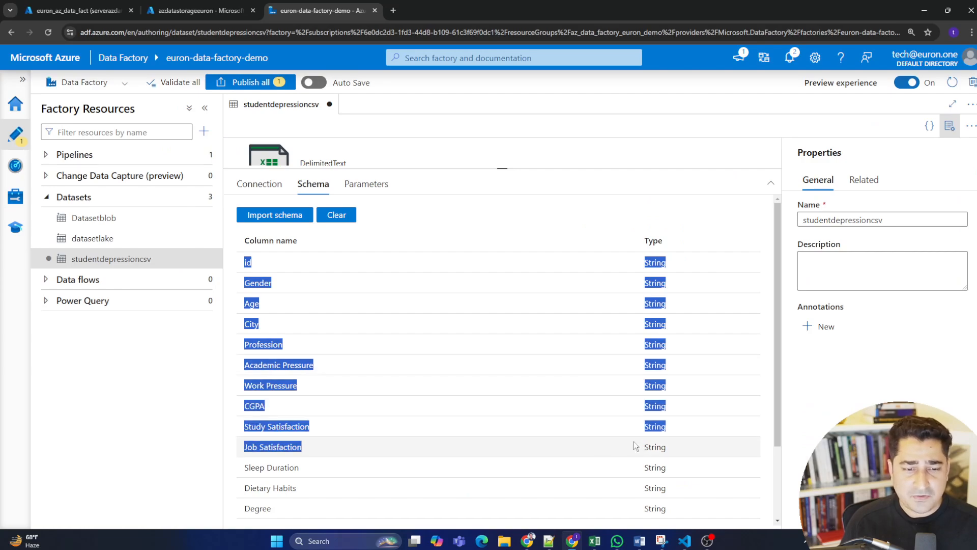
click(289, 415)
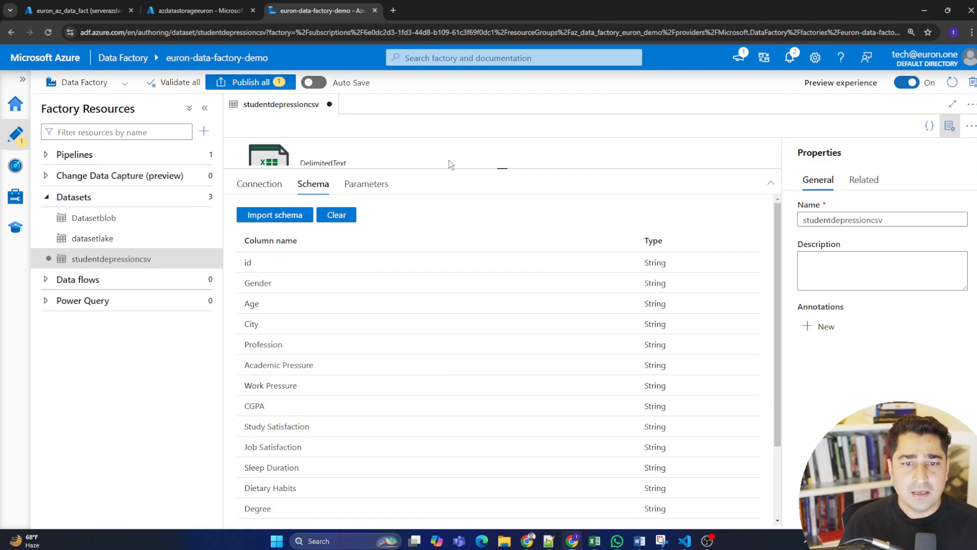
drag(503, 168, 504, 313)
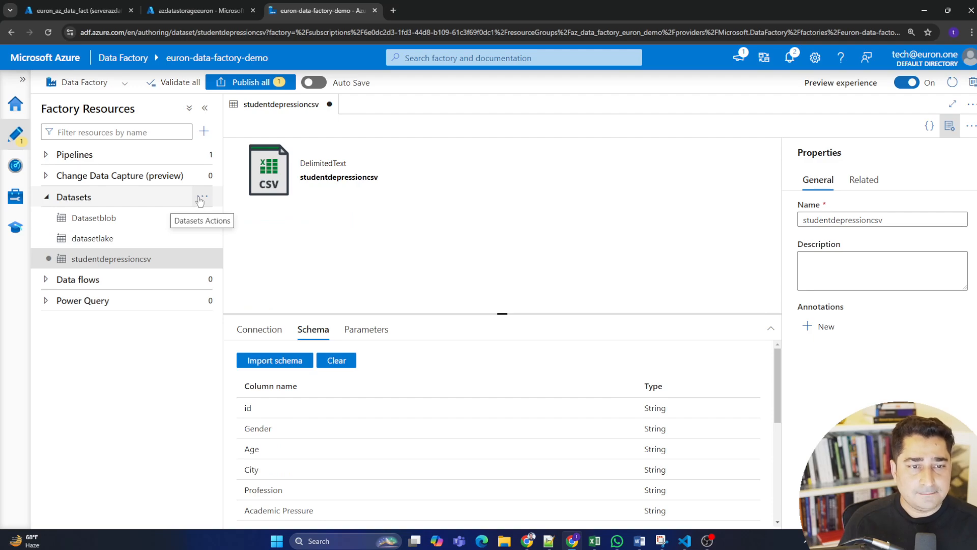
Start a new dataset that uses Azure SQL Database as its data store.
click(201, 198)
click(244, 218)
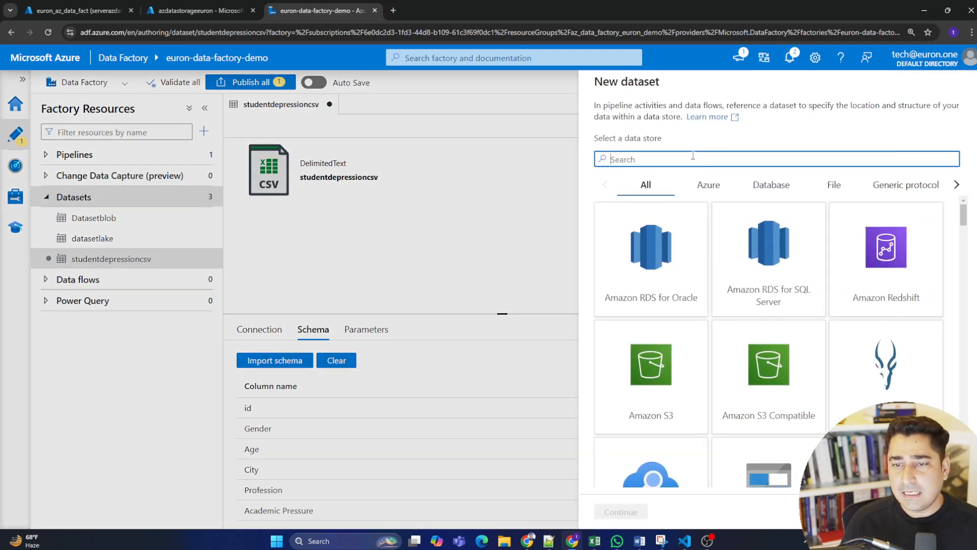
text(sql)
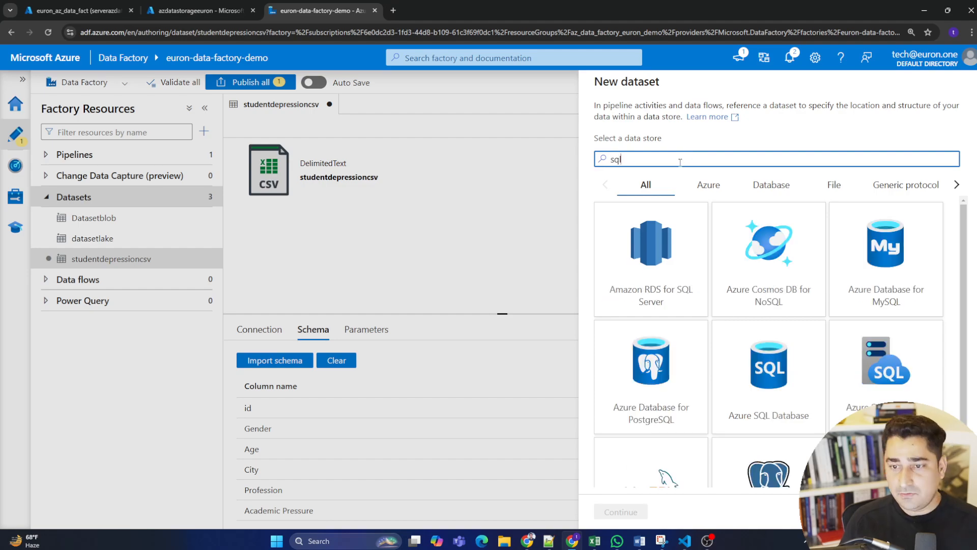
click(801, 373)
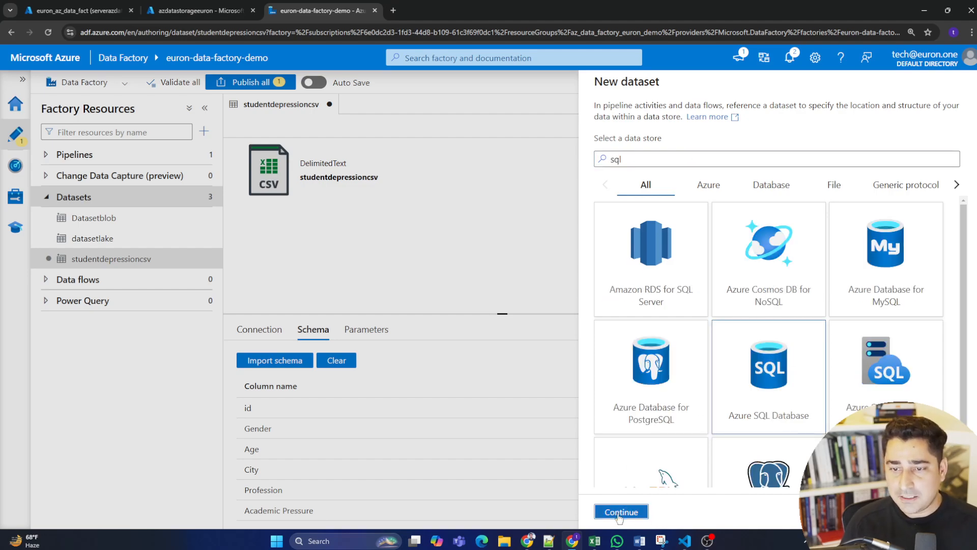
click(620, 512)
Name the dataset studentdepressionsqldataset and set its linked service to AzureSqlDatabase2.
drag(675, 118, 499, 118)
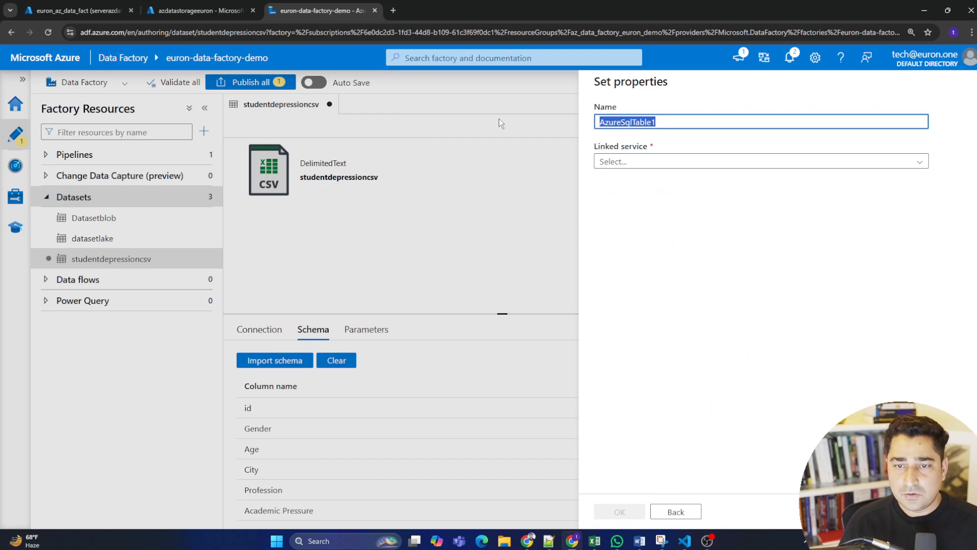
text(studentdepres)
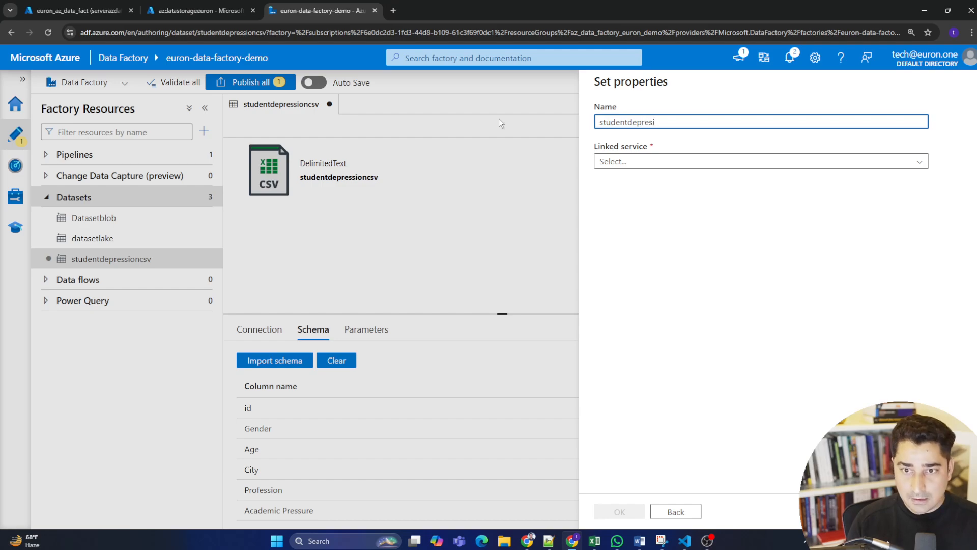
text(sionsqldataset)
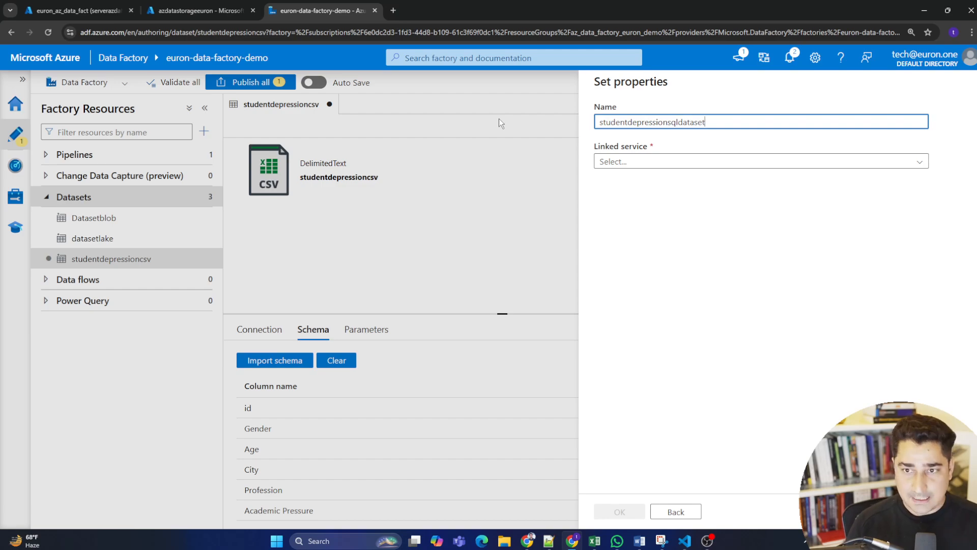
click(649, 161)
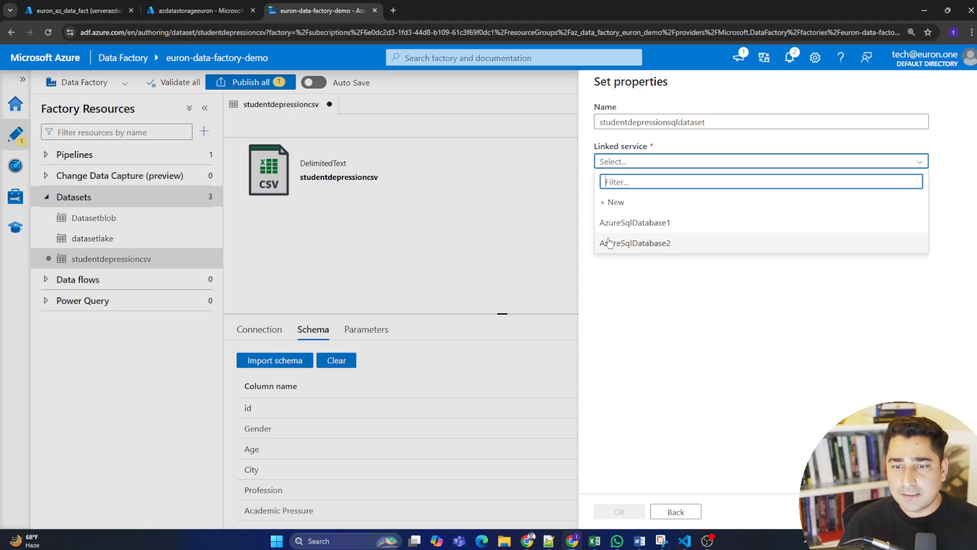
click(693, 244)
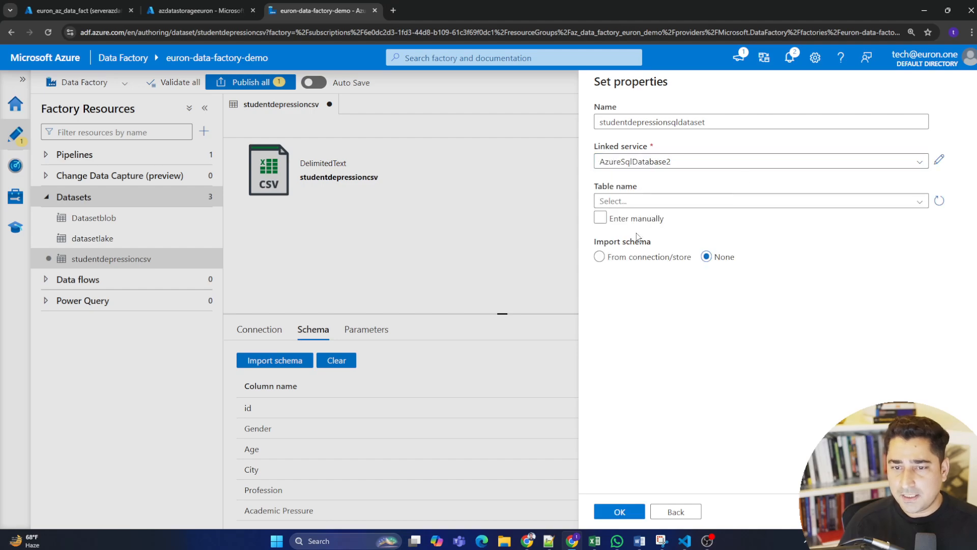
Set the dataset's table to dbo.StudentDepression and create the dataset with its schema imported from the connection/store.
click(756, 202)
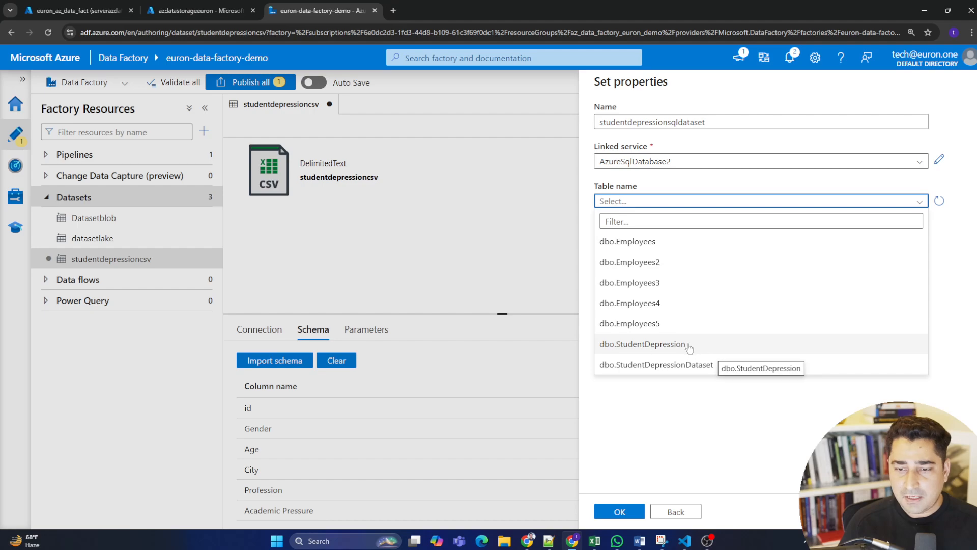
click(686, 344)
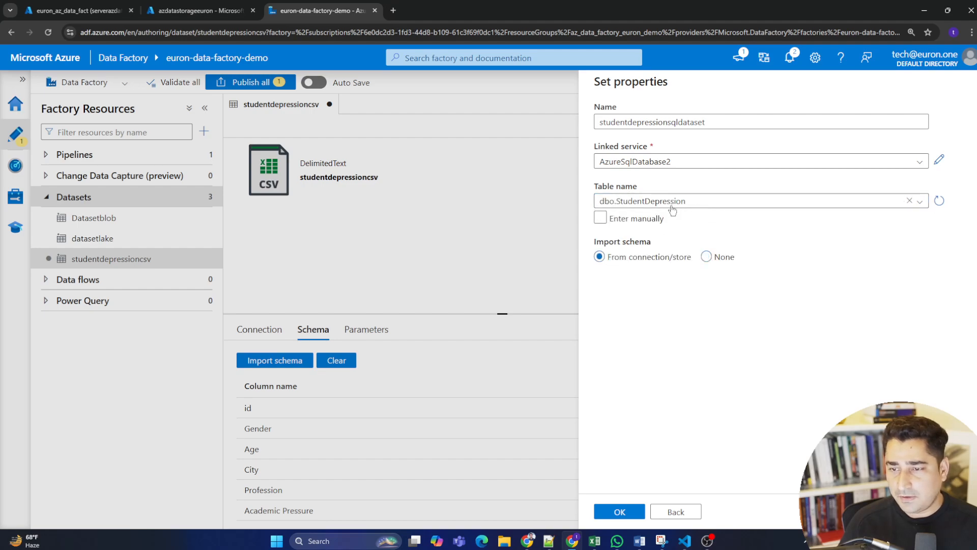
click(634, 511)
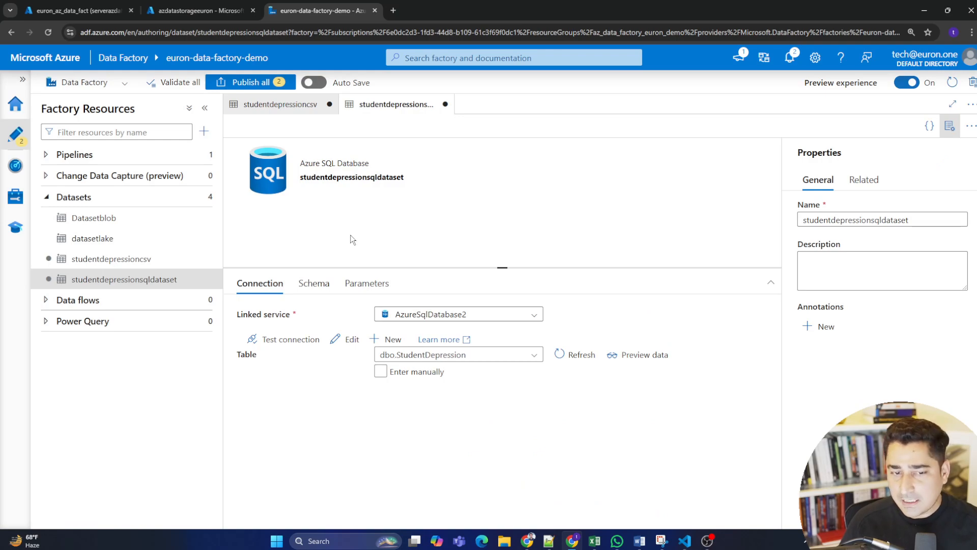
Test the connection of studentdepressionsqldataset and examine its column names, data types and parameters.
click(290, 340)
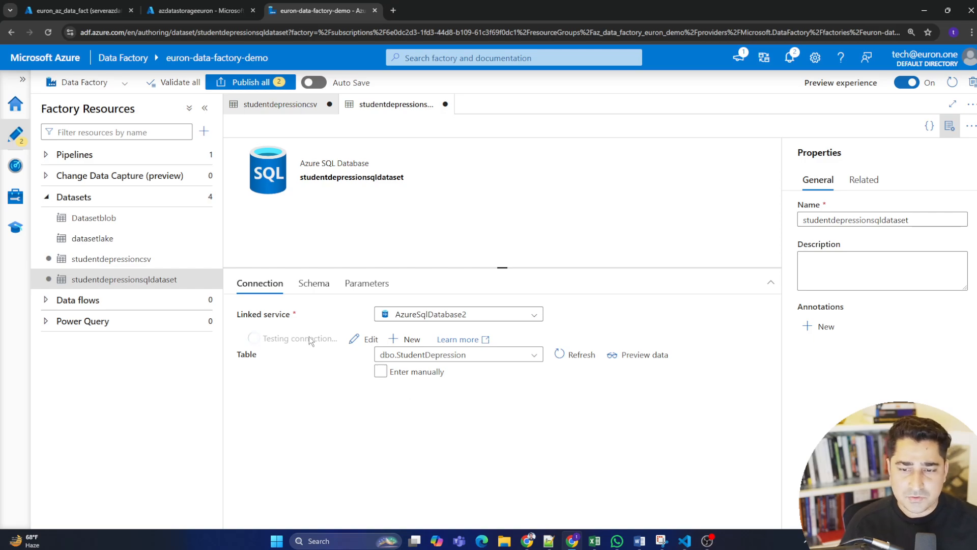
click(315, 284)
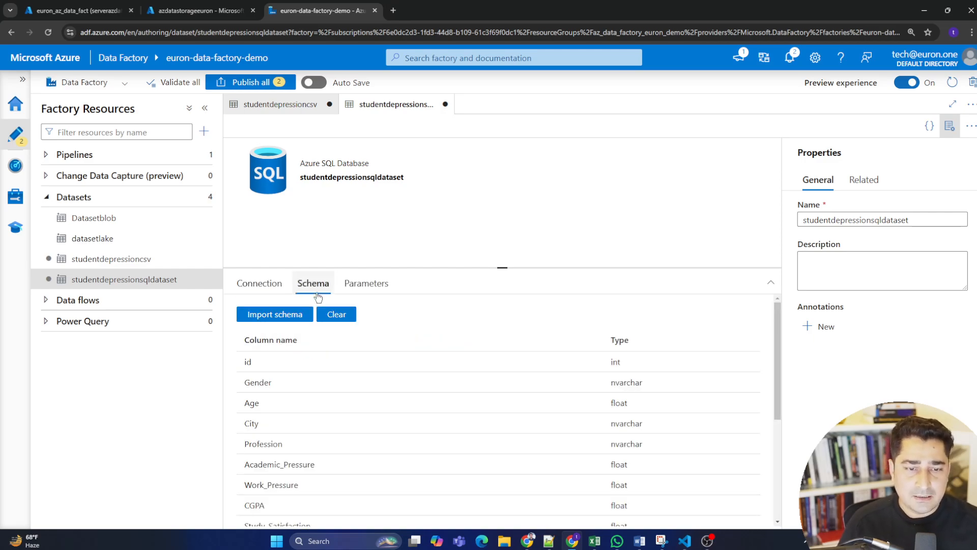
scroll(433, 402, down, 3)
scroll(463, 466, down, 2)
scroll(462, 435, up, 5)
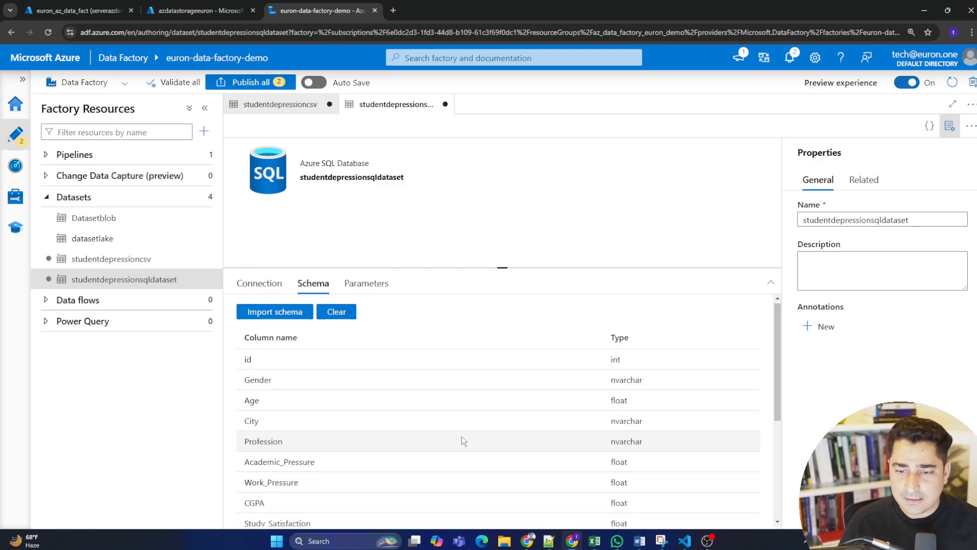
scroll(461, 444, down, 5)
scroll(456, 450, up, 3)
scroll(456, 451, up, 2)
click(364, 286)
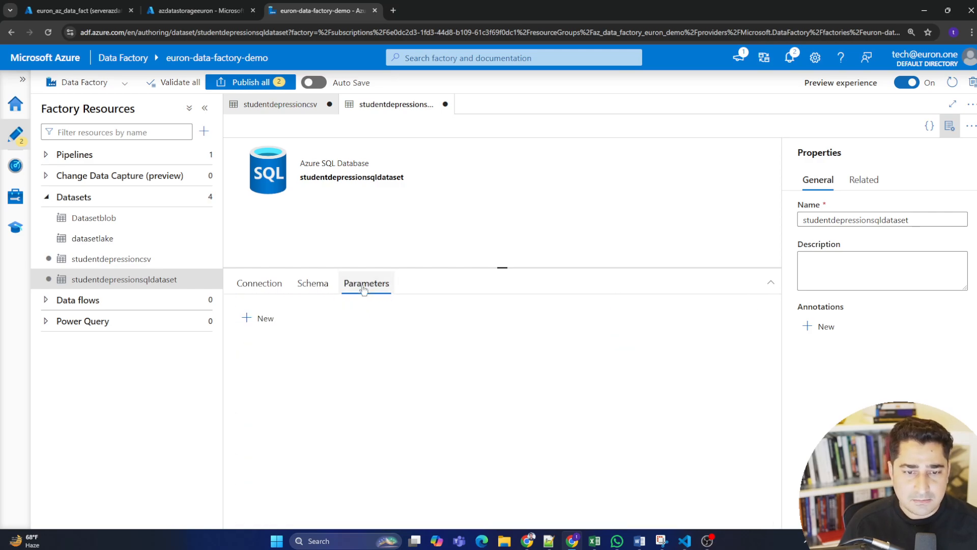
click(261, 284)
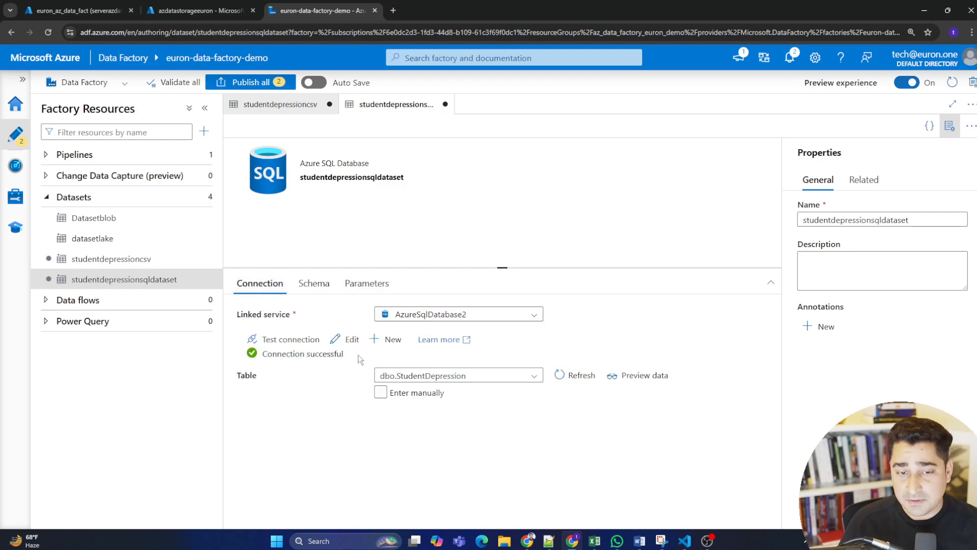
Return to the studentdepressioncsv dataset to view its schema again.
click(291, 106)
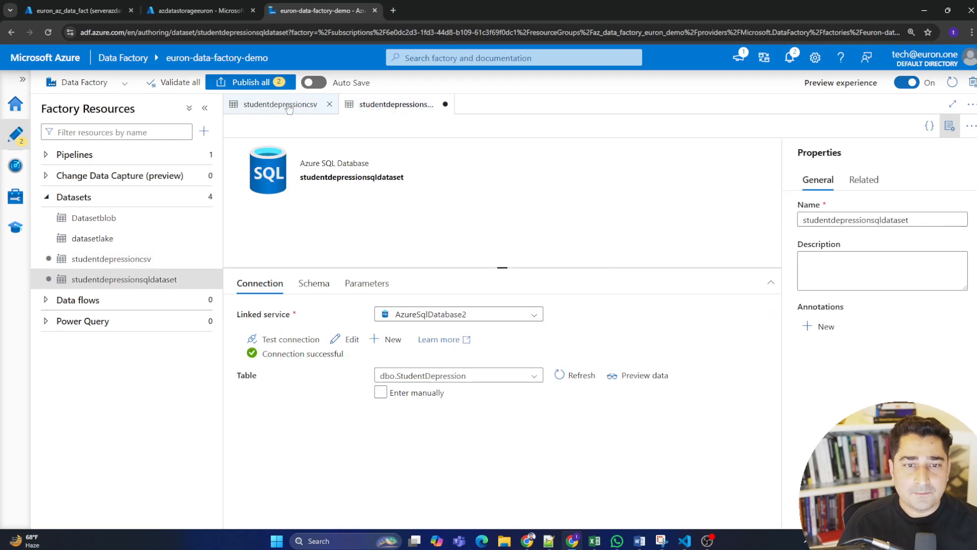
click(289, 107)
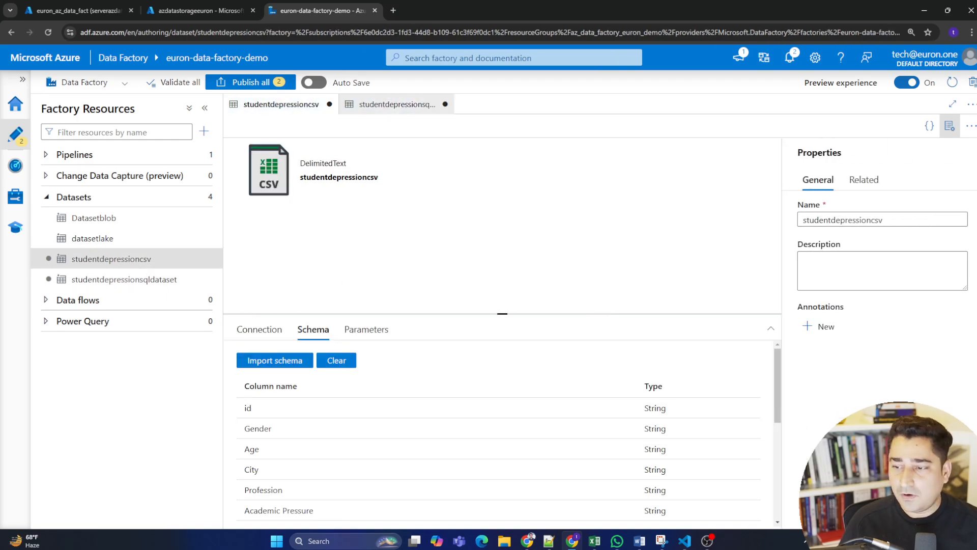
key(alt+Tab)
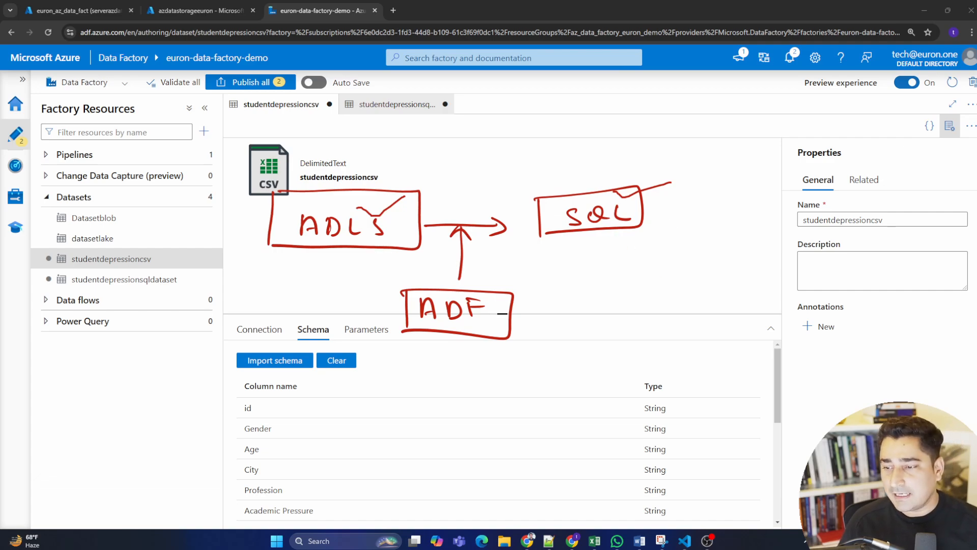
key(Escape)
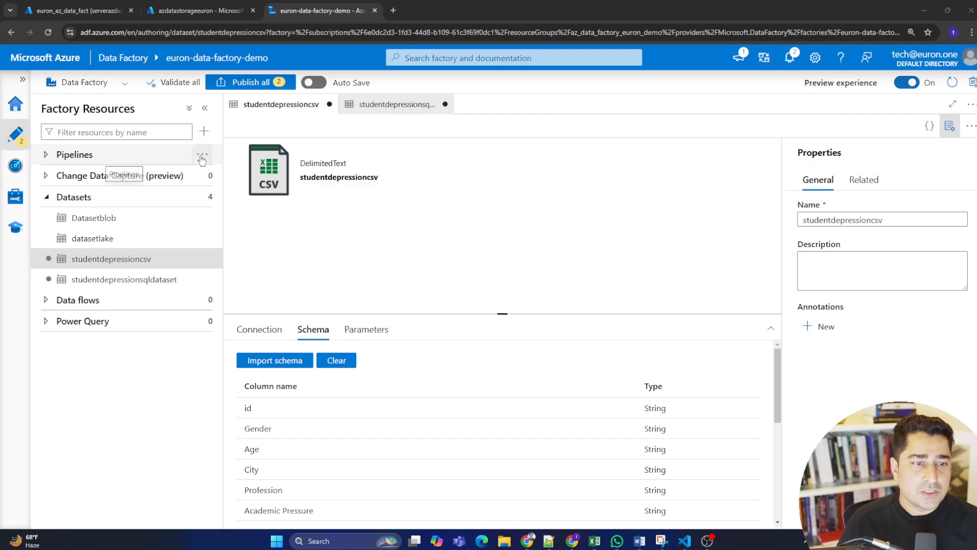
Create a new pipeline and place a Copy data activity on its canvas.
click(202, 158)
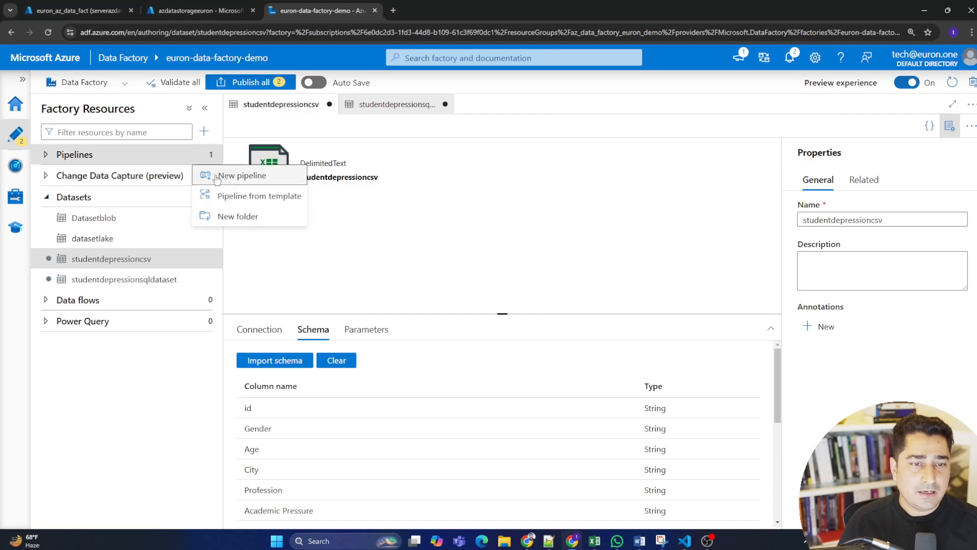
click(264, 178)
click(294, 150)
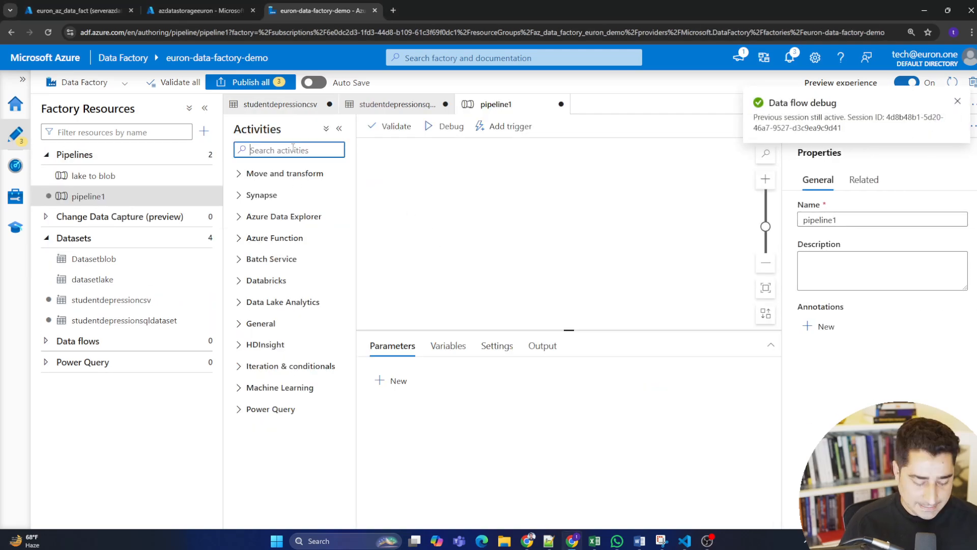
text(copp)
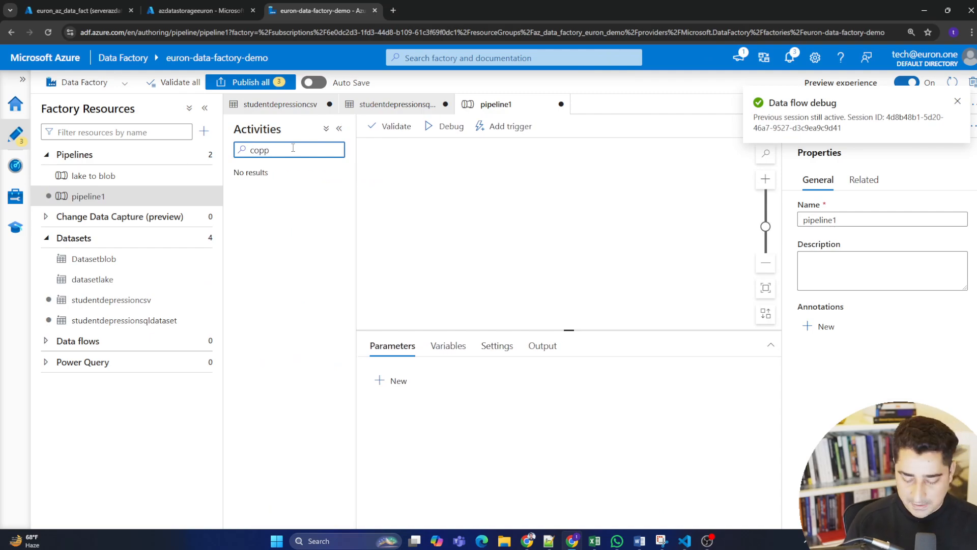
key(BackSpace)
drag(278, 196, 496, 188)
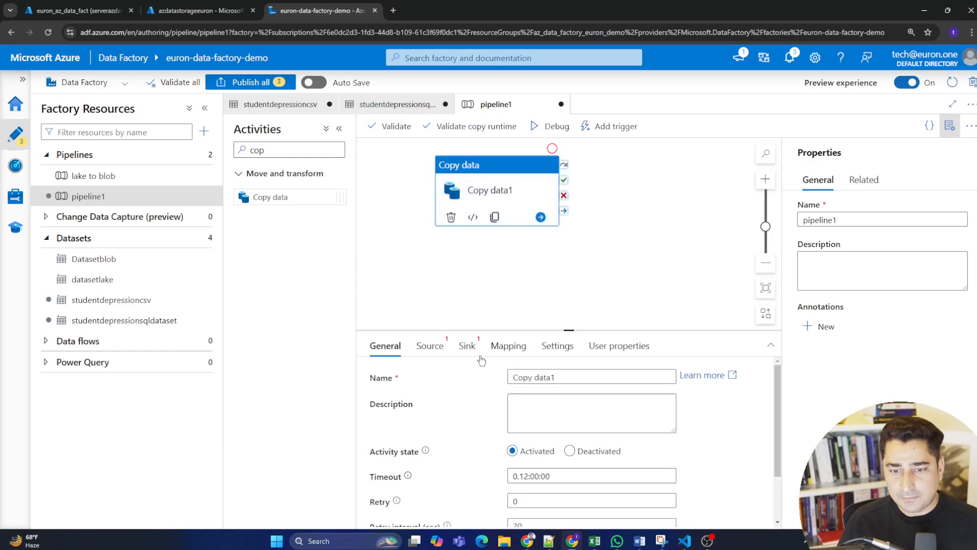
Rename the Copy data activity as copydatalaketosql.
drag(579, 377, 465, 375)
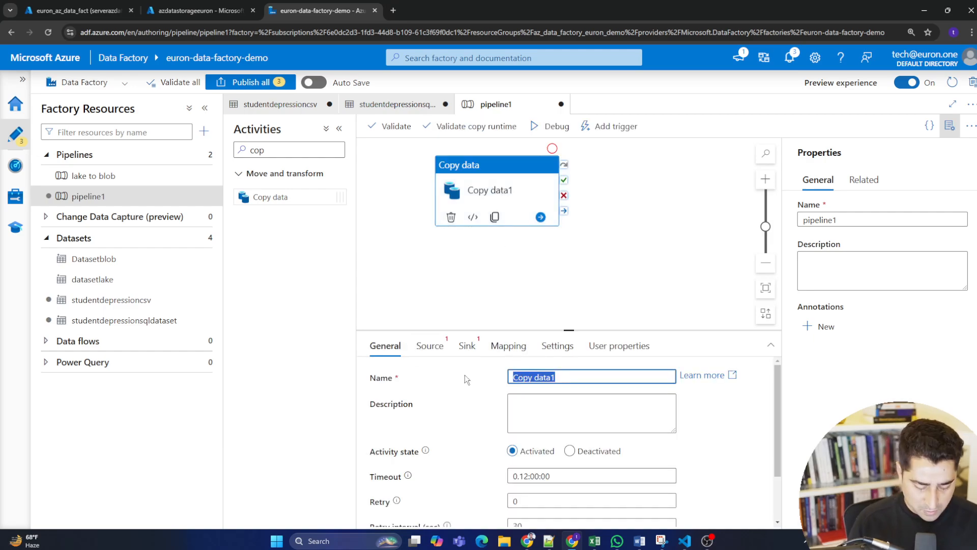
text(copydata)
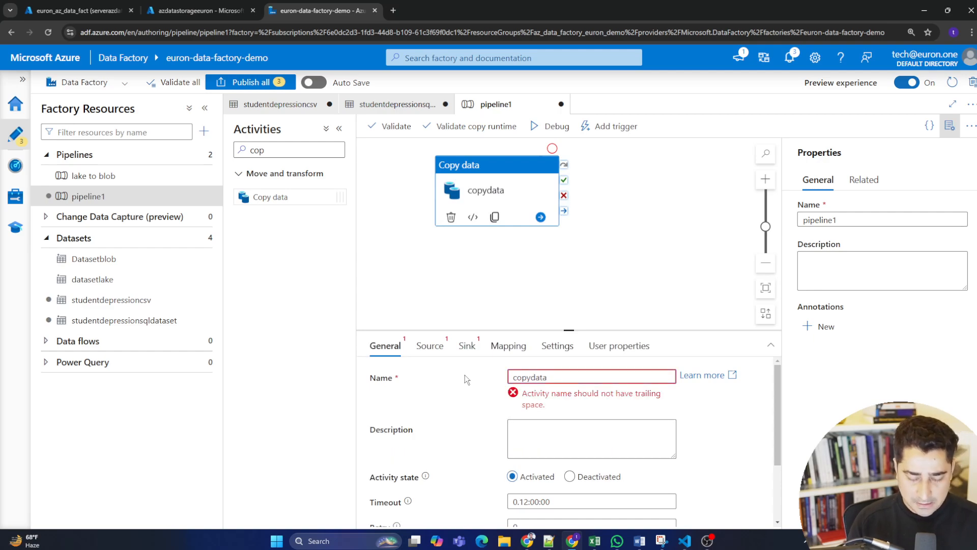
key(BackSpace)
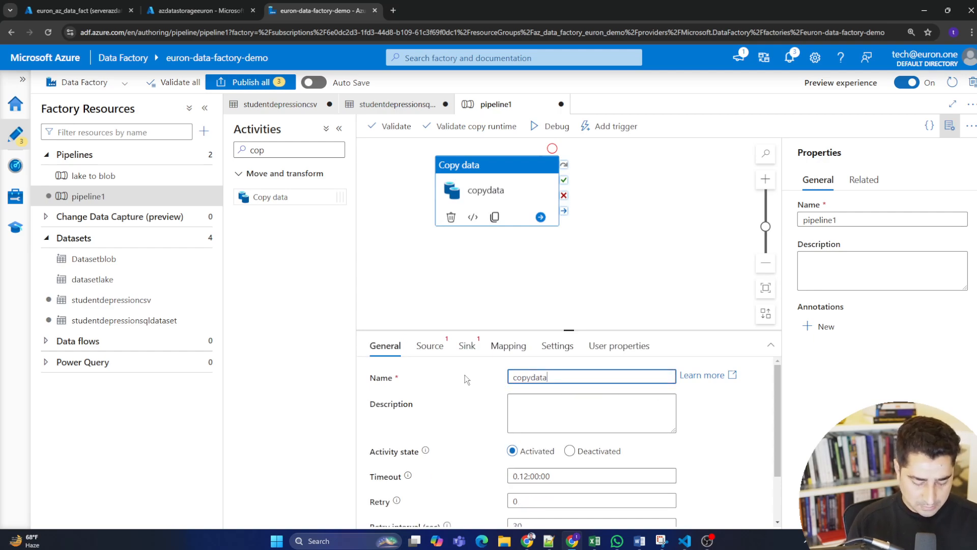
text(laketosql)
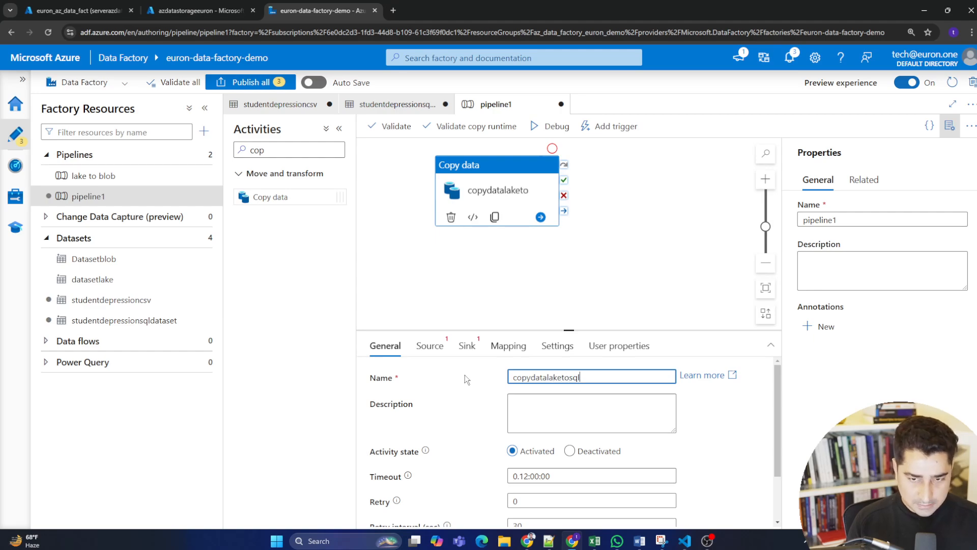
Rename the pipeline as laketosqlcopy.
drag(844, 217, 798, 220)
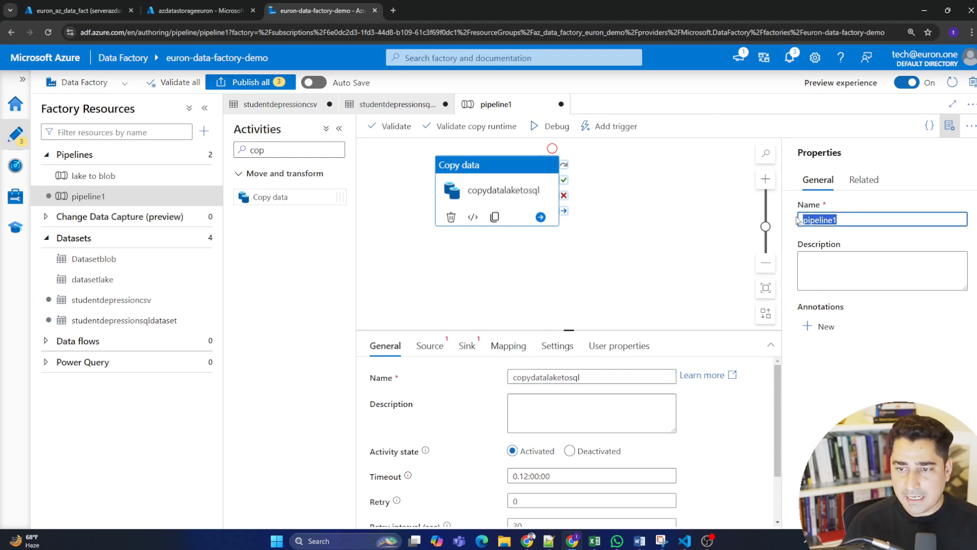
key(BackSpace)
text(laket)
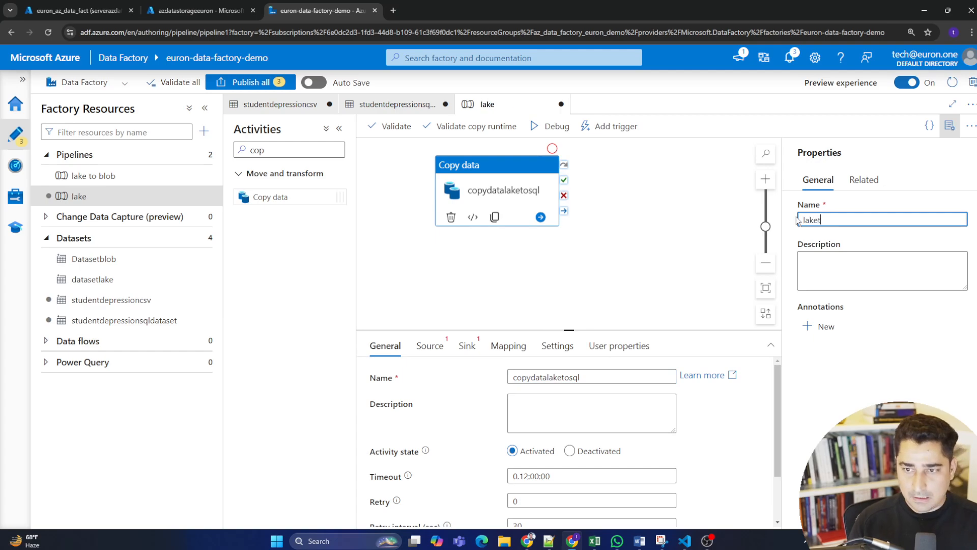
text(osqlcop)
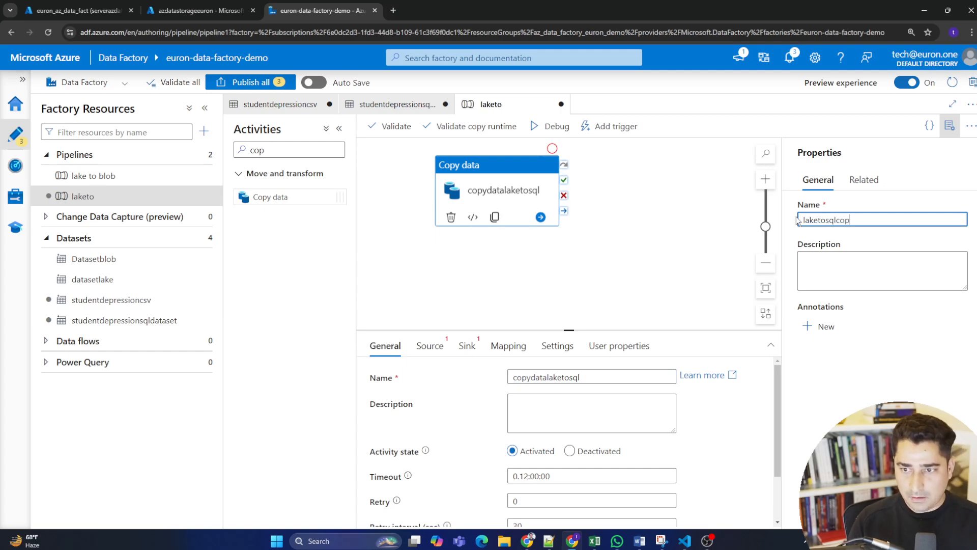
text(y)
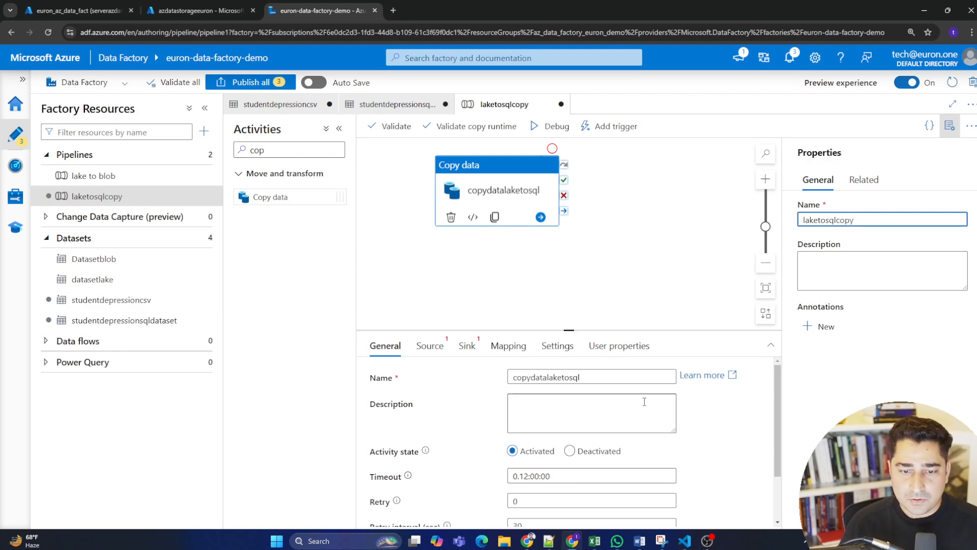
Set the copydatalaketosql activity's source dataset to studentdepressioncsv.
click(339, 128)
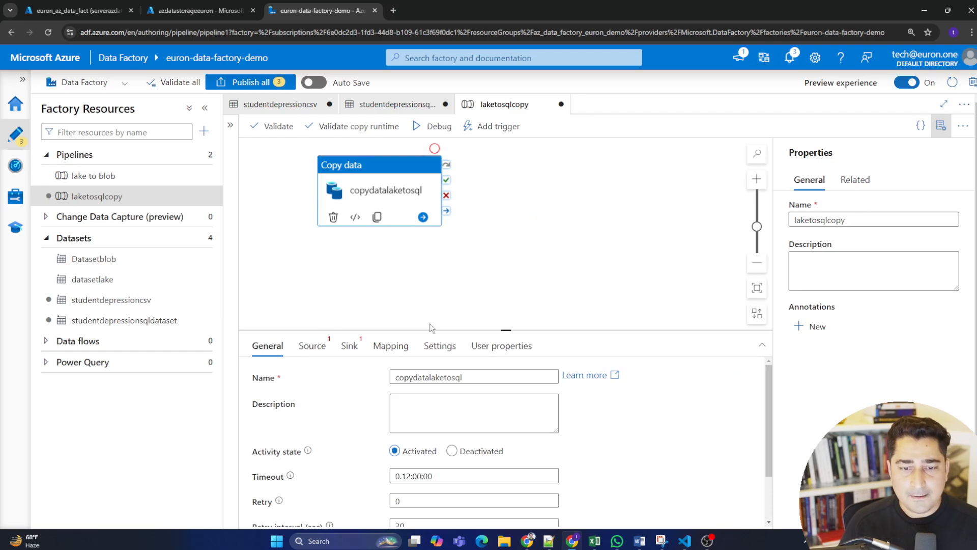
drag(496, 331, 496, 253)
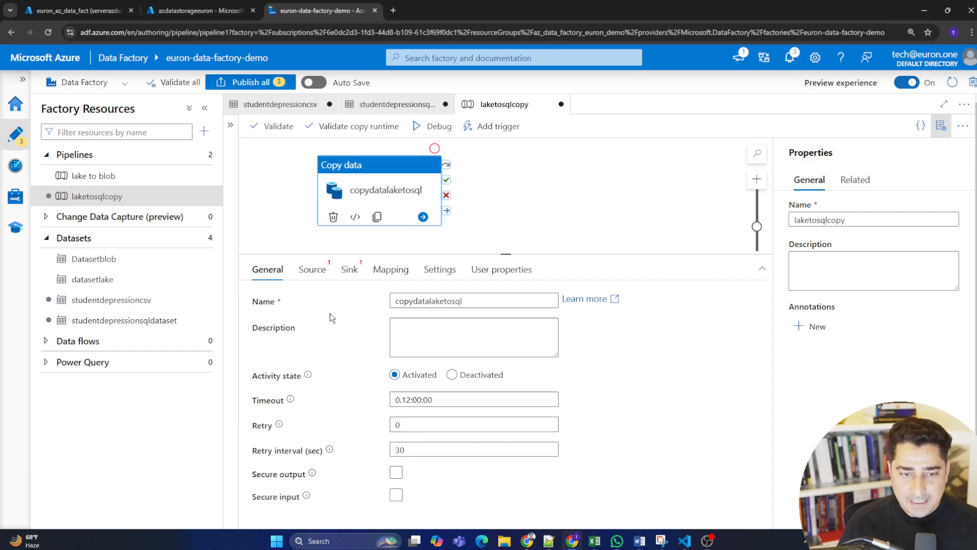
click(311, 269)
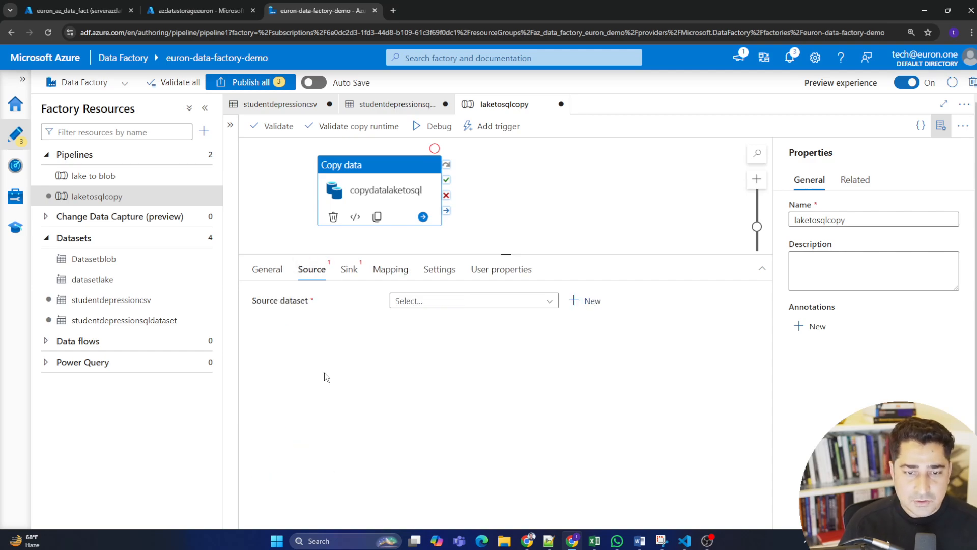
click(549, 300)
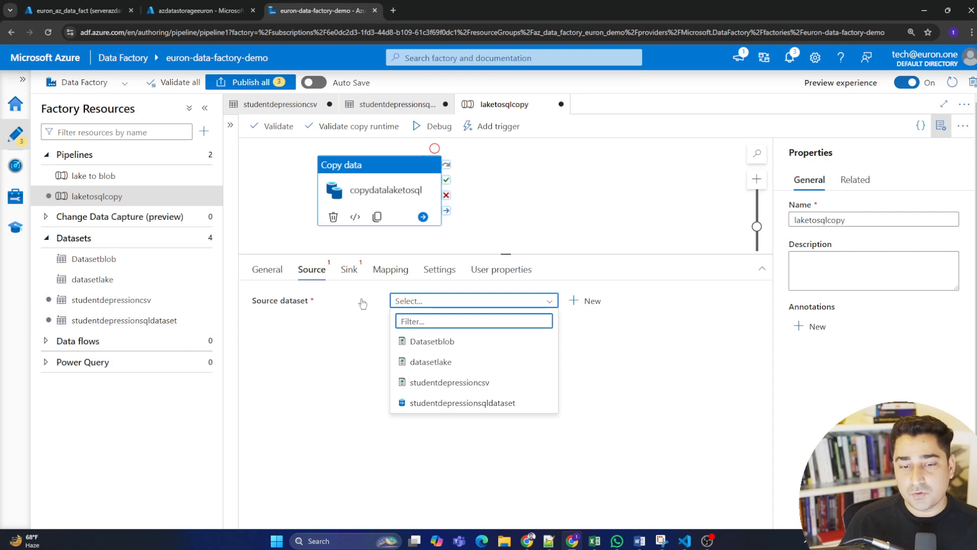
click(482, 385)
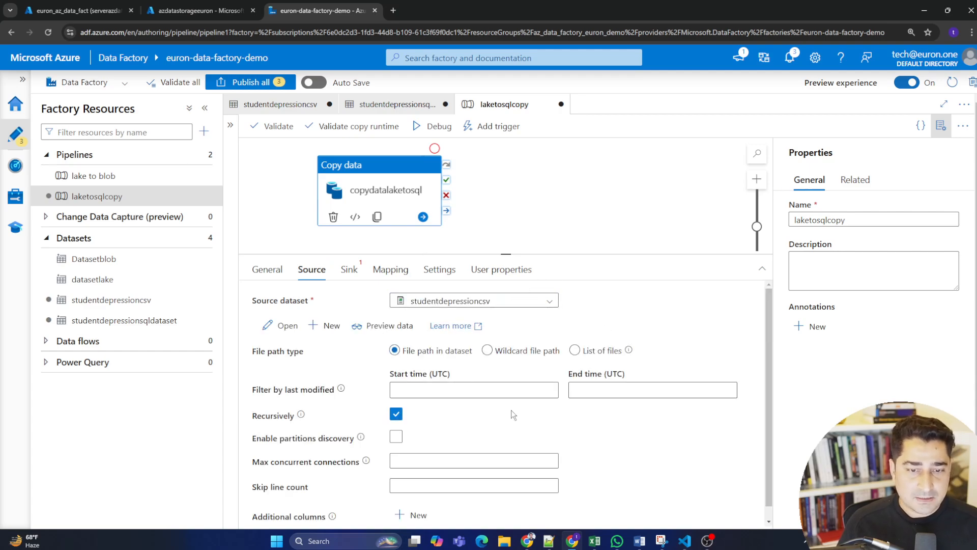
Preview the source dataset's rows and columns, close the preview and review the remaining source settings.
click(523, 351)
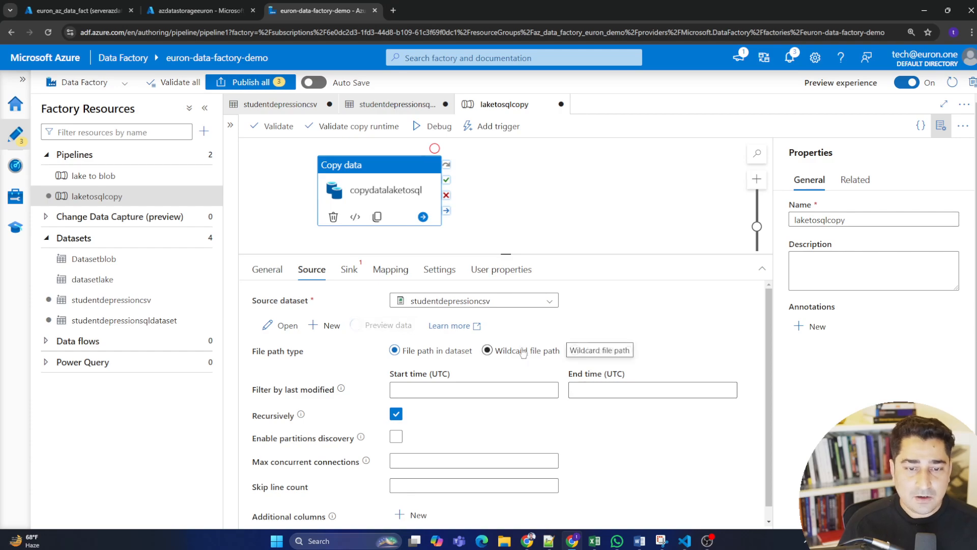
click(387, 326)
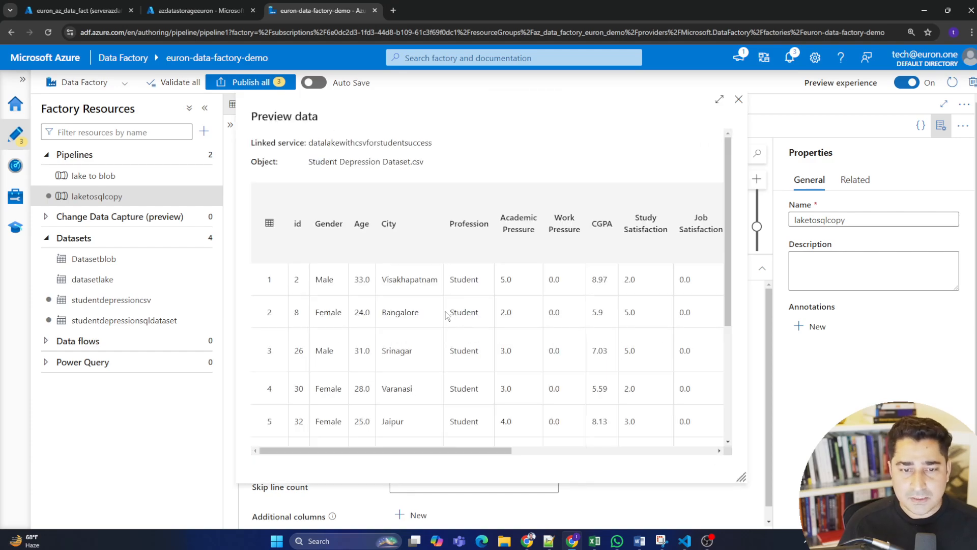
scroll(557, 329, down, 3)
scroll(576, 362, up, 3)
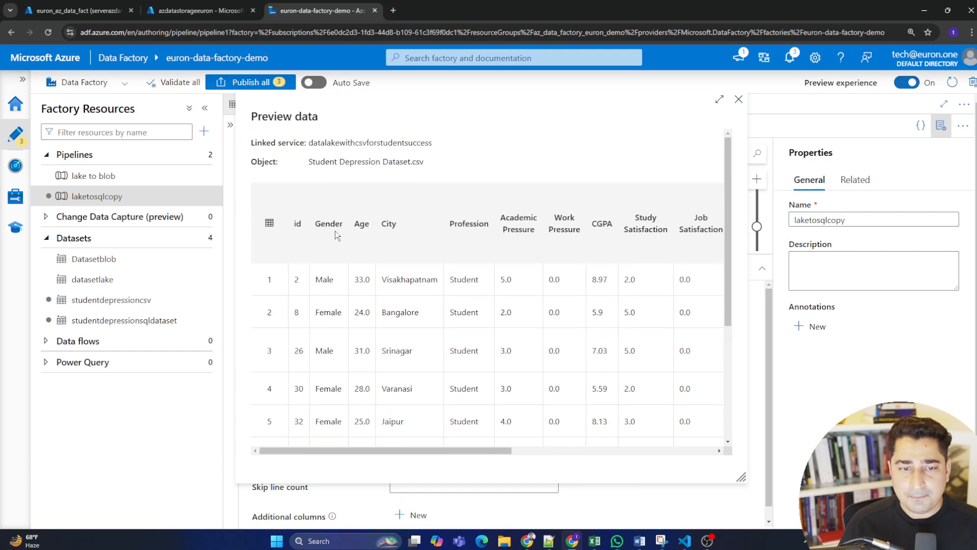
drag(478, 449, 409, 454)
scroll(551, 307, down, 4)
scroll(552, 311, up, 5)
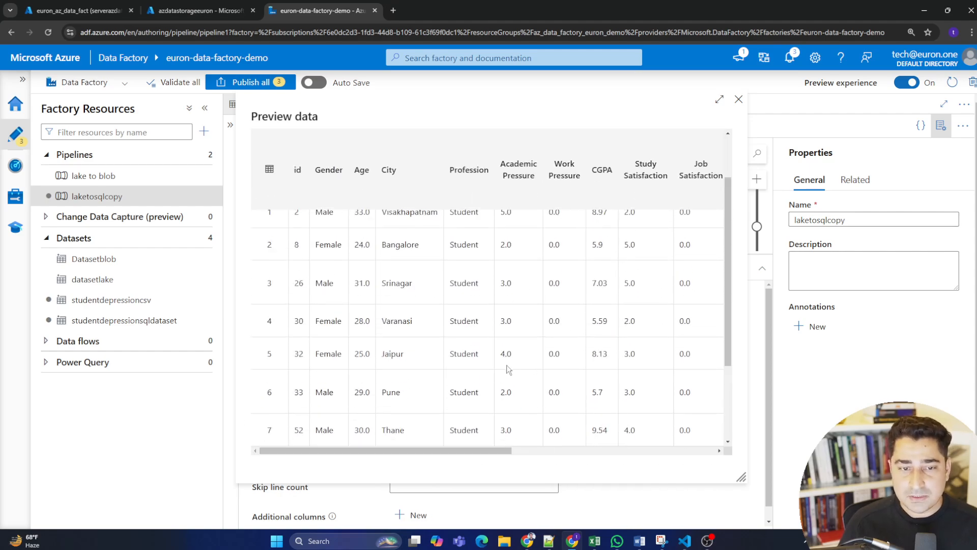
click(738, 100)
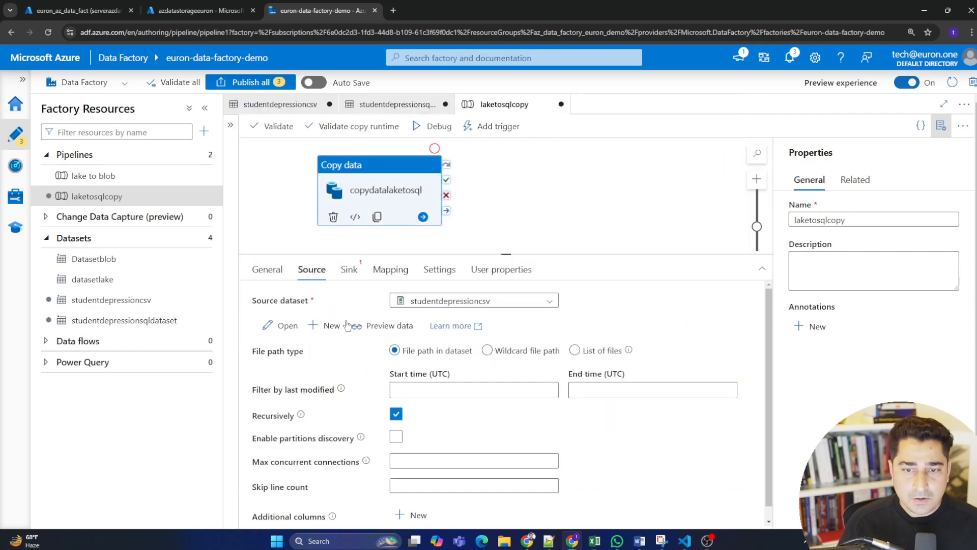
scroll(468, 367, down, 1)
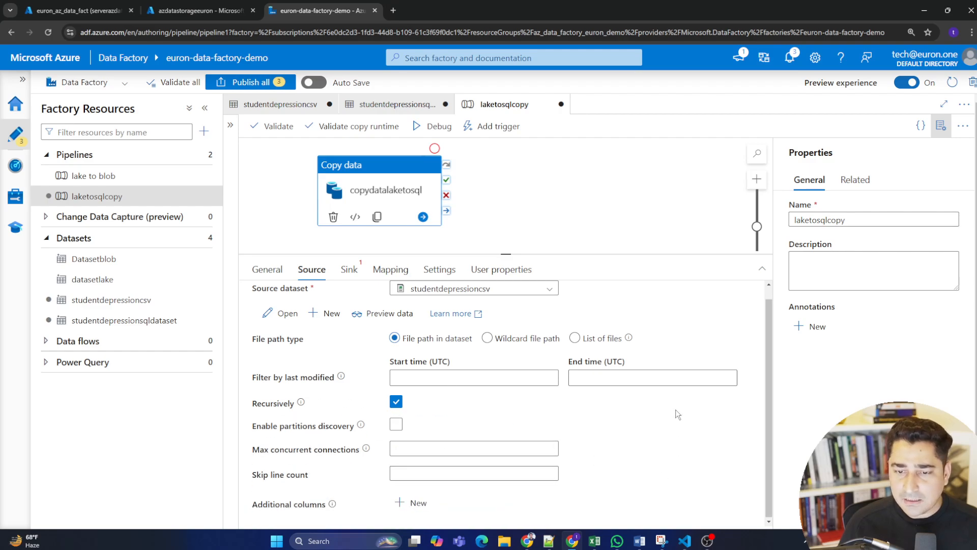
scroll(682, 428, down, 1)
scroll(630, 448, up, 1)
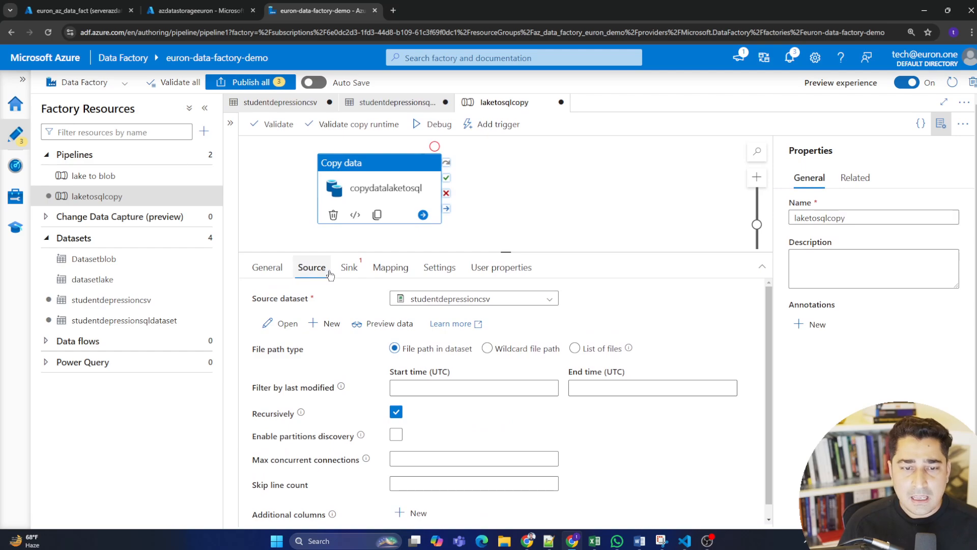
Set the sink dataset to studentdepressionsqldataset with Insert as the write behavior, and review the other sink options.
click(349, 267)
click(537, 301)
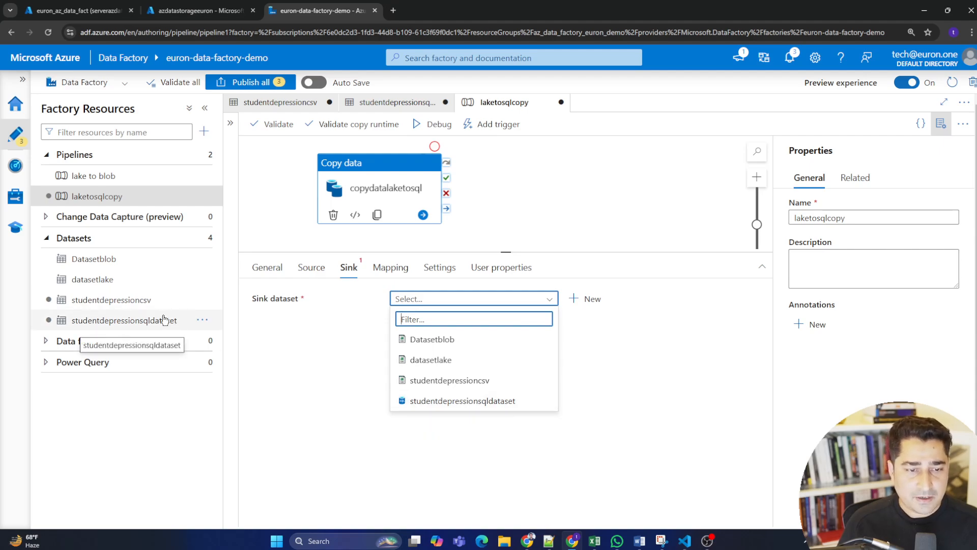
click(493, 402)
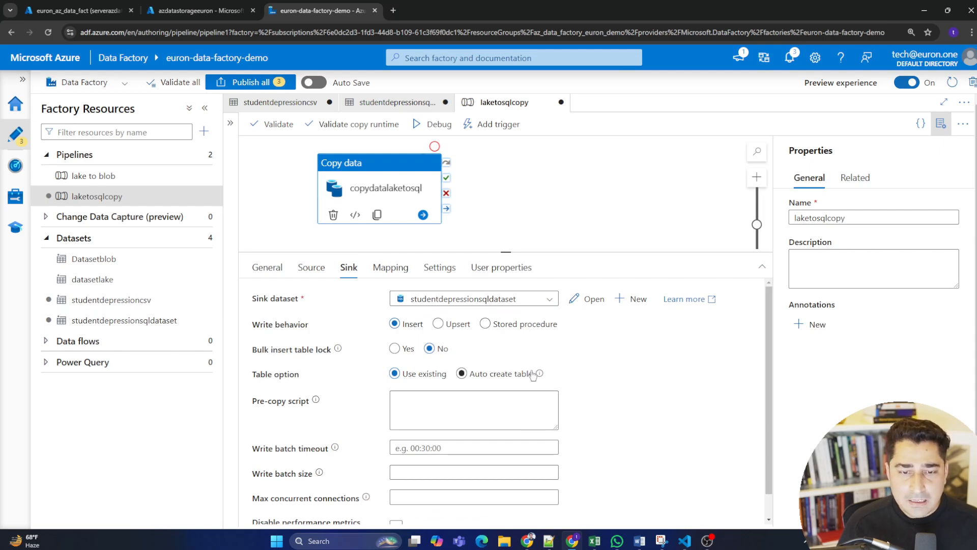
scroll(604, 361, down, 1)
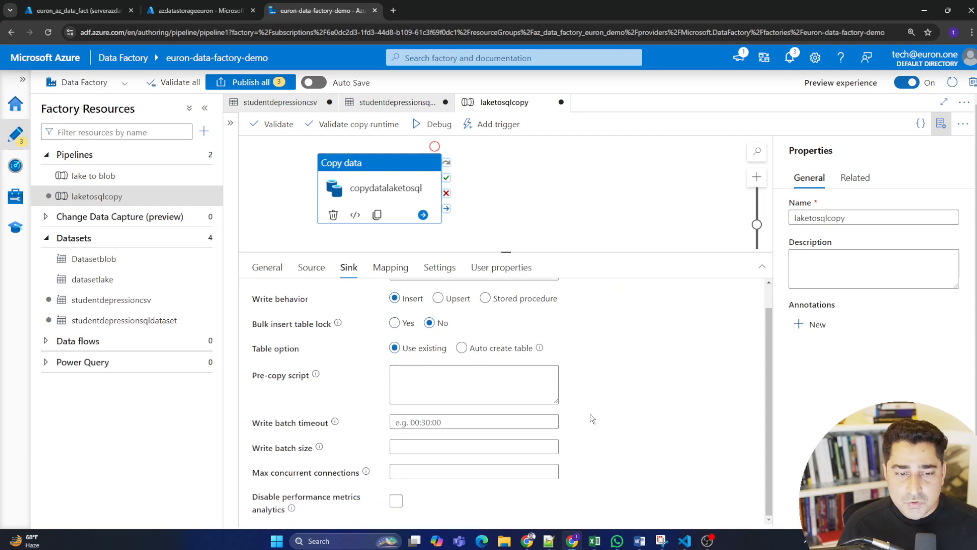
scroll(625, 469, up, 1)
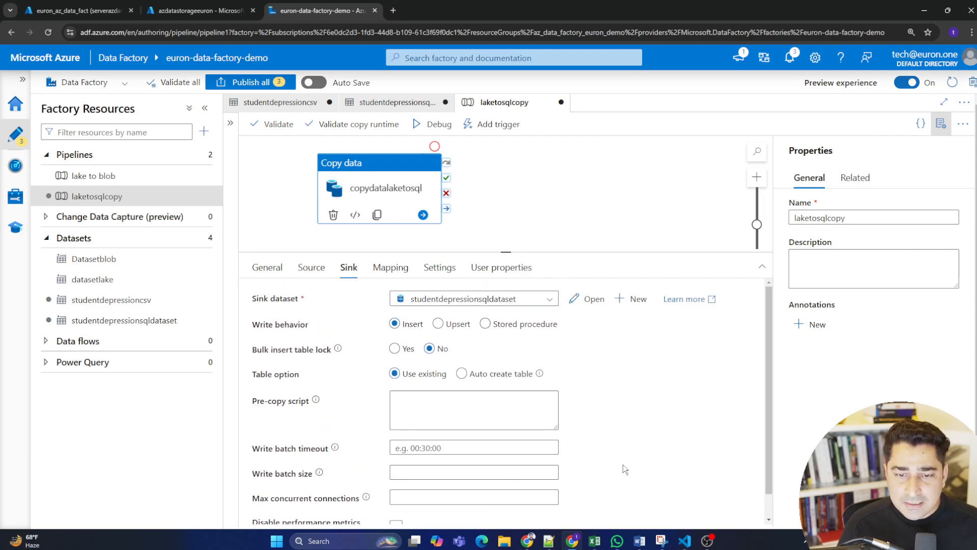
click(393, 324)
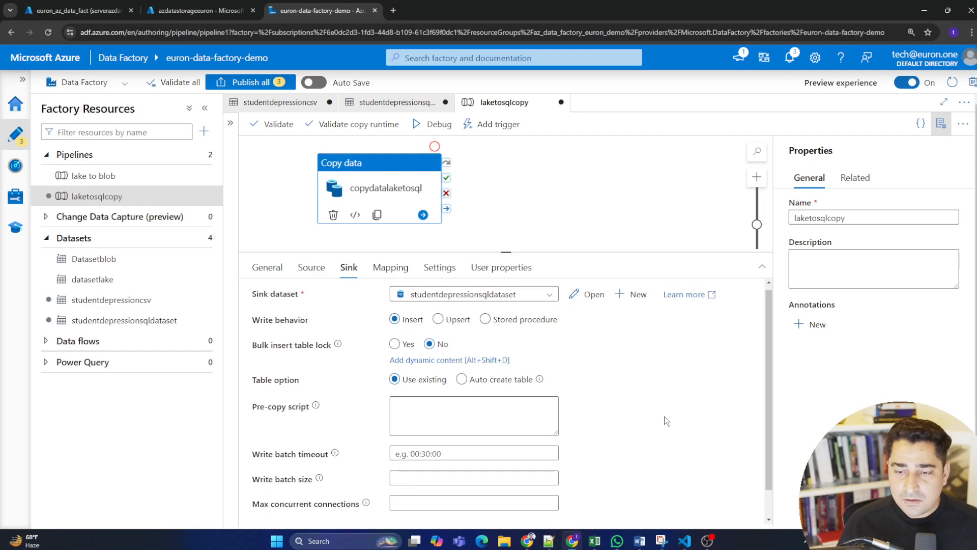
scroll(664, 417, down, 1)
scroll(651, 450, up, 1)
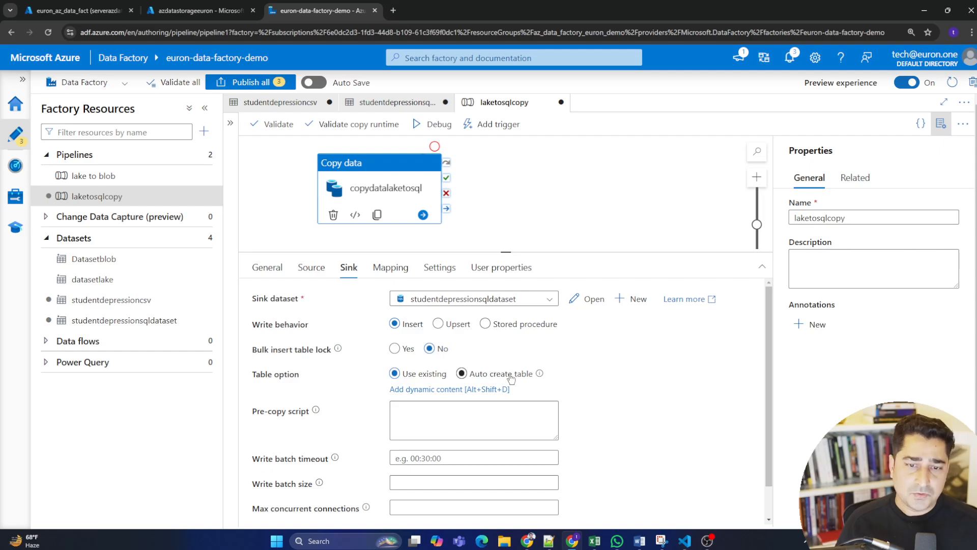
scroll(625, 380, down, 1)
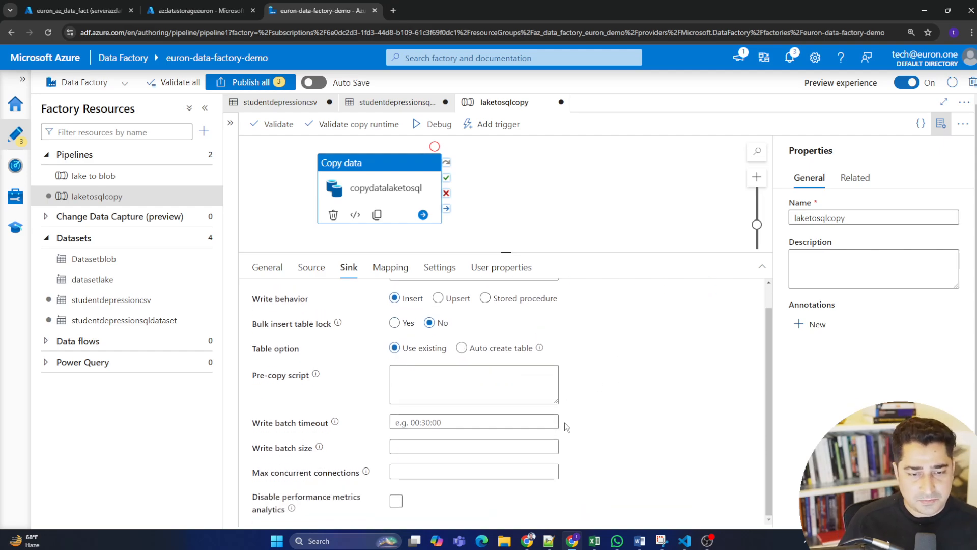
scroll(565, 422, up, 1)
Import the source and sink schemas into the column mapping and check which destination columns lack a source.
click(391, 267)
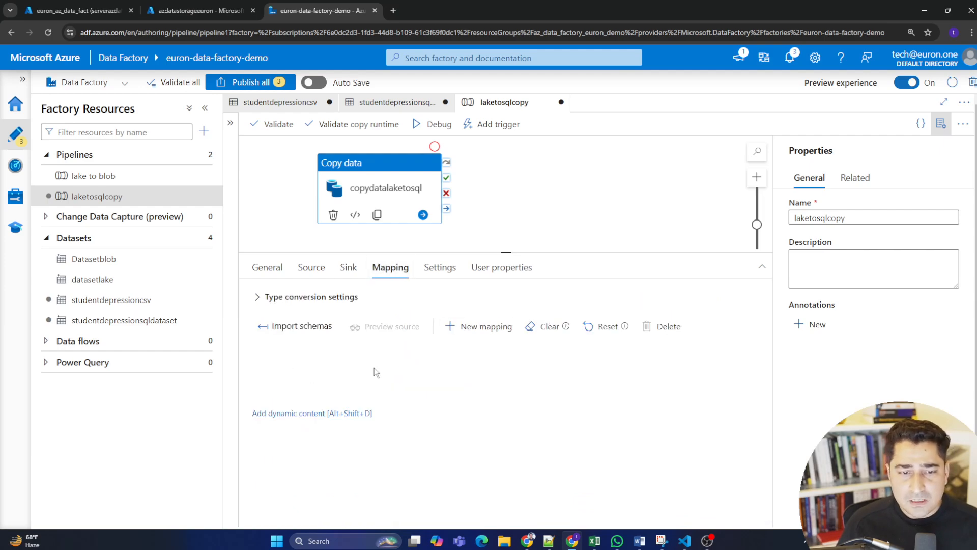
click(296, 325)
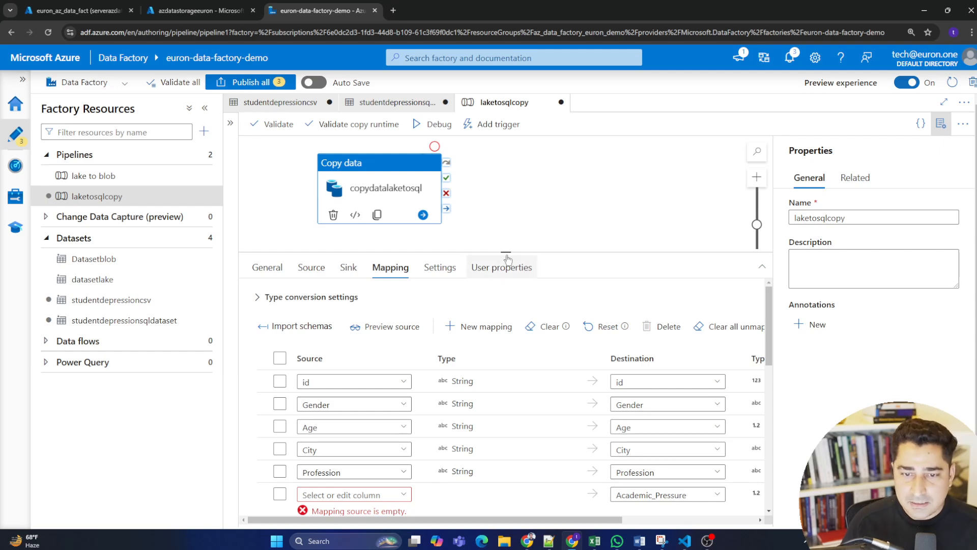
drag(505, 252, 507, 159)
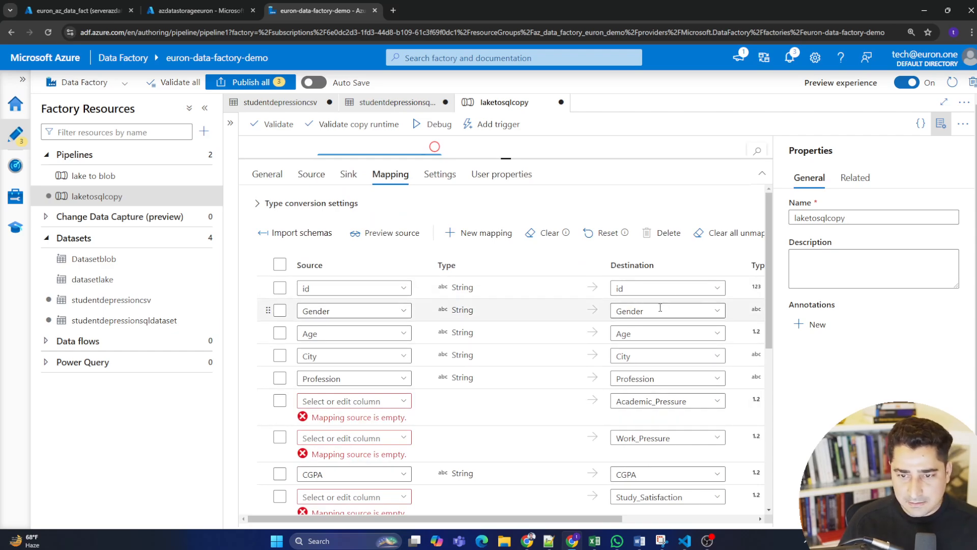
scroll(663, 321, down, 5)
scroll(663, 331, up, 5)
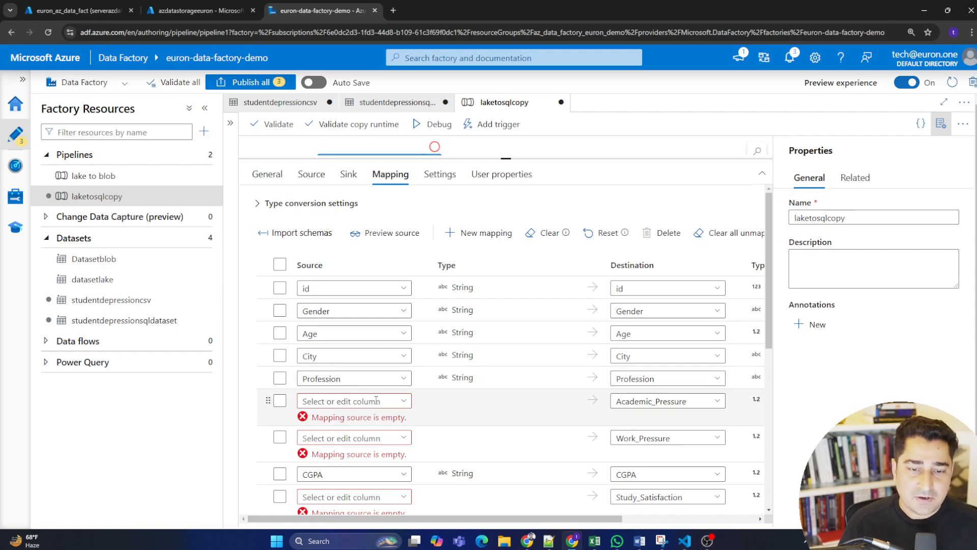
scroll(368, 346, down, 6)
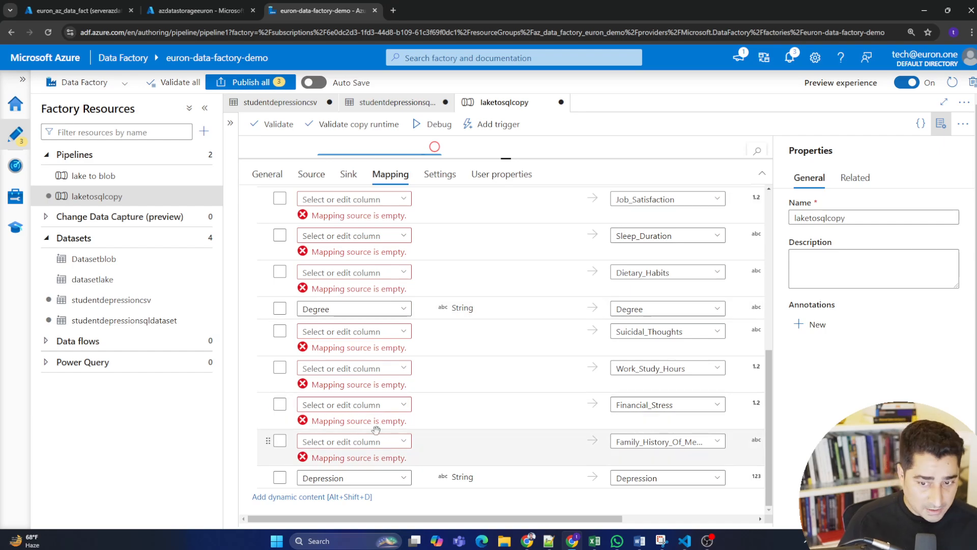
scroll(375, 426, up, 3)
scroll(375, 427, up, 3)
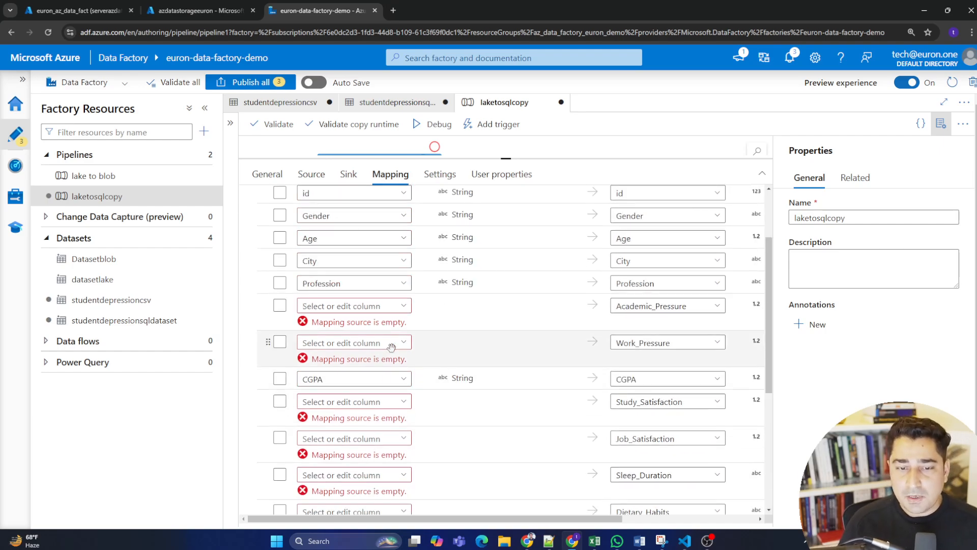
Map the source columns Academic Pressure and Work Pressure to the destinations Academic_Pressure and Work_Pressure.
click(402, 306)
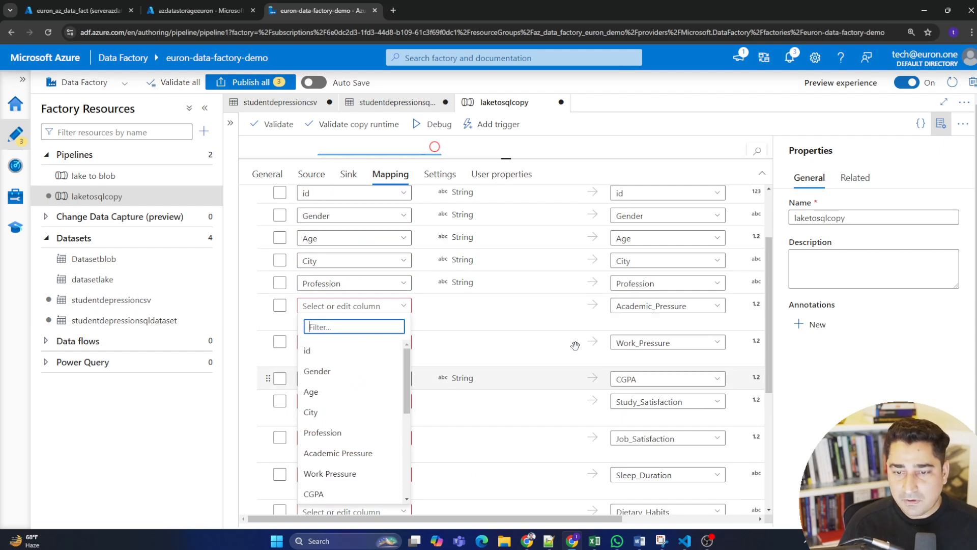
scroll(317, 431, down, 2)
scroll(344, 416, up, 2)
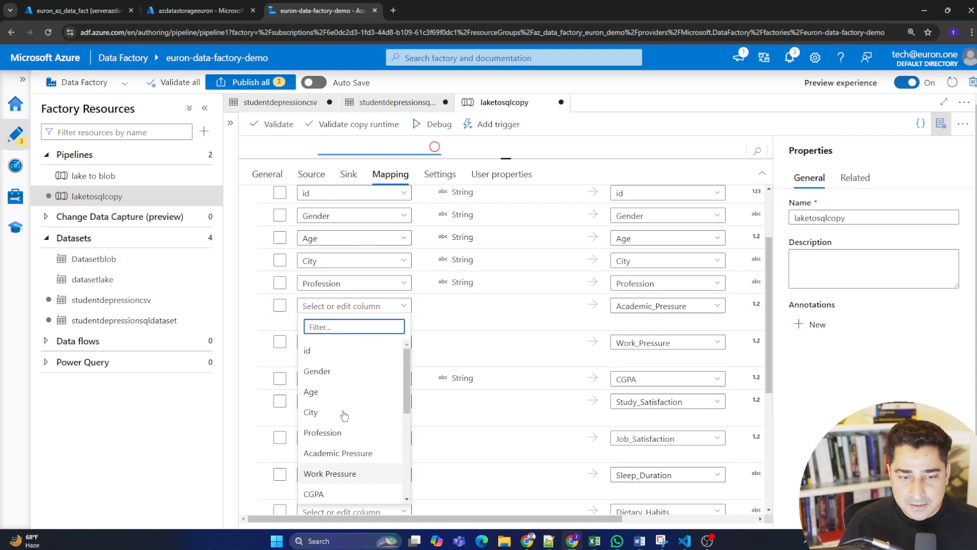
click(338, 453)
click(404, 330)
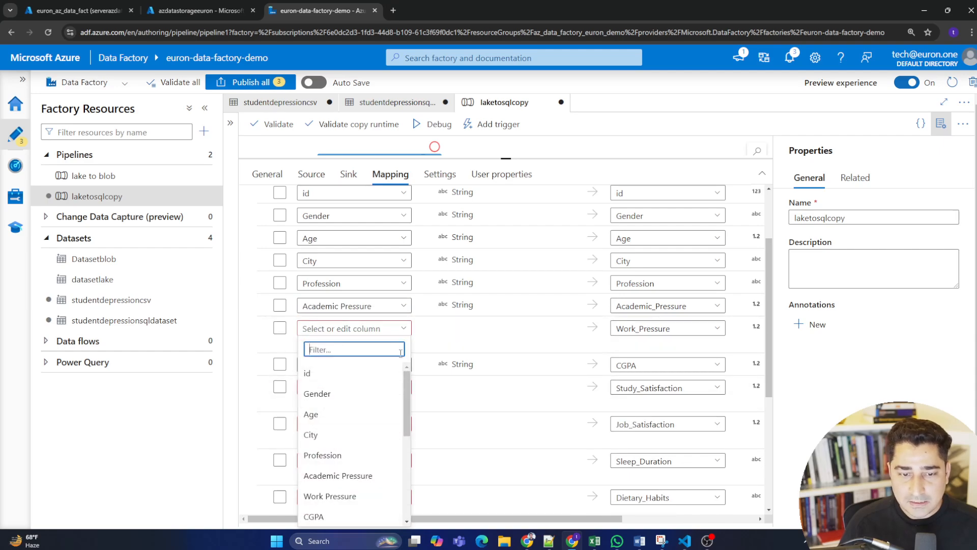
click(358, 502)
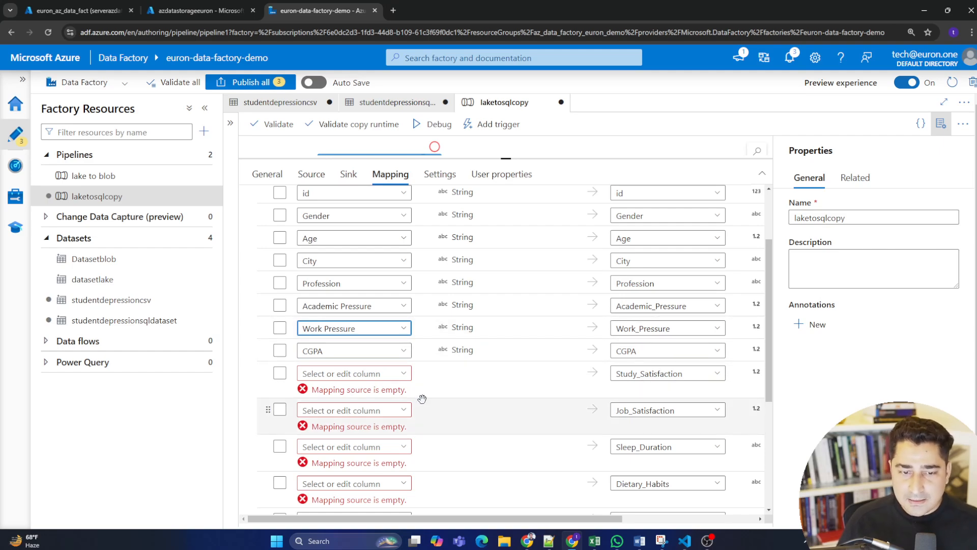
Map the source columns Study Satisfaction and Job Satisfaction to the destinations Study_Satisfaction and Job_Satisfaction.
click(406, 374)
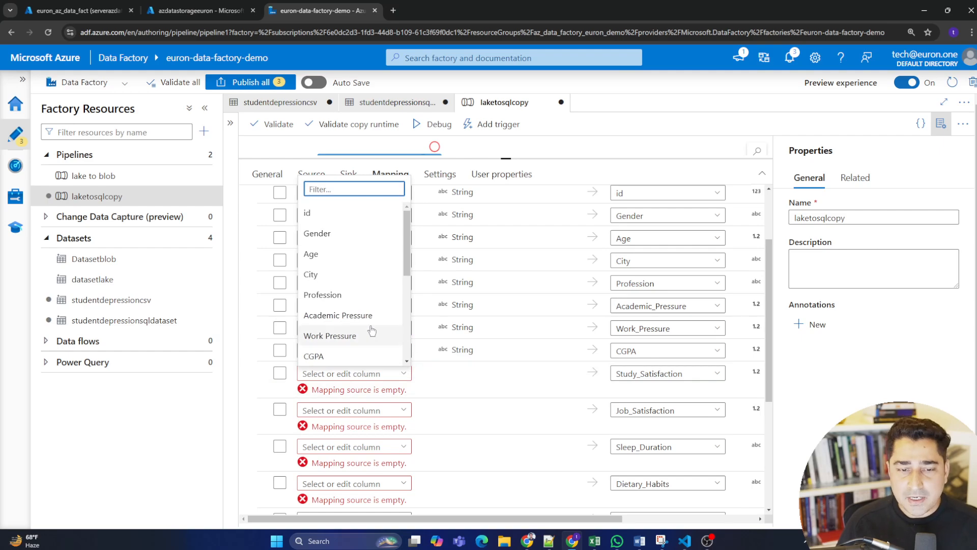
drag(404, 253, 405, 290)
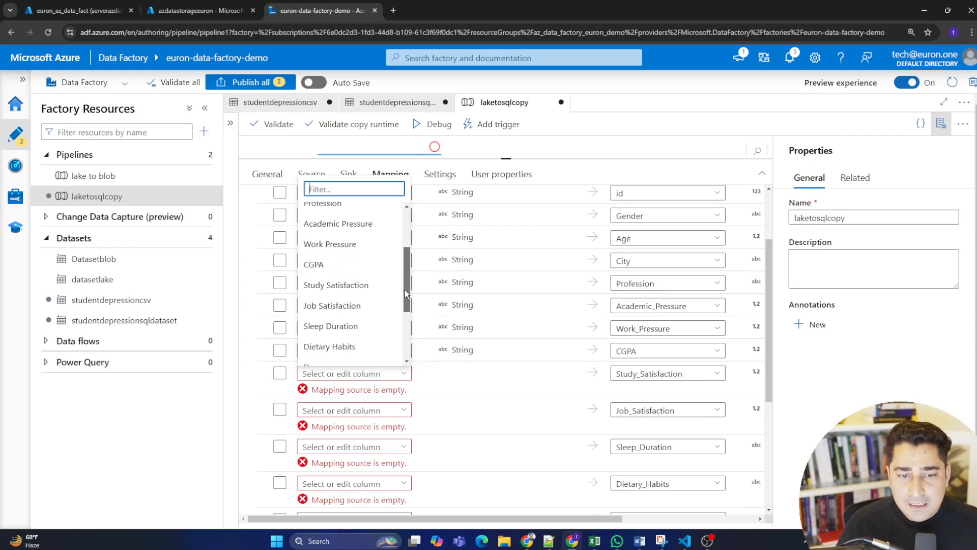
click(371, 286)
click(404, 396)
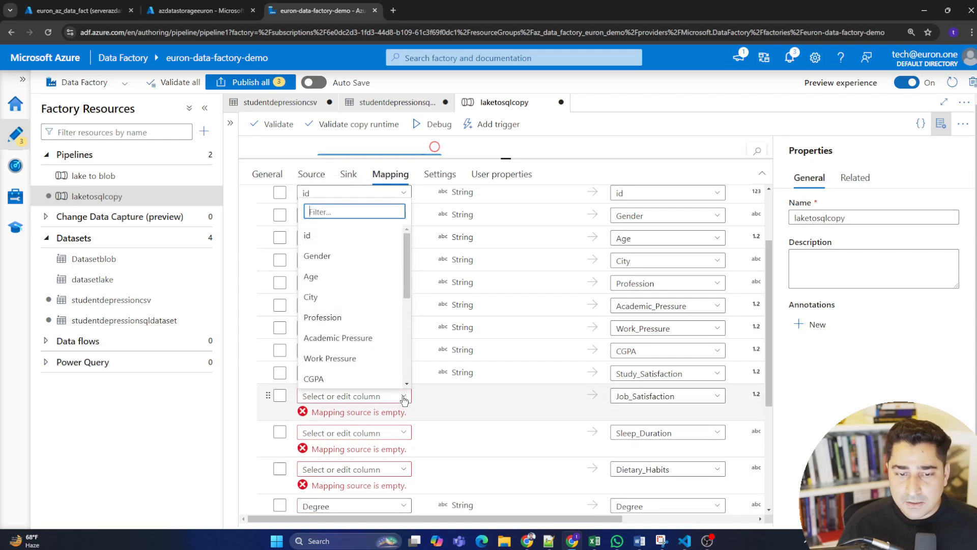
drag(404, 283, 403, 328)
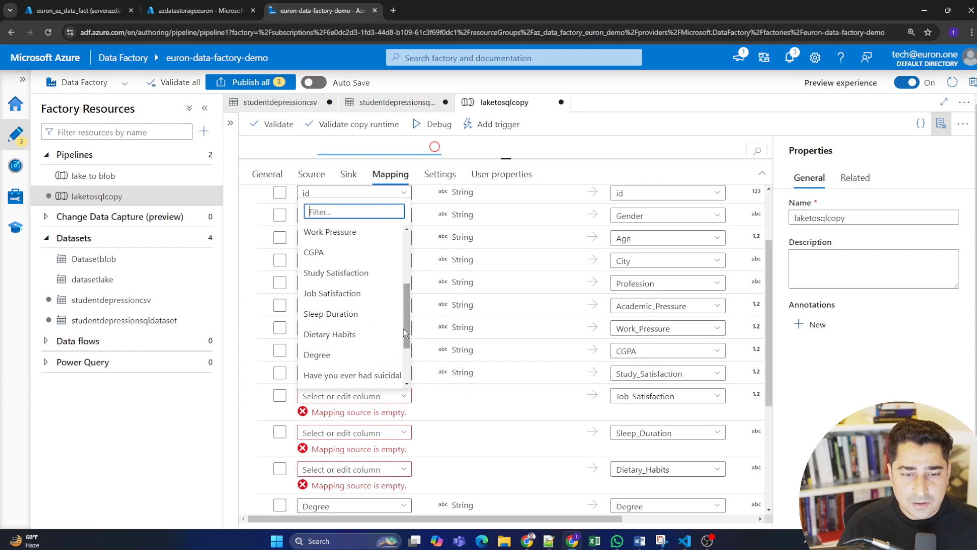
click(352, 290)
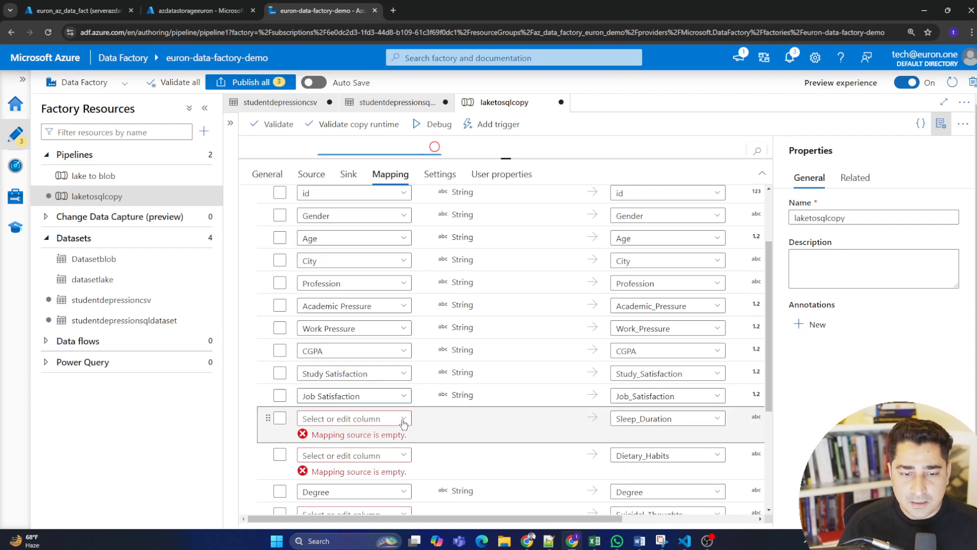
Map the source columns Sleep Duration and Dietary Habits to the destinations Sleep_Duration and Dietary_Habits.
click(404, 419)
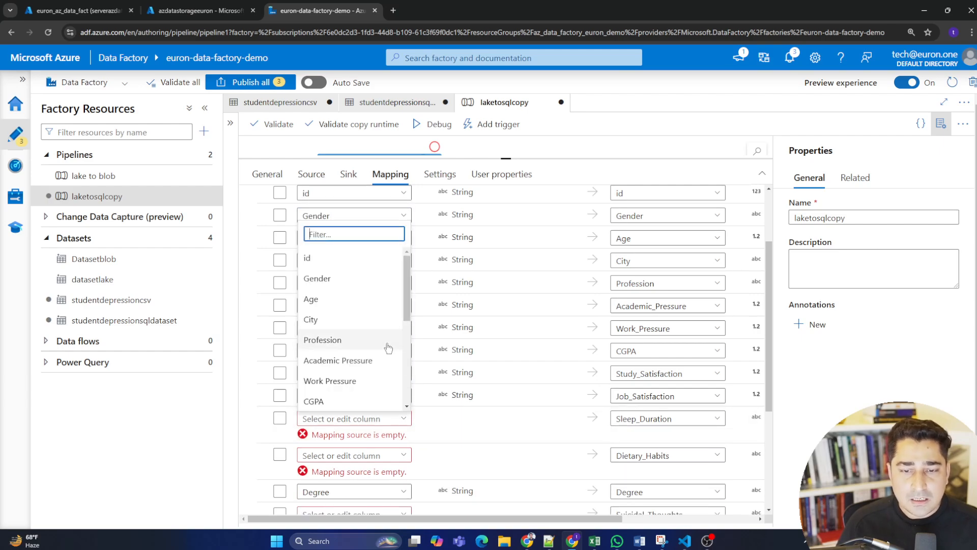
click(406, 312)
drag(406, 310, 406, 343)
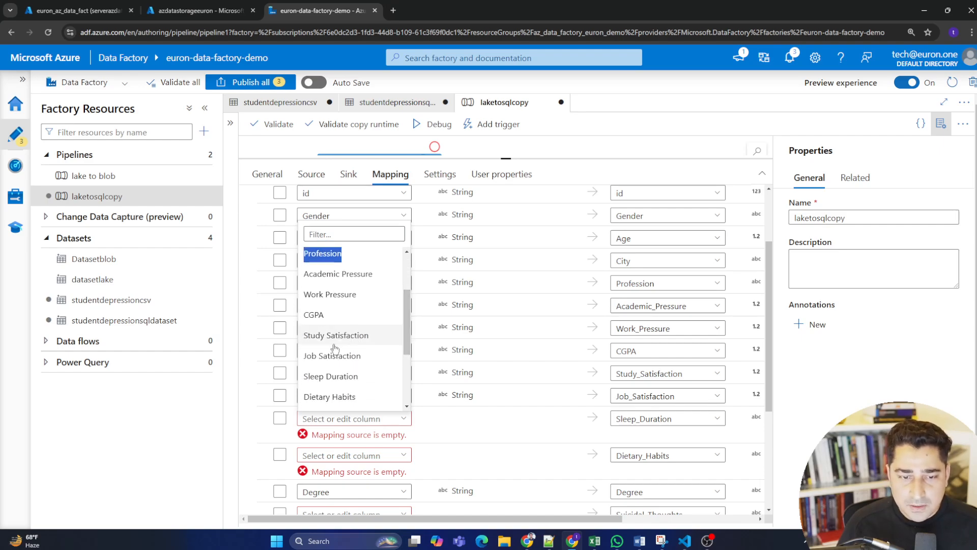
click(364, 376)
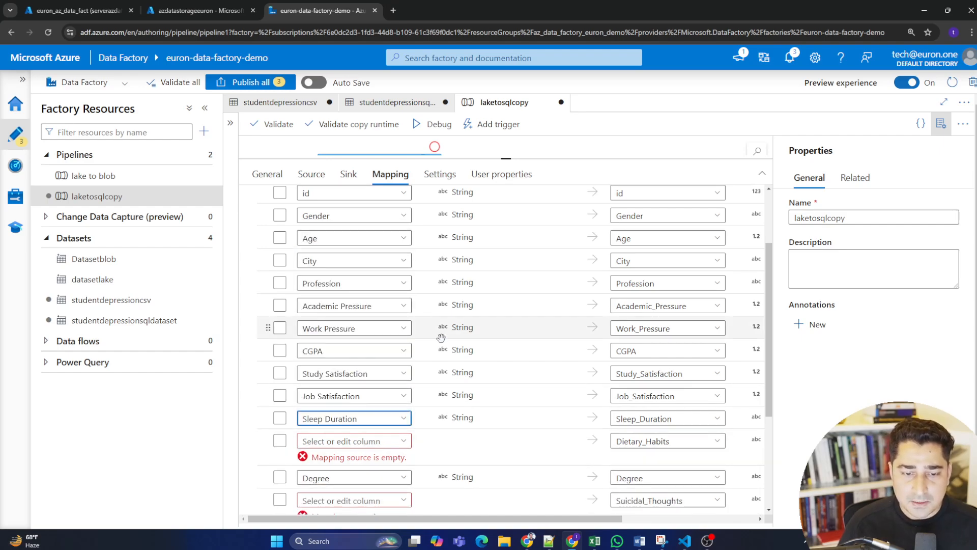
scroll(469, 323, down, 3)
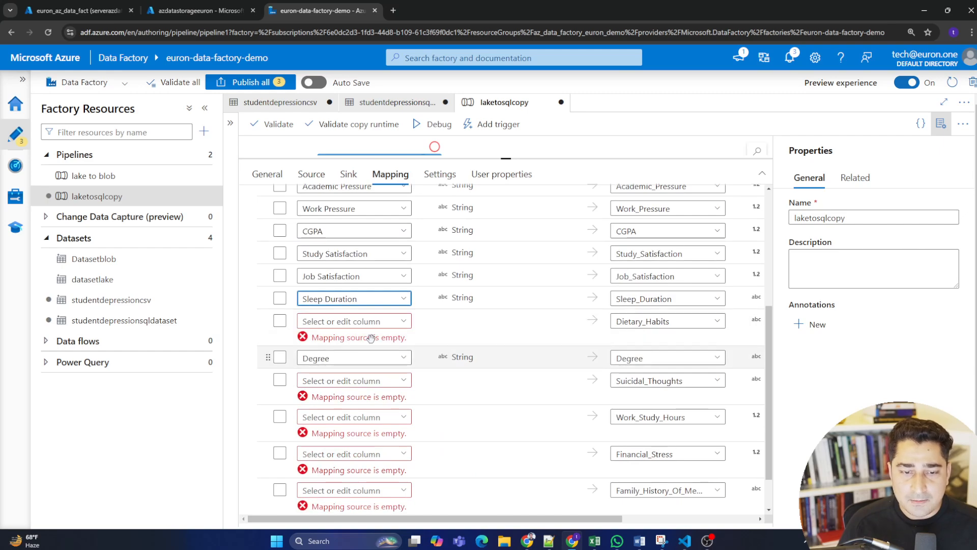
click(409, 322)
drag(407, 390, 411, 457)
click(366, 423)
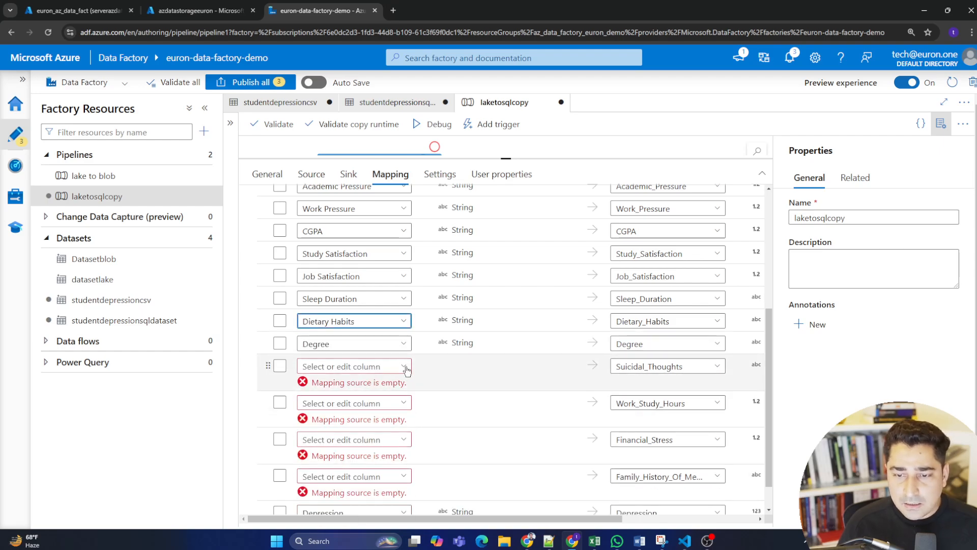
Map the "Have you ever had suicidal..." source column to Suicidal_Thoughts and Work/Study Hours to Work_Study_Hours.
click(404, 367)
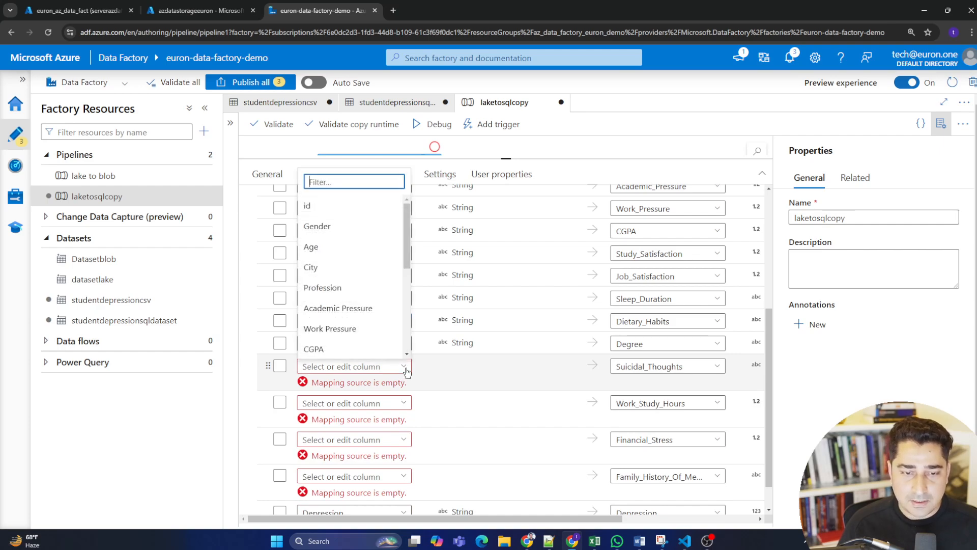
drag(408, 251, 405, 330)
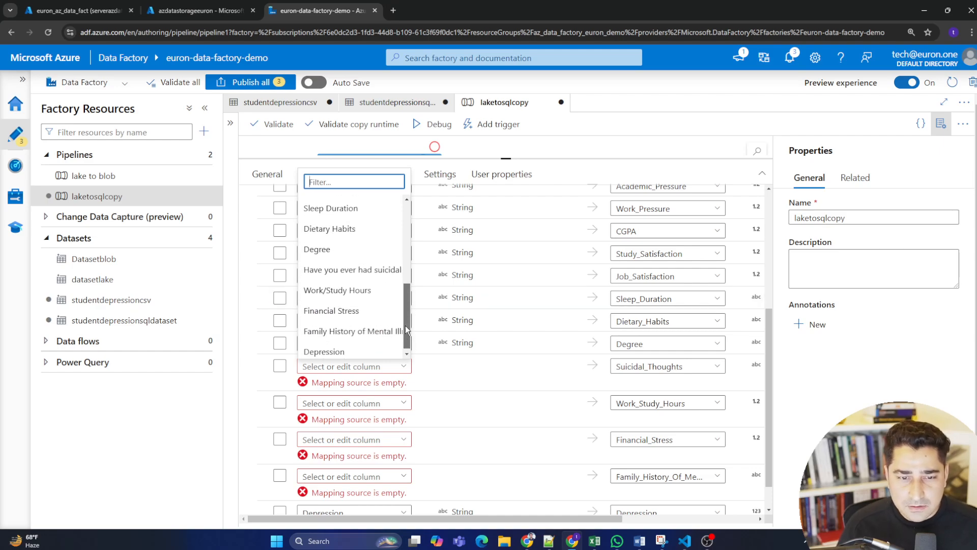
click(362, 269)
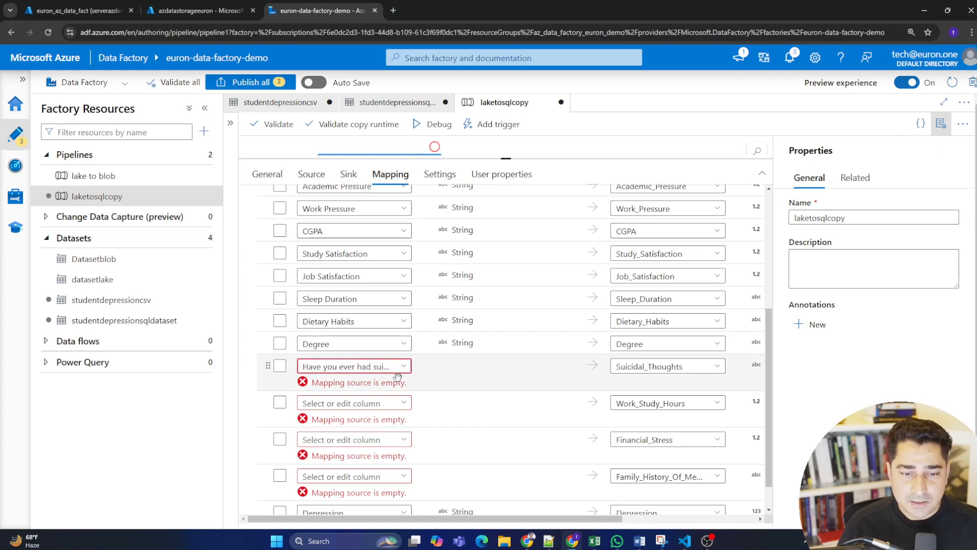
click(405, 390)
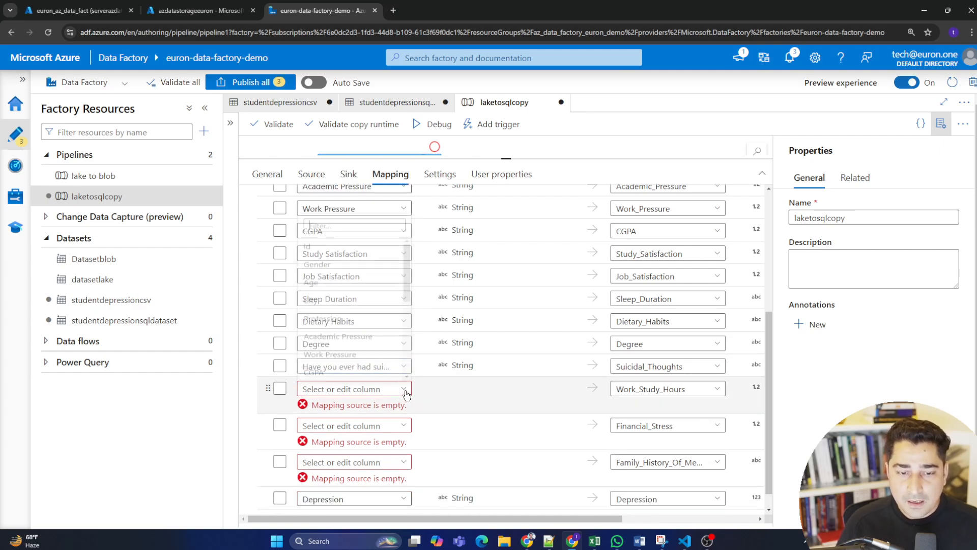
scroll(344, 325, down, 5)
click(338, 310)
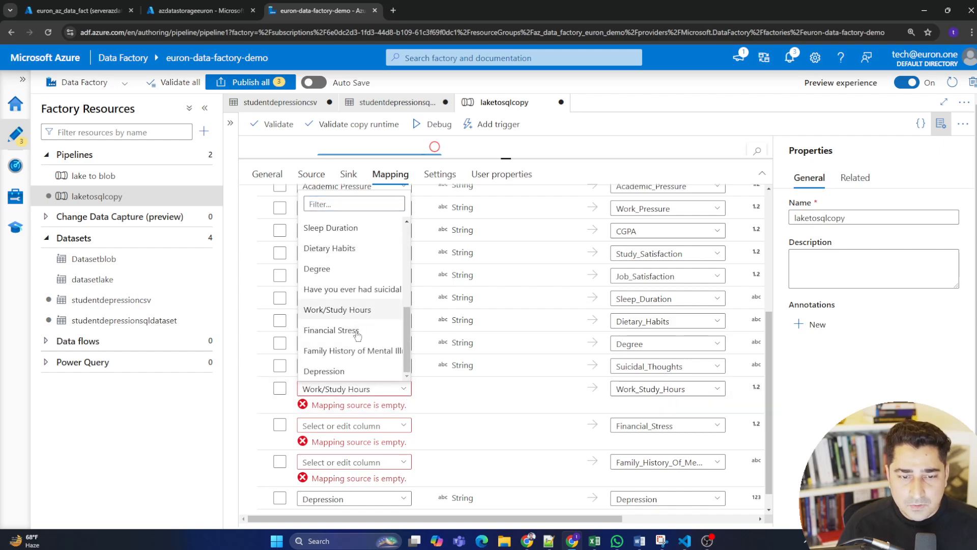
Map the source columns Financial Stress and Family History of Mental Illness to the destinations Financial_Stress and Family_History_Of_Mental_Illness.
click(404, 412)
scroll(382, 353, down, 5)
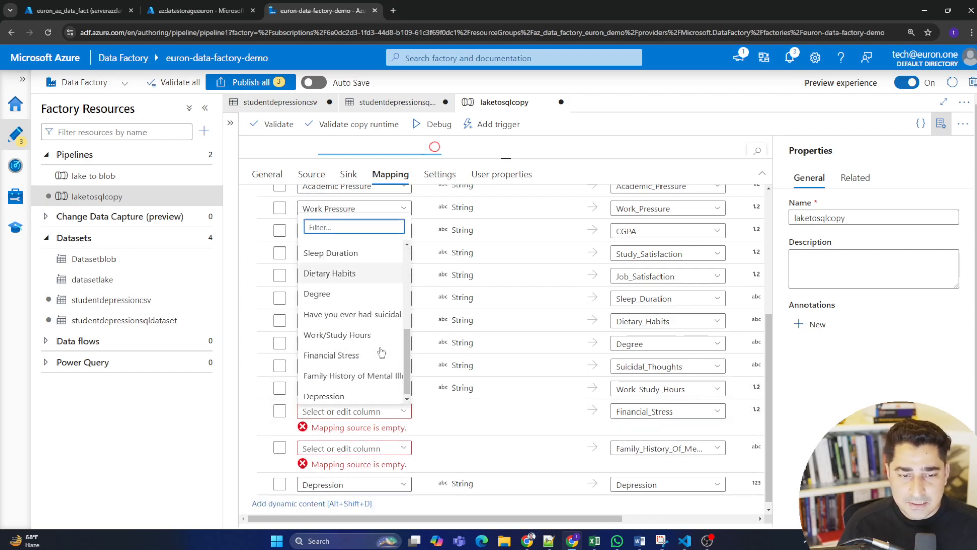
click(358, 356)
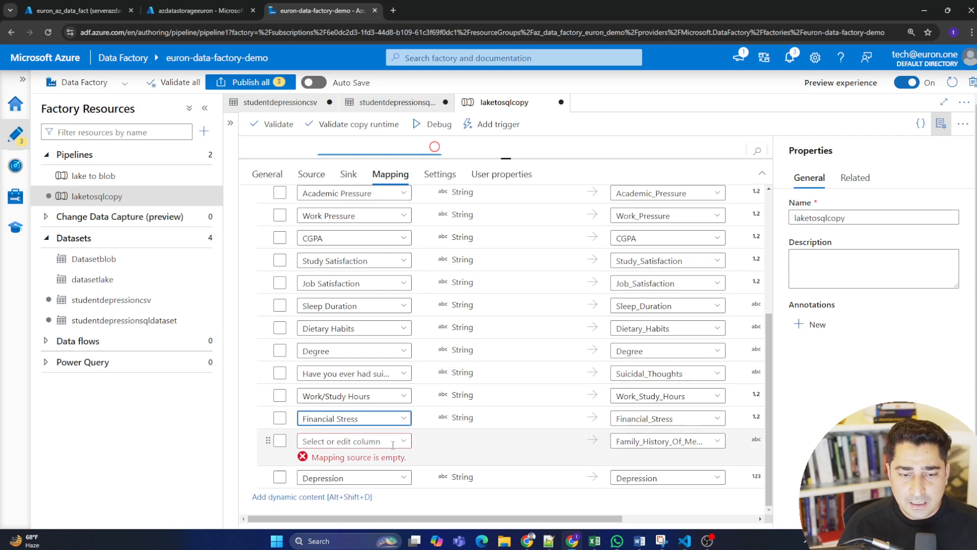
click(407, 442)
scroll(381, 366, down, 5)
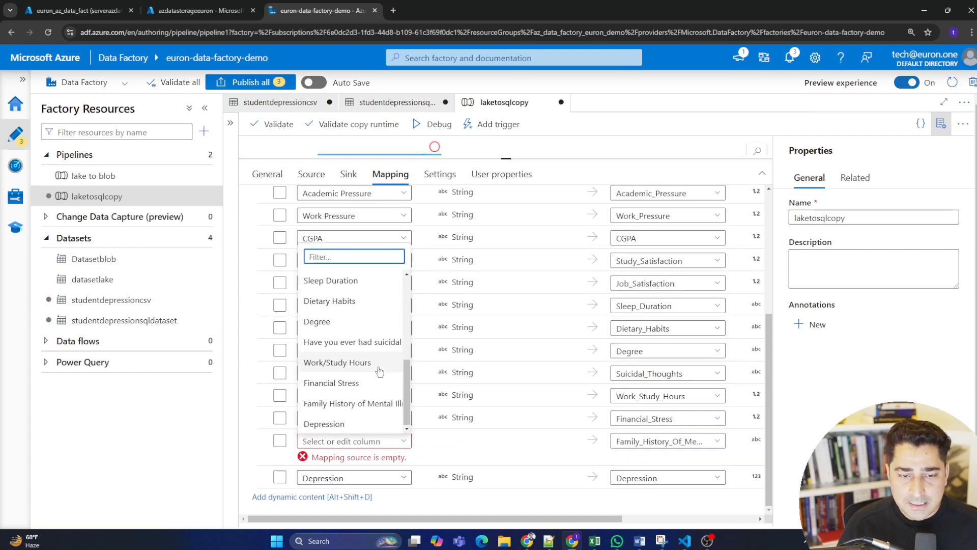
click(360, 405)
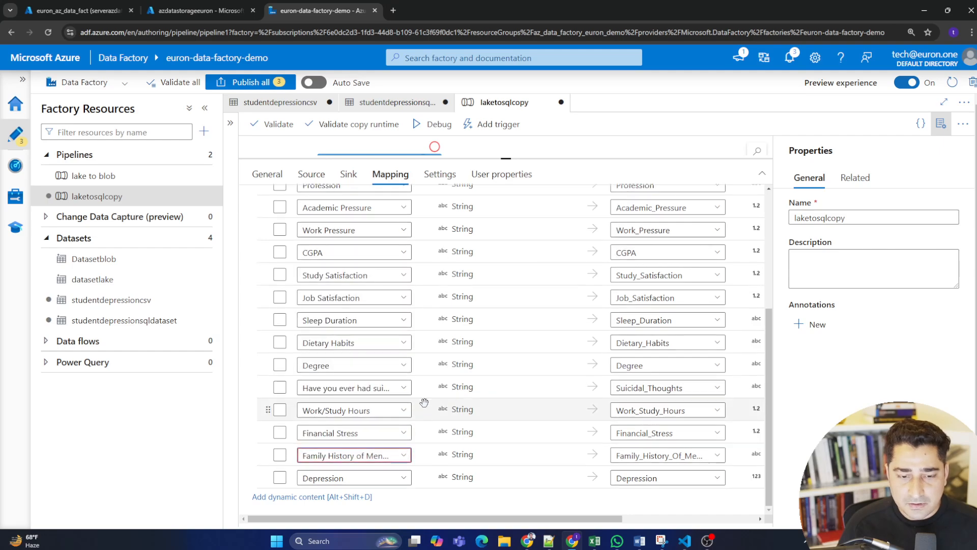
Review the full column mapping, run the laketosqlcopy pipeline in debug mode and monitor the copydatalaketosql activity's status.
scroll(541, 394, up, 6)
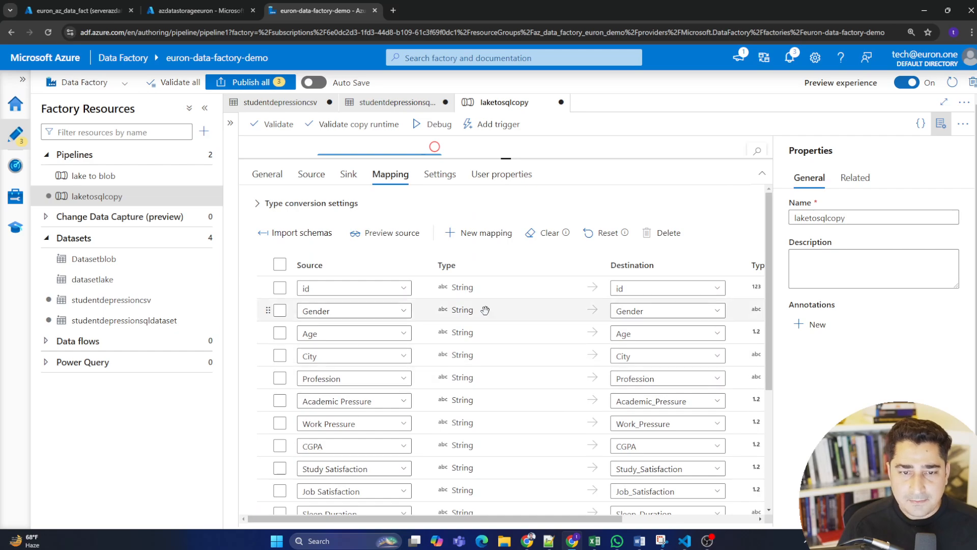
scroll(505, 350, down, 5)
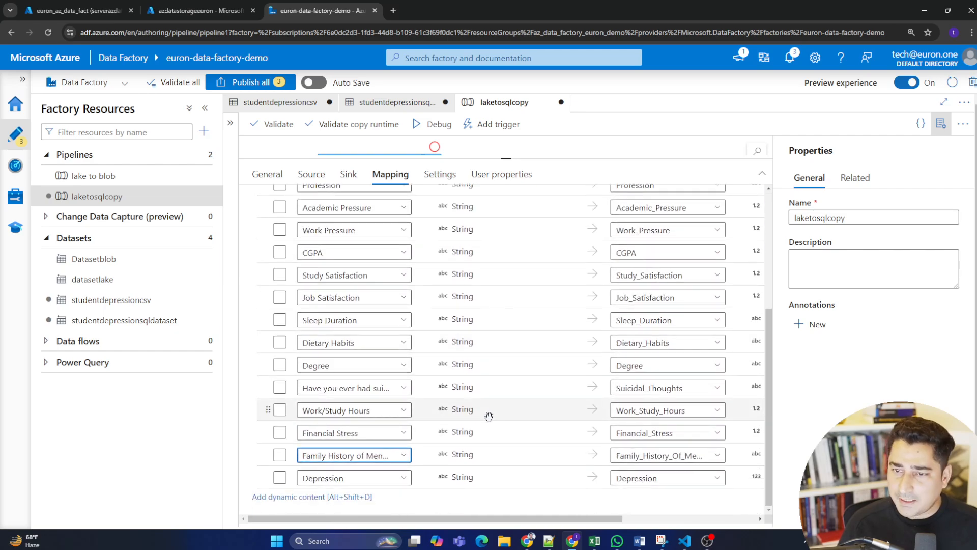
scroll(504, 402, up, 6)
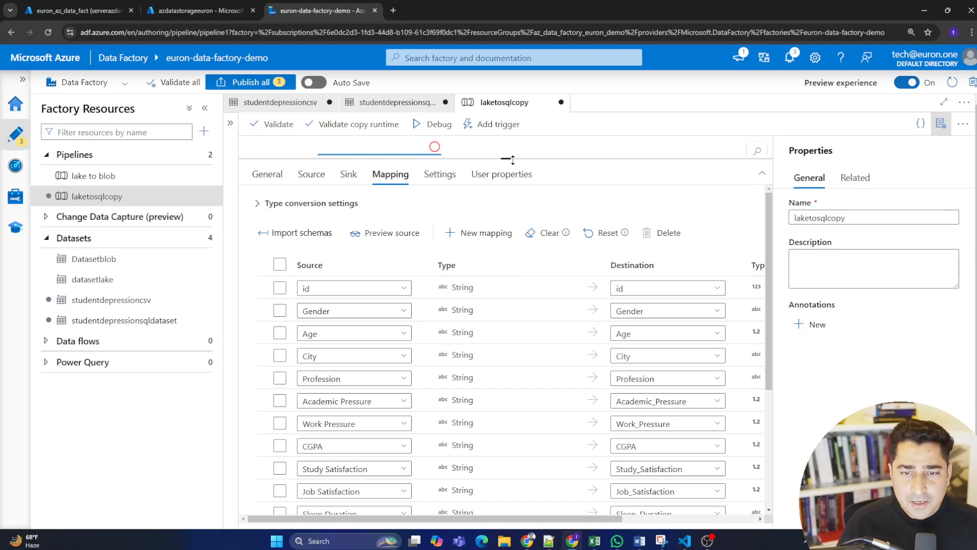
drag(512, 159, 528, 338)
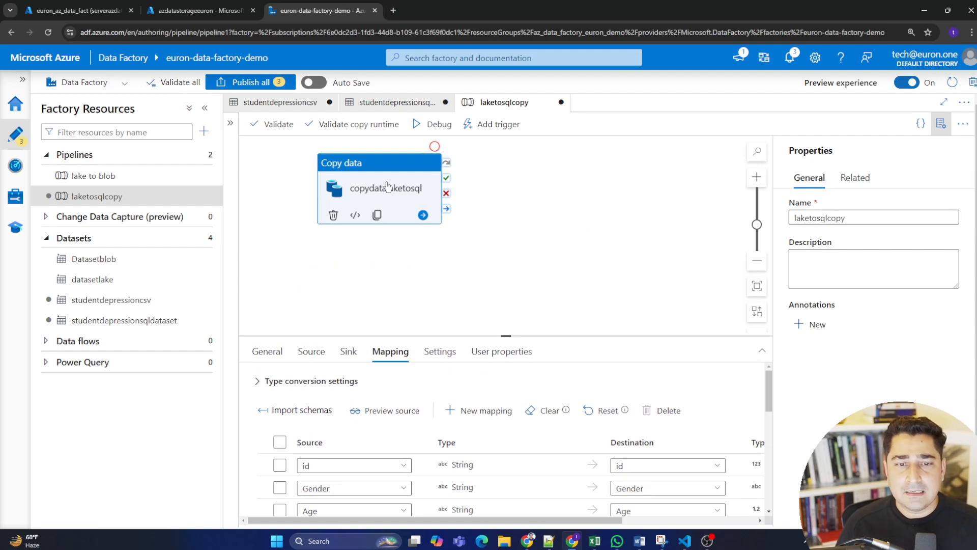
click(413, 125)
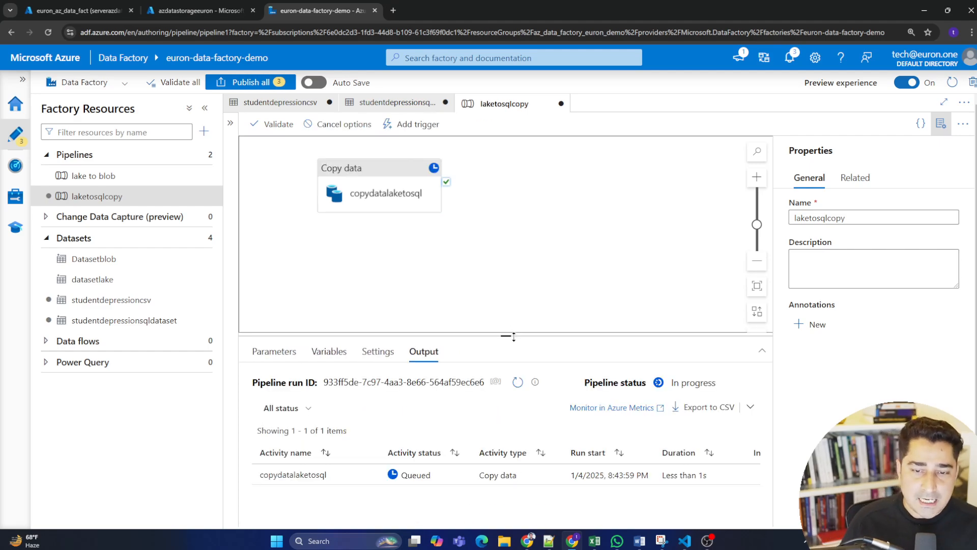
drag(506, 335, 498, 252)
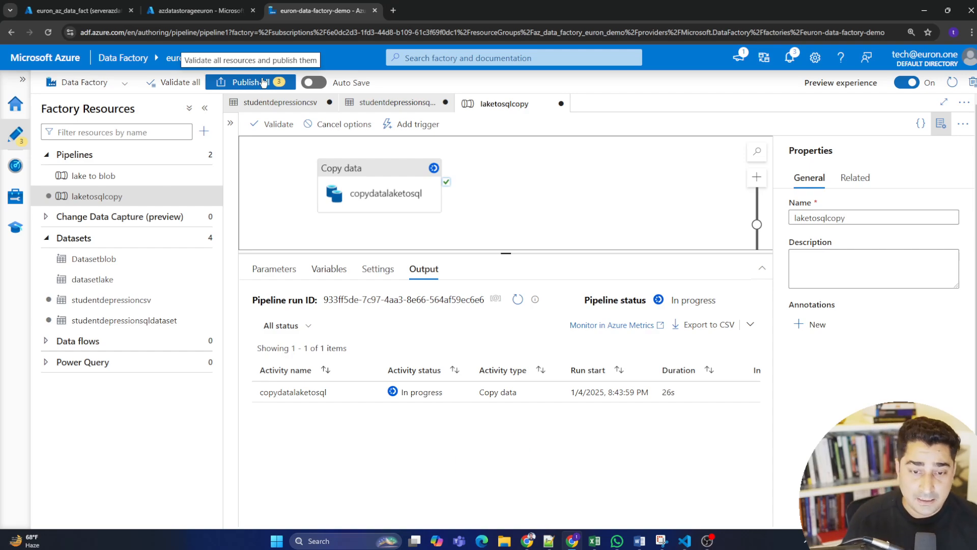
mouse_move(396, 387)
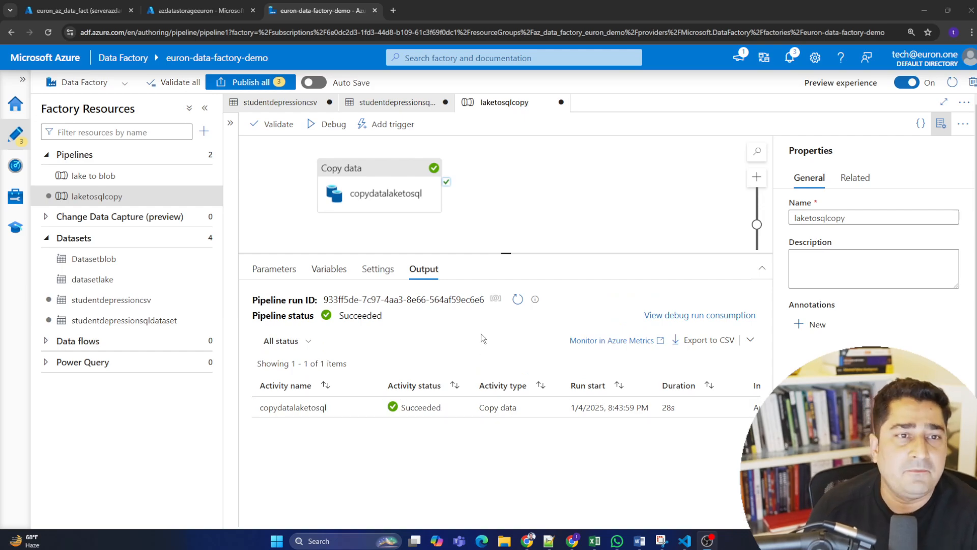
Switch to the Azure SQL query editor, run only "select * from StudentDepression;" and look through the returned rows.
click(97, 4)
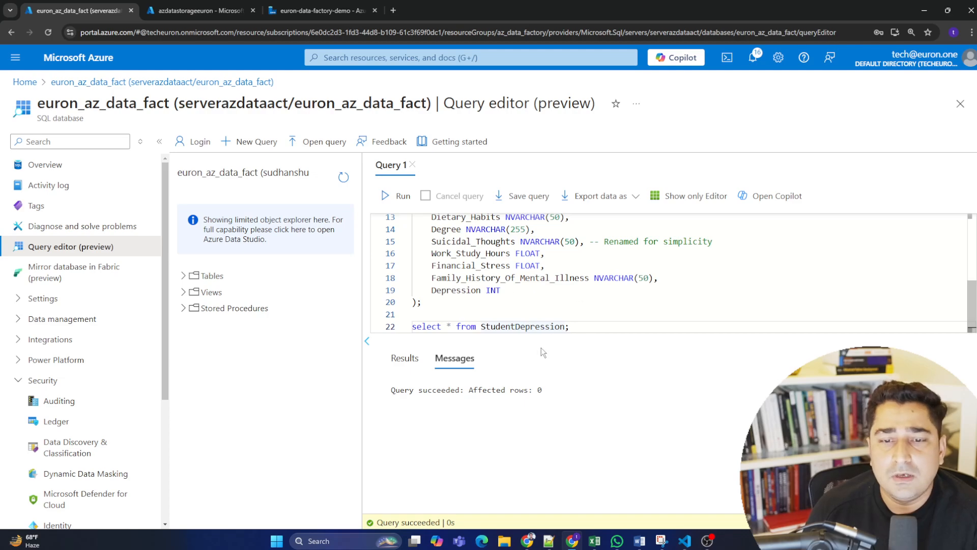
drag(576, 328, 393, 327)
click(398, 195)
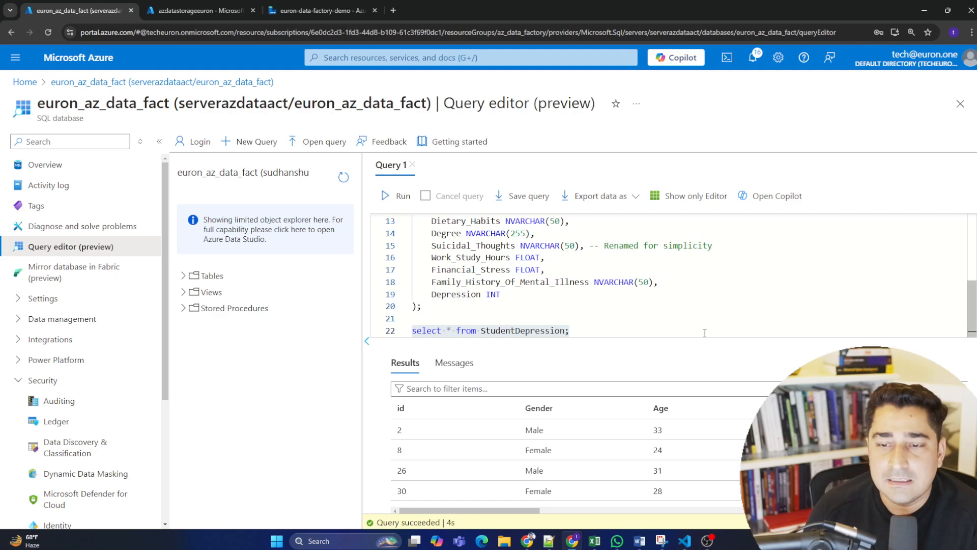
scroll(671, 447, down, 5)
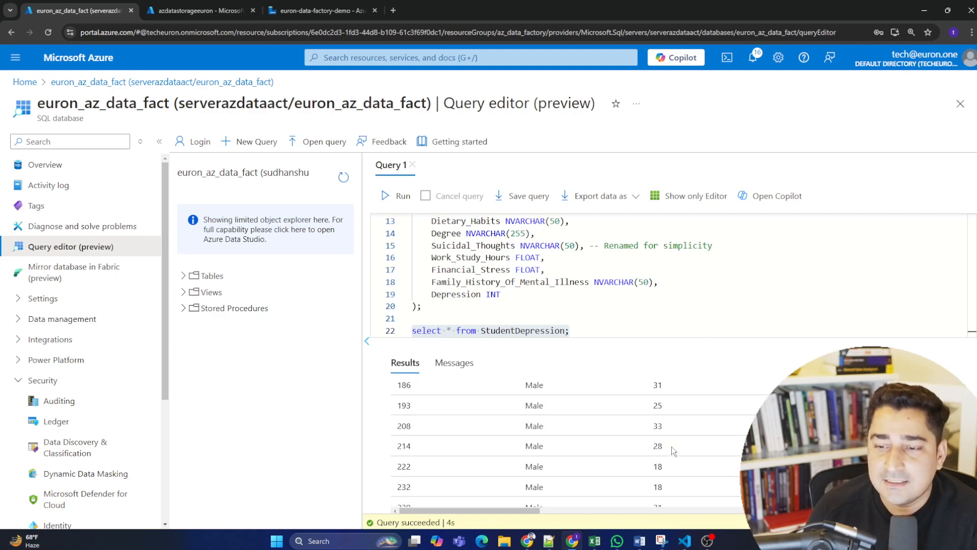
scroll(670, 451, up, 5)
scroll(677, 438, down, 10)
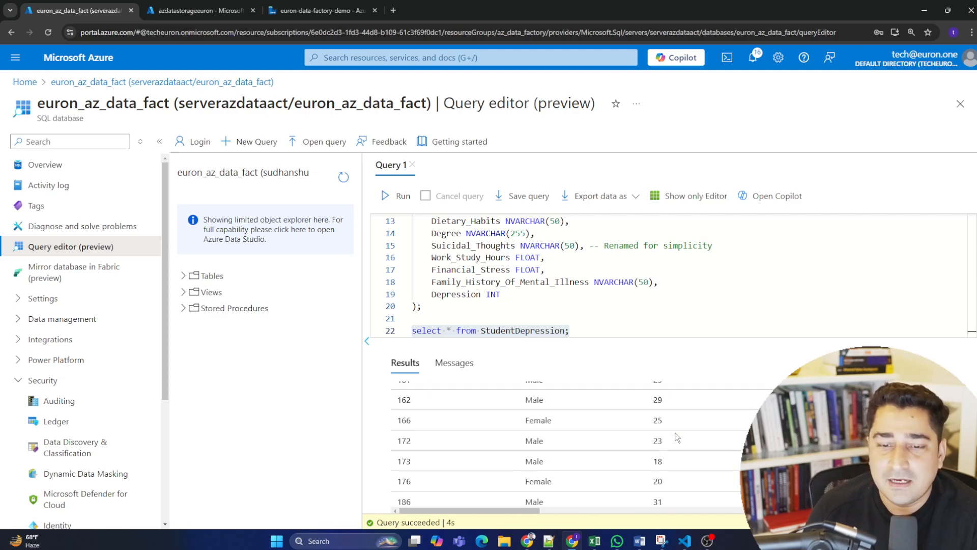
scroll(677, 448, up, 10)
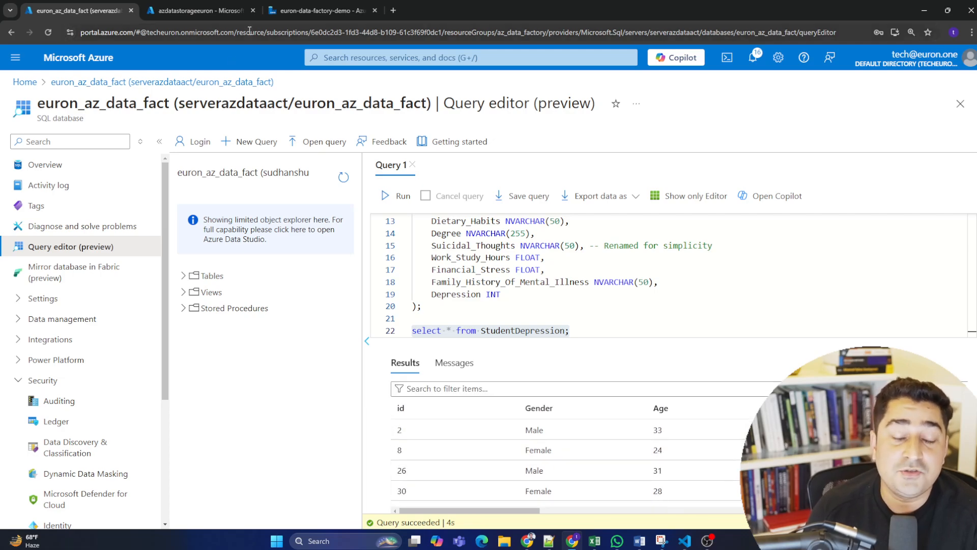
Return to Data Factory and examine the status of the triggered pipeline runs from the last 24 hours in the monitoring view.
click(198, 10)
click(294, 6)
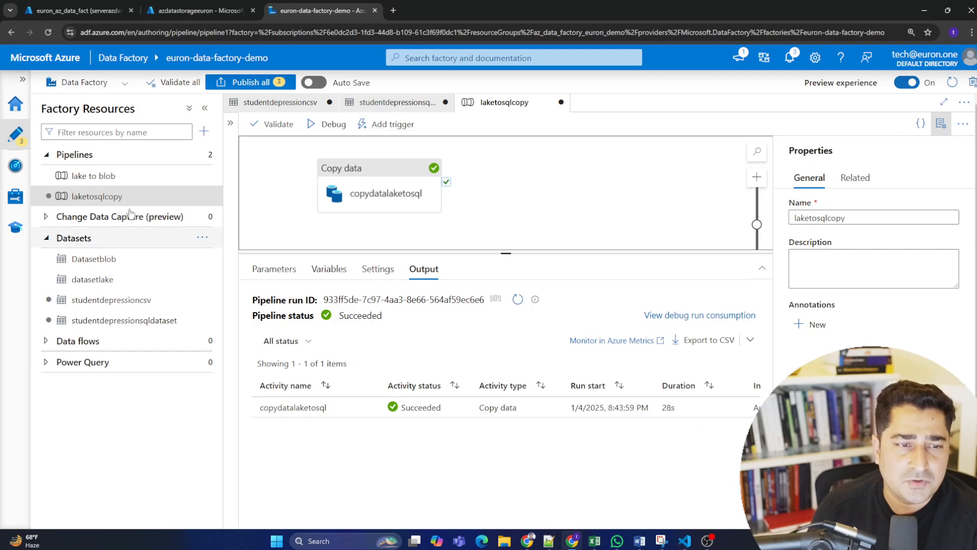
click(15, 166)
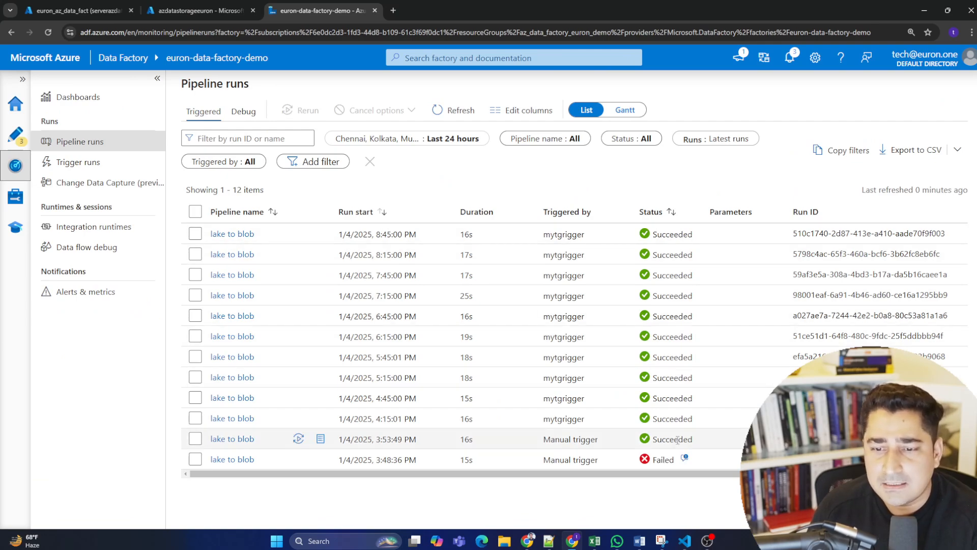
mouse_move(693, 439)
mouse_down()
mouse_move(209, 416)
mouse_move(208, 231)
mouse_move(688, 436)
mouse_up()
click(522, 346)
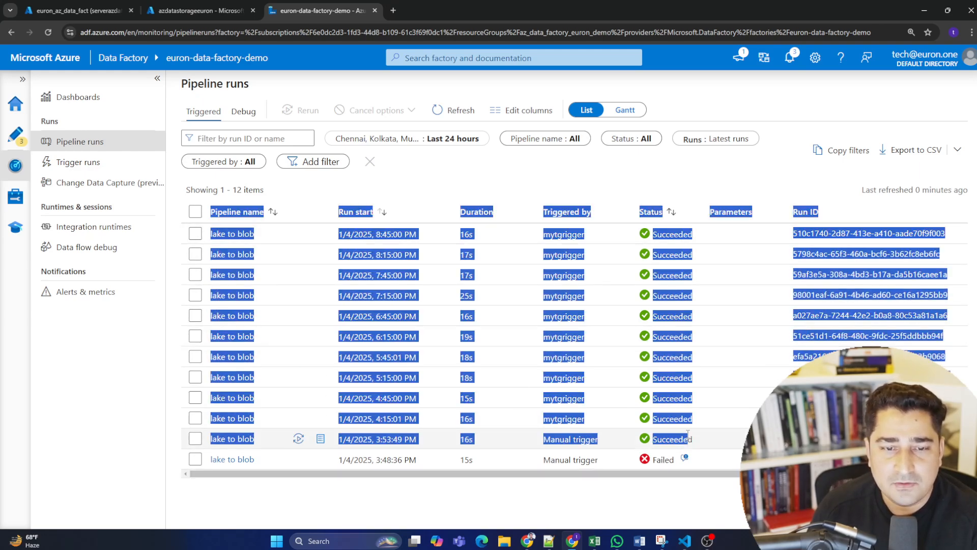
click(617, 169)
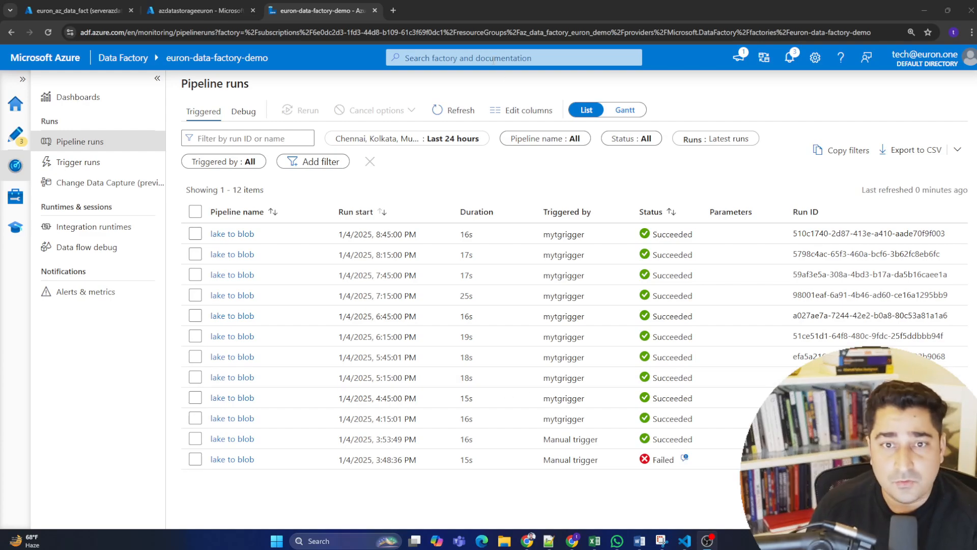
Open the euron.one website in a new browser tab, list all live courses and look through the Big Data Masters course page.
click(393, 11)
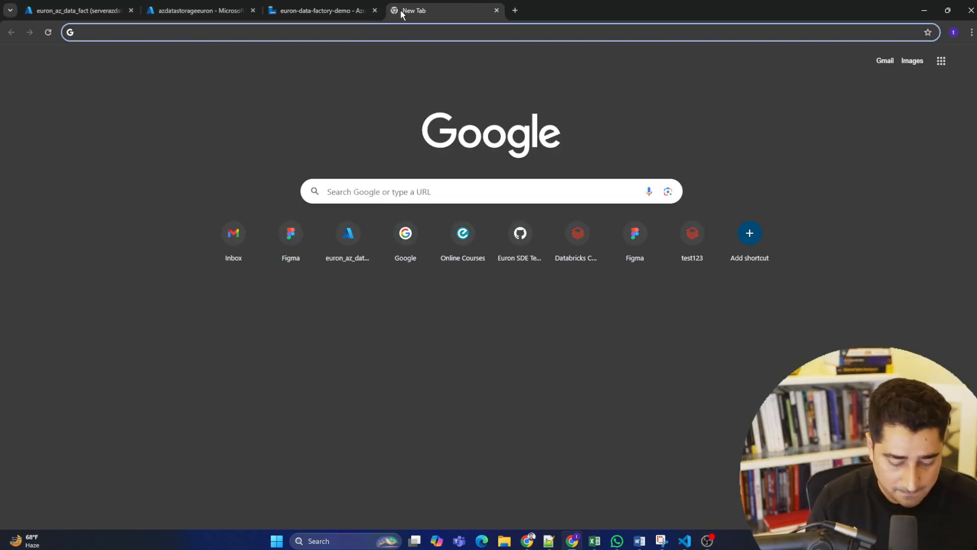
text(euron)
key(Return)
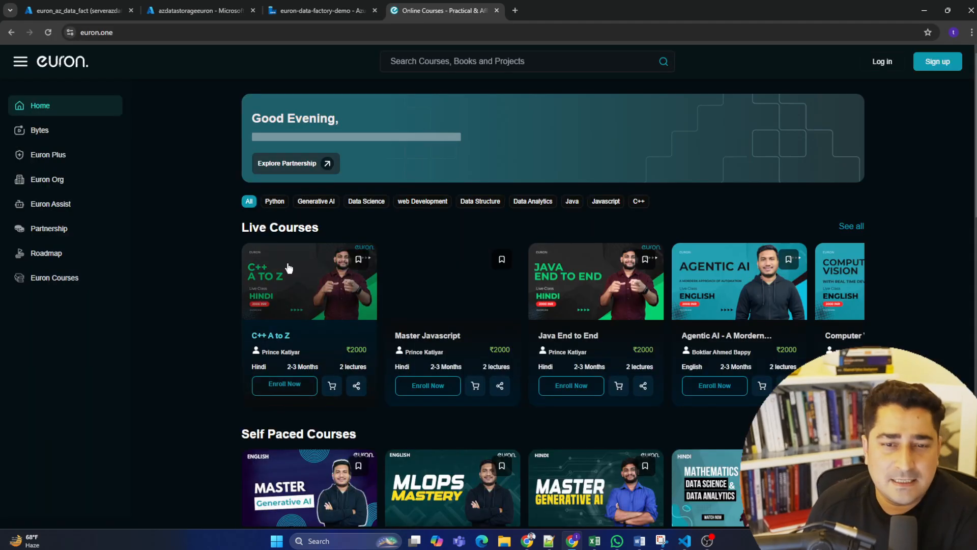
click(855, 225)
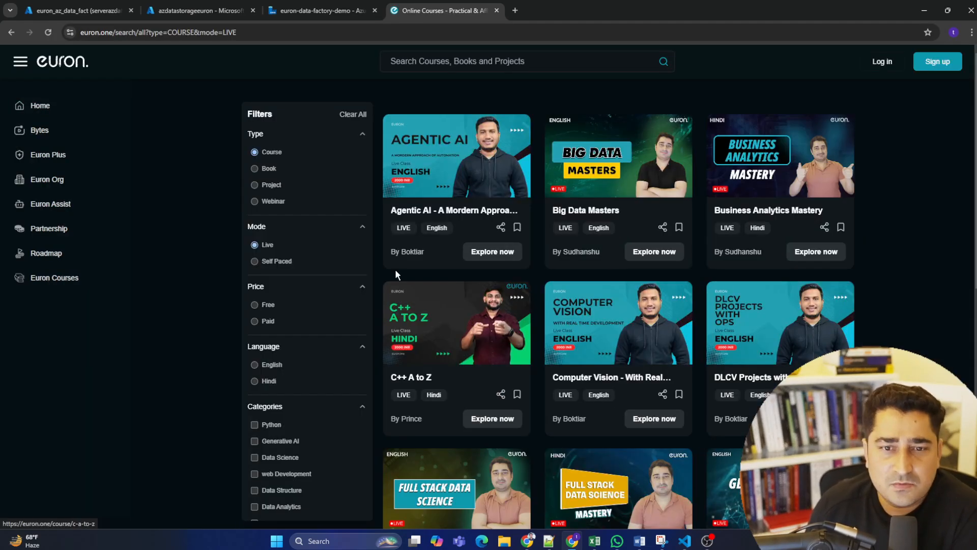
click(581, 206)
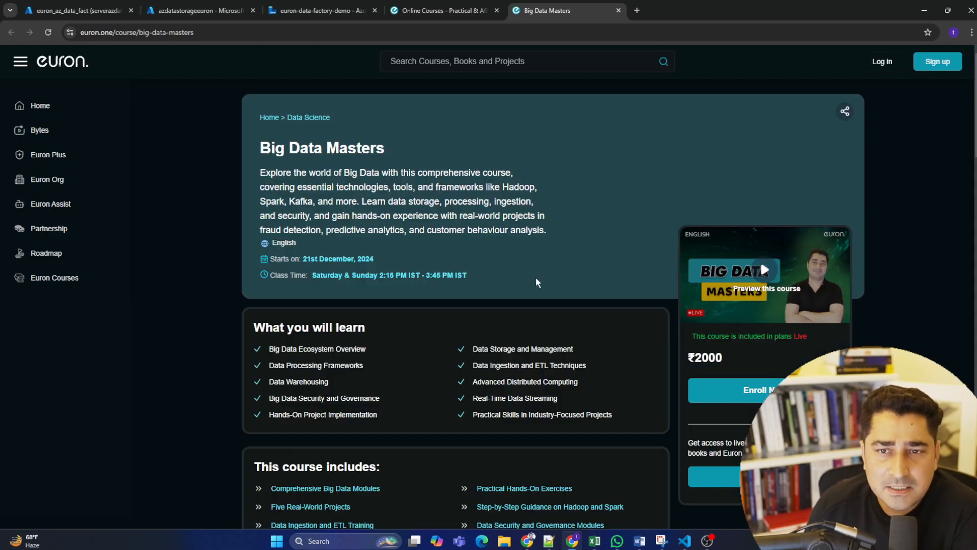
scroll(505, 269, down, 5)
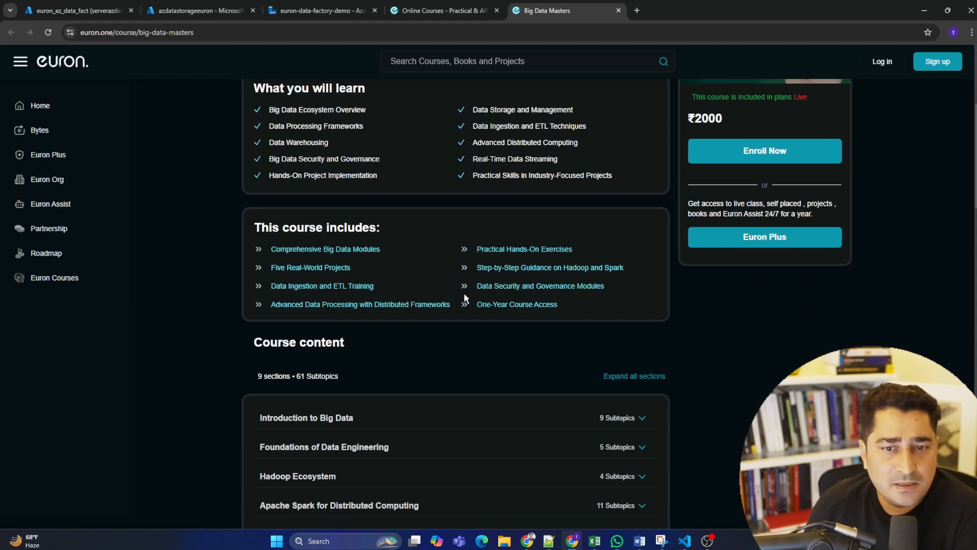
Examine the Big Data Masters course description, its start date and its class times.
scroll(464, 288, up, 5)
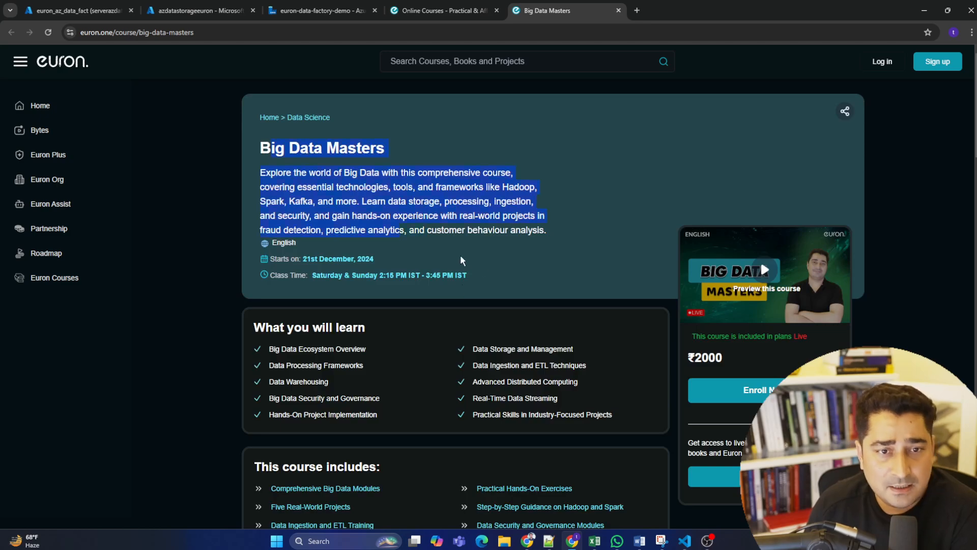
drag(460, 255, 509, 291)
click(252, 142)
click(497, 279)
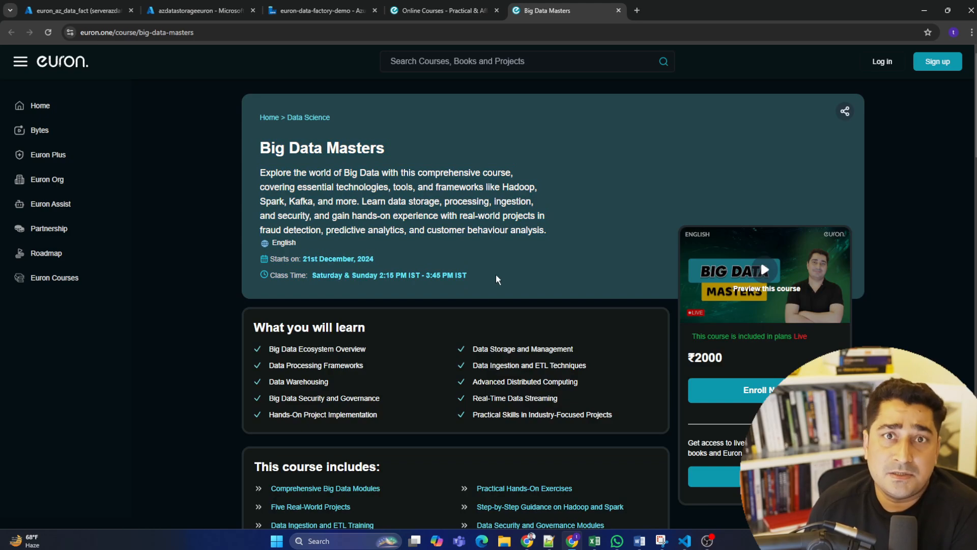
drag(476, 277, 253, 152)
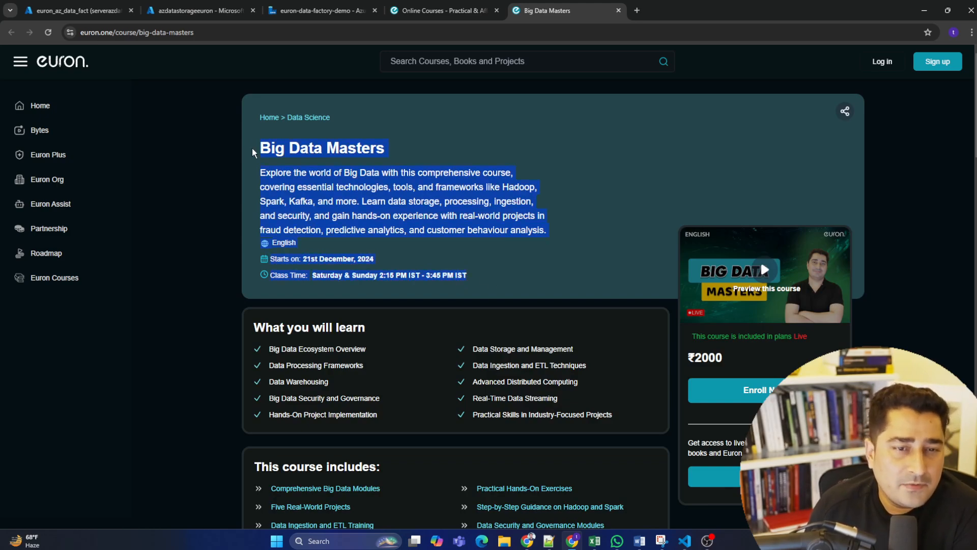
click(513, 279)
Expand all sections of the course content and look through the listed subtopics.
scroll(550, 303, down, 10)
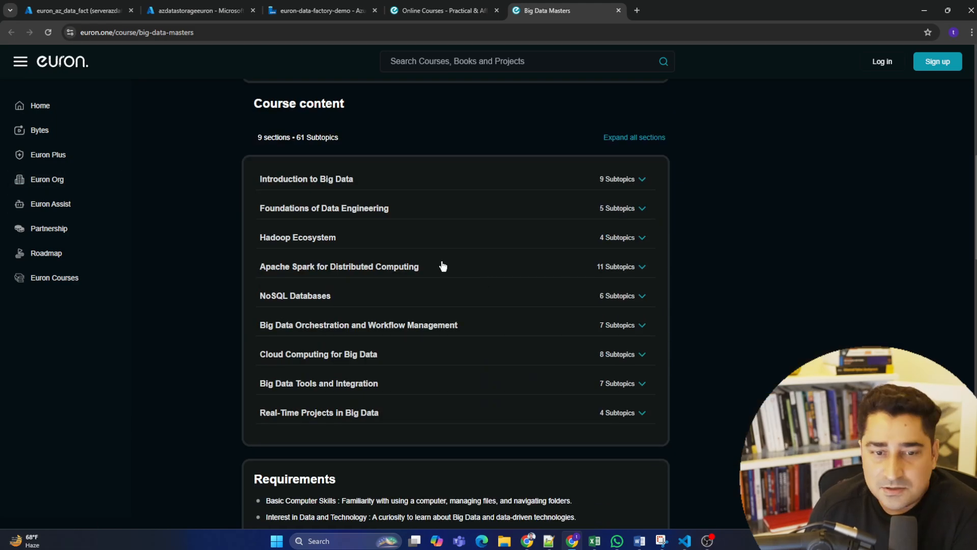
click(627, 138)
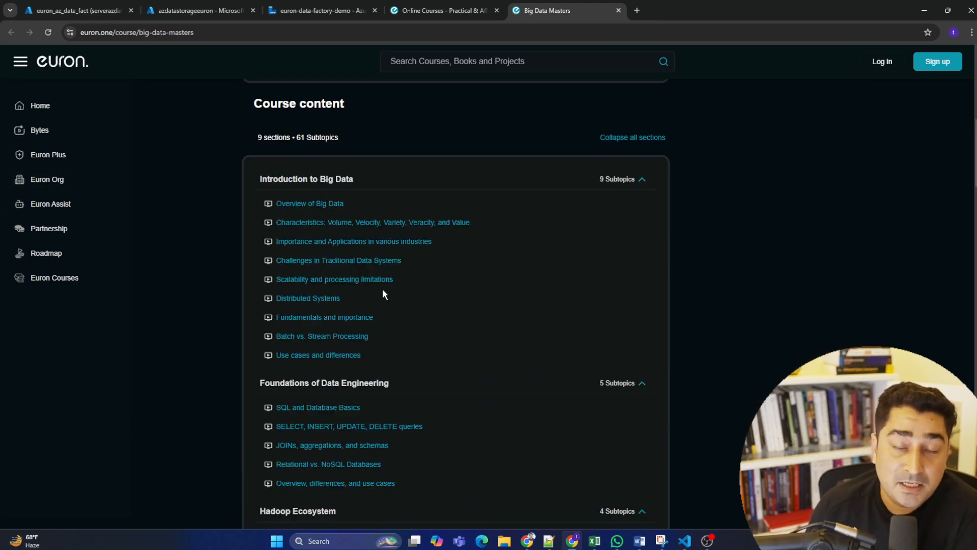
scroll(459, 287, up, 10)
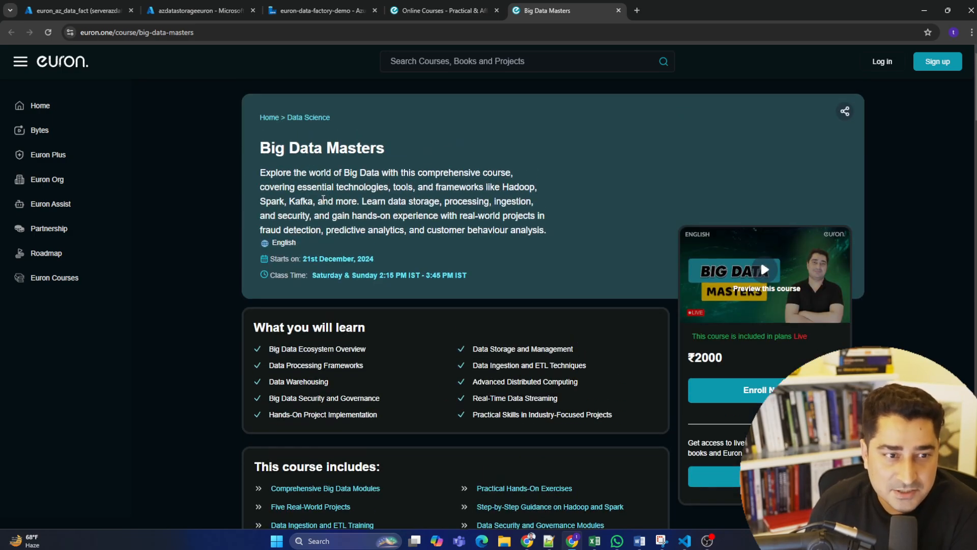
Open the Euron Plus subscription page and examine the description of what the plan offers.
click(57, 155)
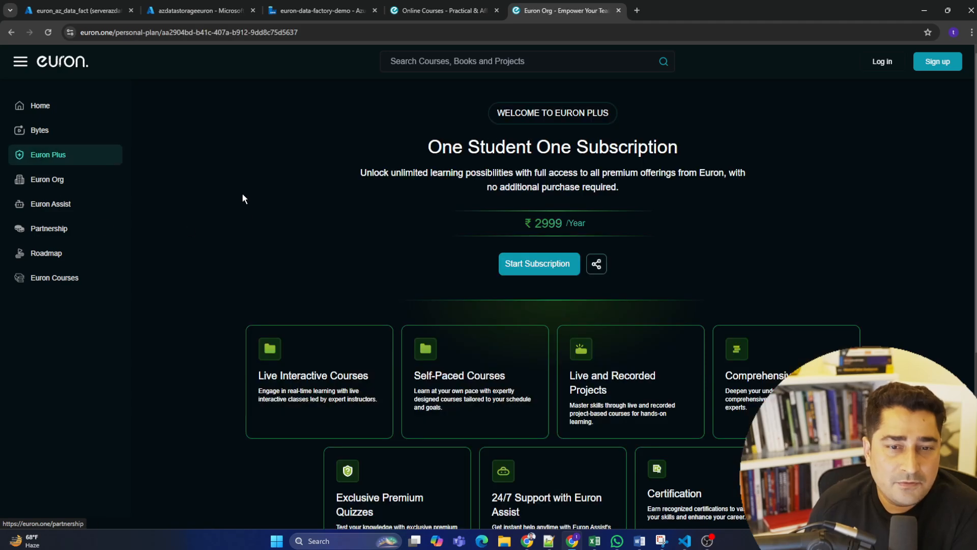
drag(390, 172, 736, 264)
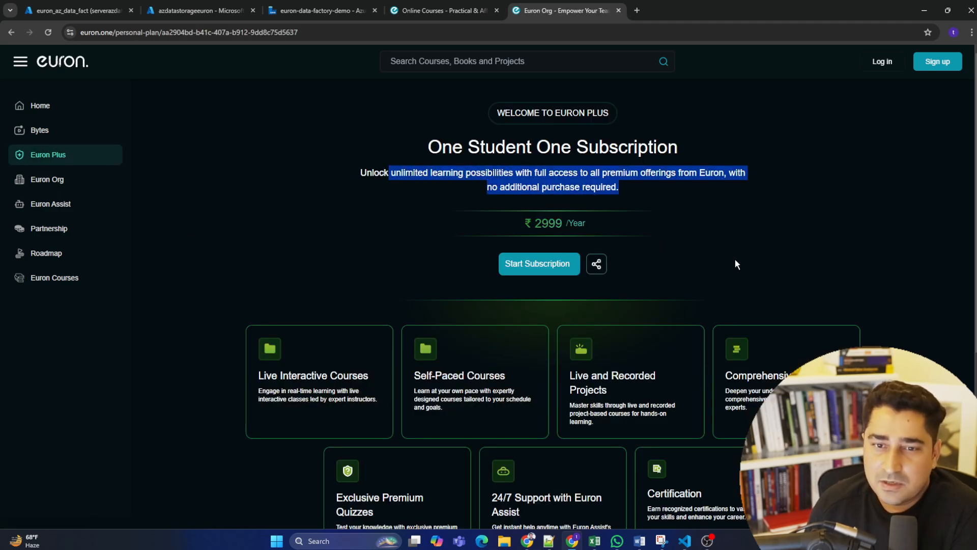